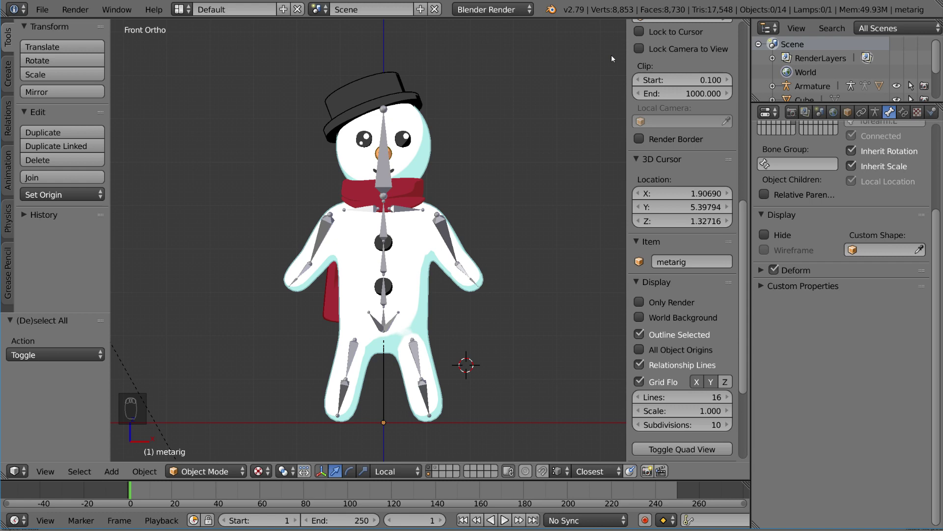
Switch the snowman's metarig armature into Pose Mode with Ctrl+Tab
key("ctrl+Tab")
key("ctrl+Tab")
scroll(310, 256, "up", 4)
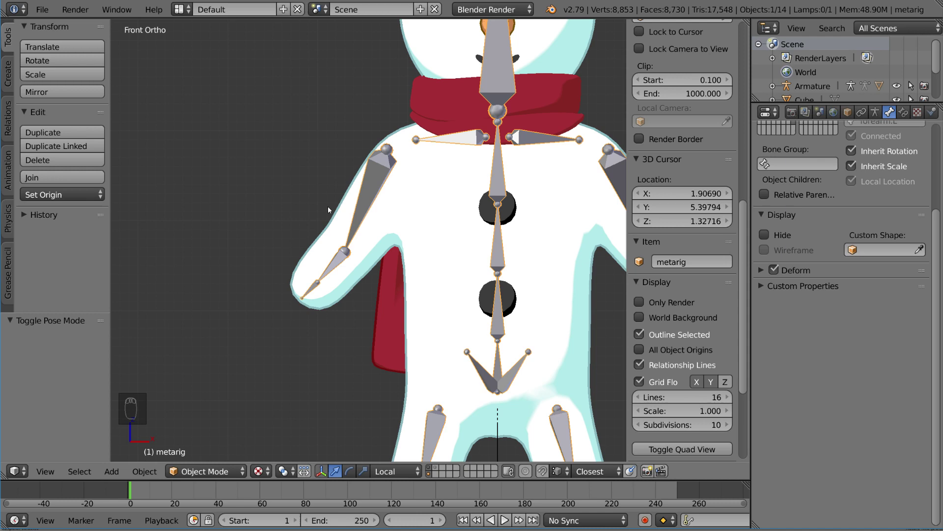
In Pose Mode, test-rotate the right upper arm and forearm bones
key("ctrl+Tab")
right_click(387, 177)
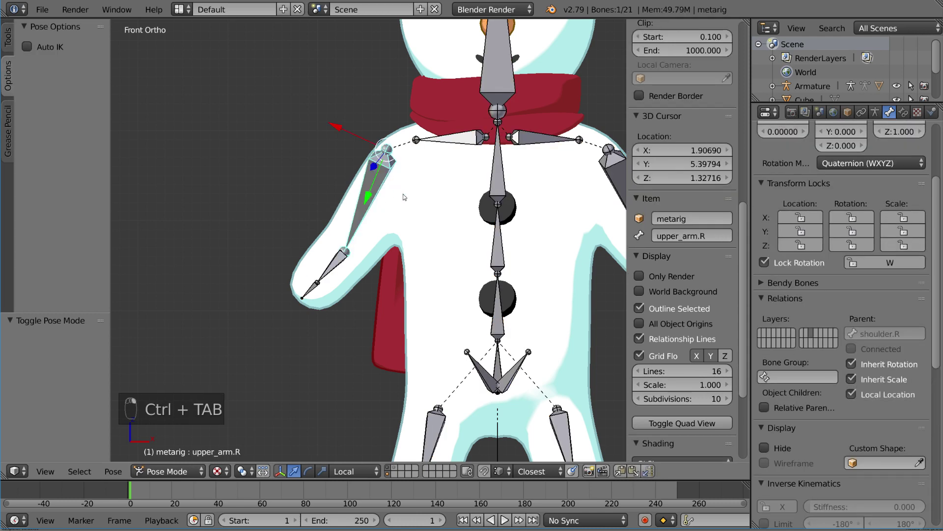
key("r")
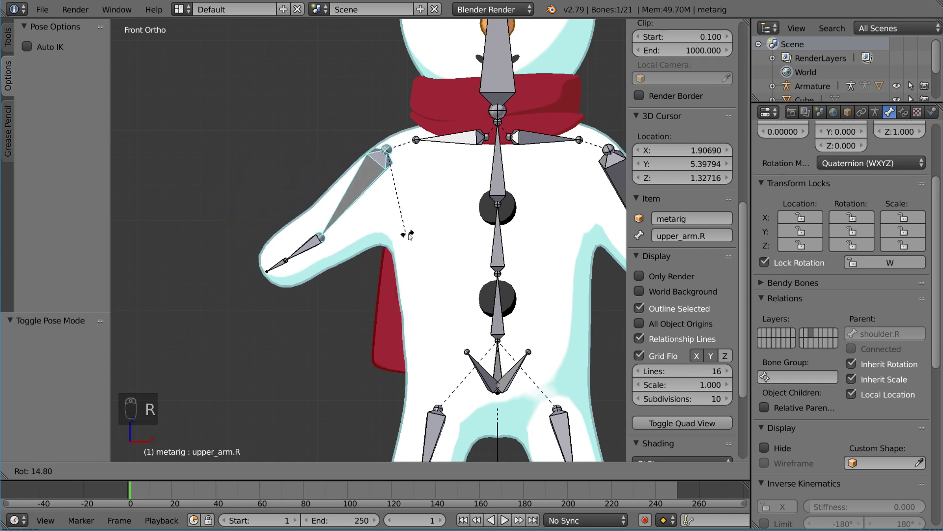
left_click(368, 177)
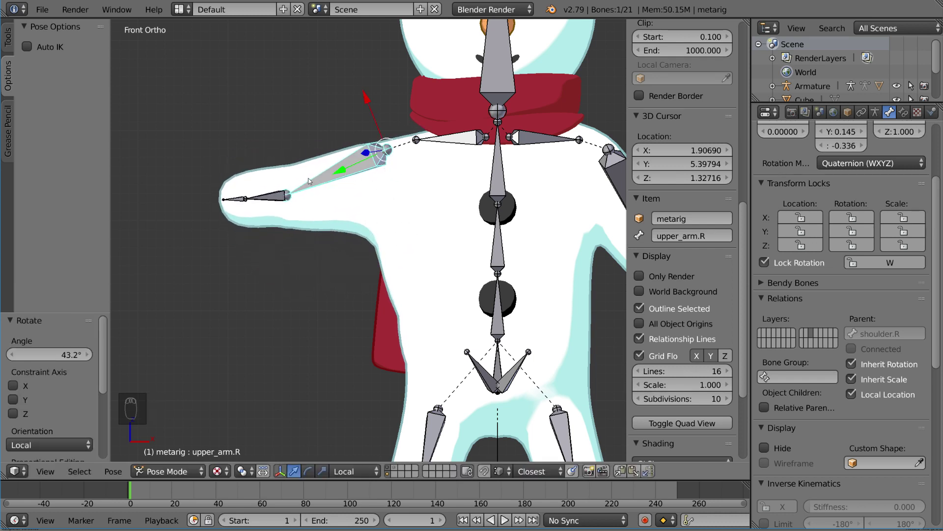
right_click(280, 198)
key("r")
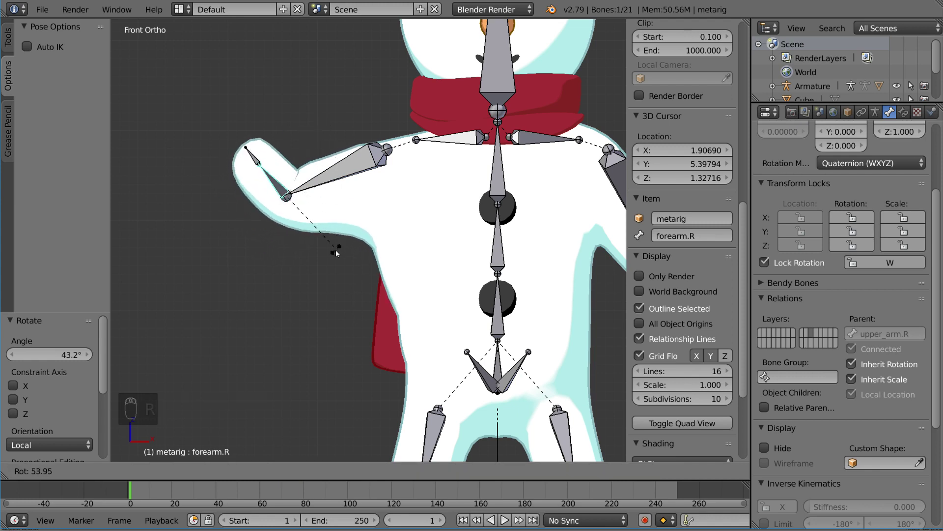
left_click(336, 253)
Try moving and then rotating forearm.R again, cancelling both
key("g")
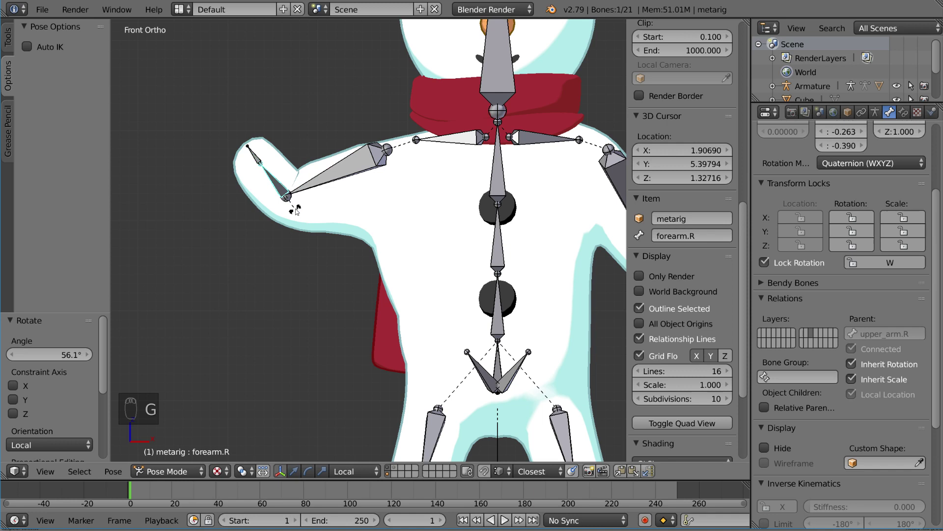
right_click(330, 199)
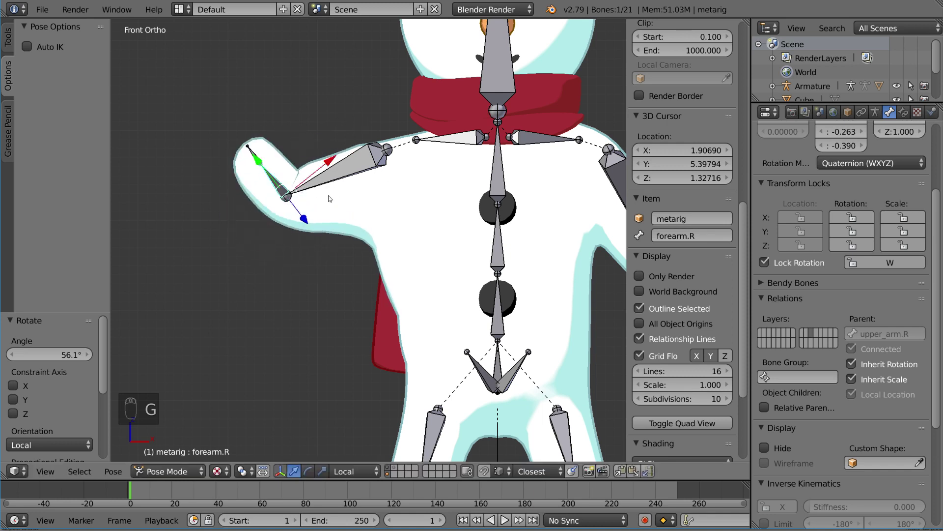
key("r")
right_click(355, 174)
Test-move upper_arm.R and test-rotate shoulder.R
right_click(446, 143)
right_click(353, 175)
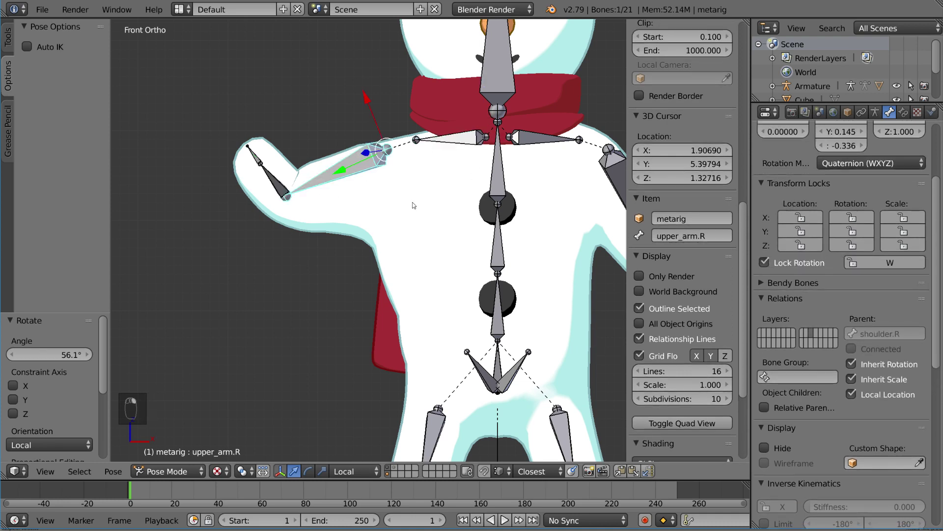
key("g")
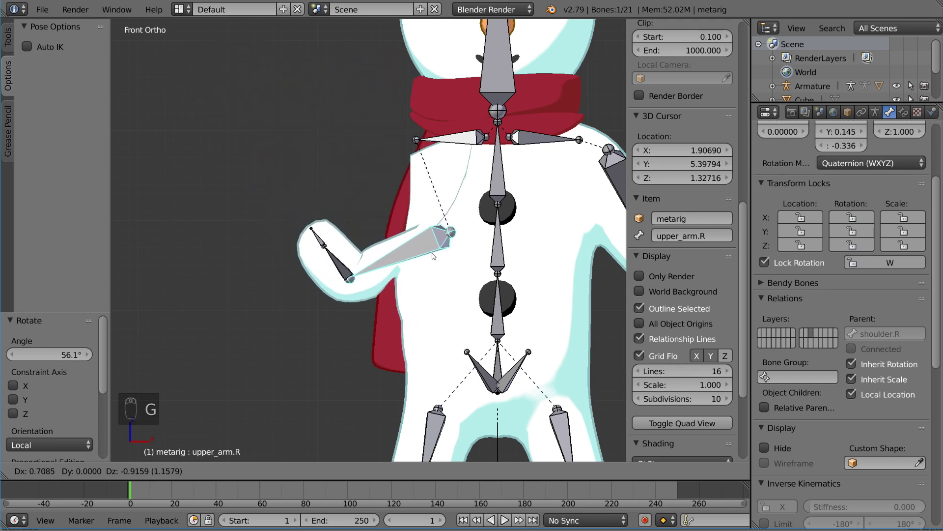
left_click(389, 163)
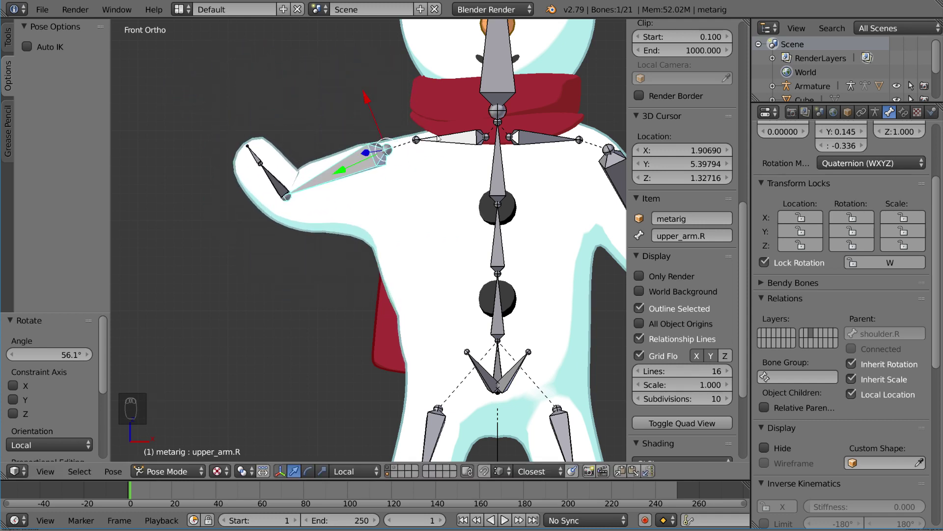
right_click(457, 138)
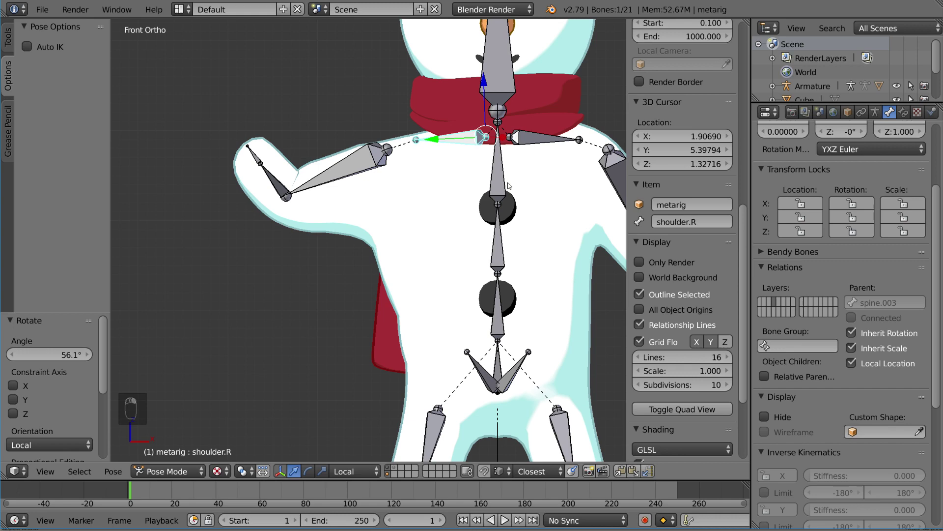
key("r")
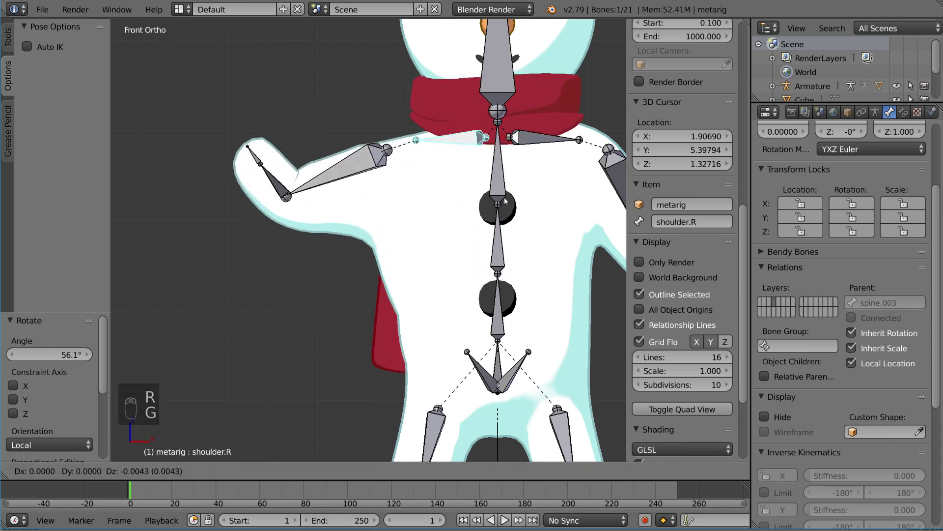
left_click(429, 177)
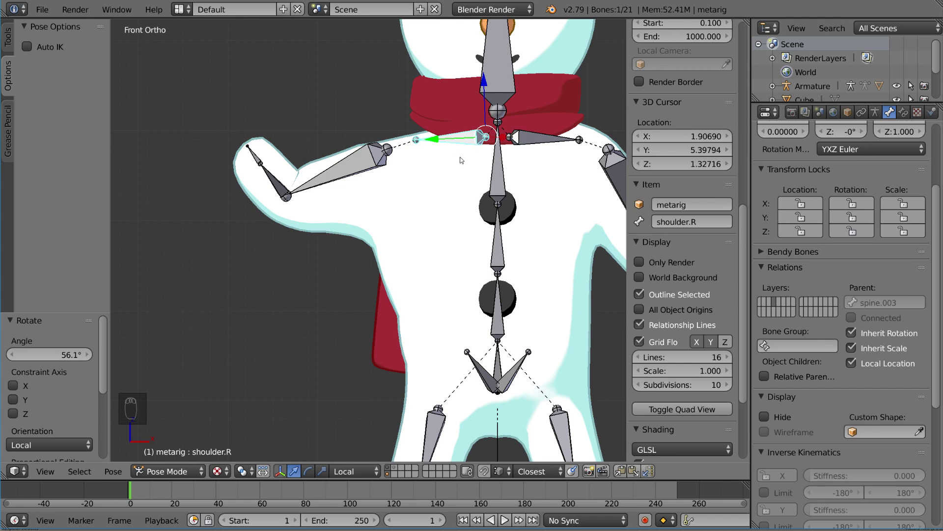
Clear the rotations of forearm.R and upper_arm.R with Alt+R
right_click(284, 191)
key("alt+r")
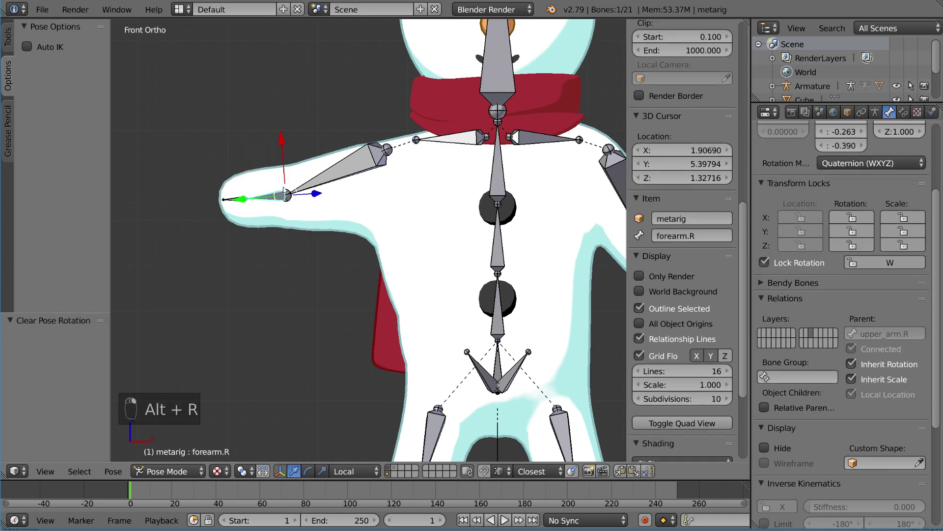
right_click(350, 184)
key("alt+r")
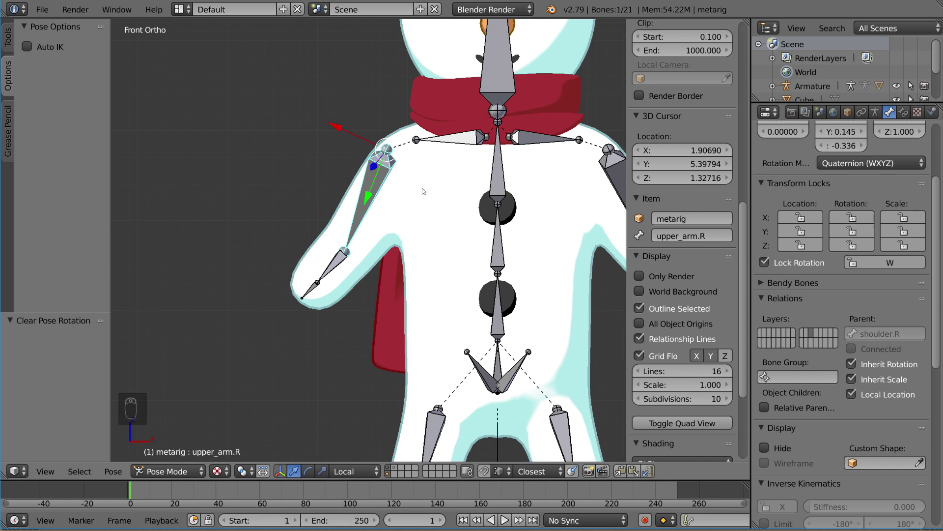
right_click(335, 268)
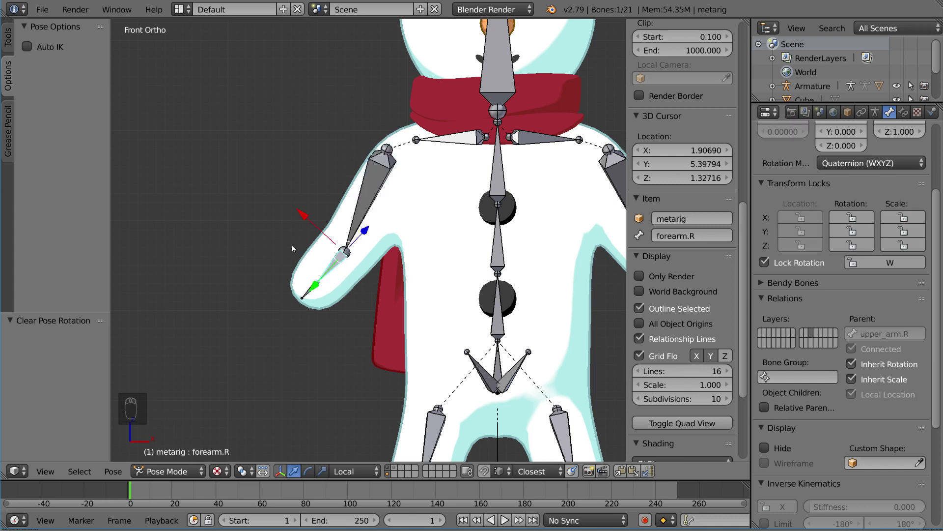
right_click(381, 196)
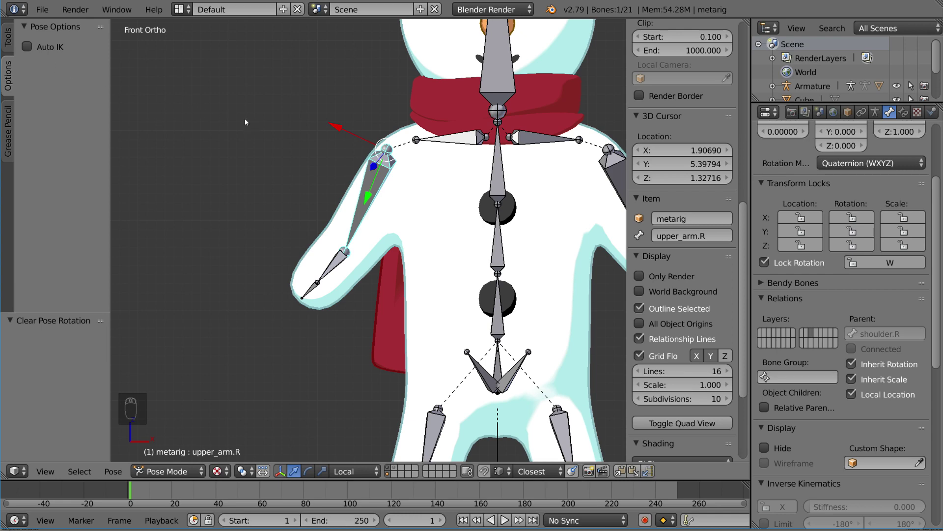
Show the tool shelf and enable Auto IK in the Pose Options
key("t")
key("t")
key("t")
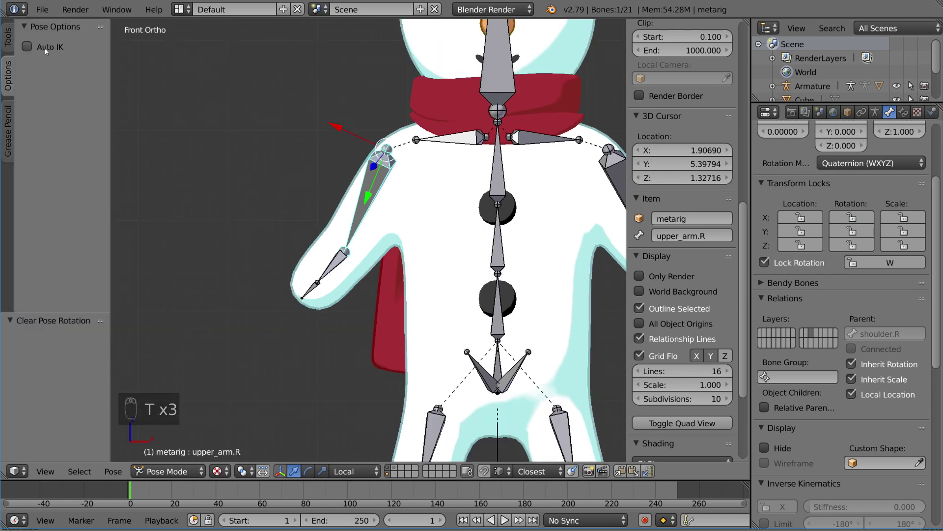
left_click(10, 40)
left_click(10, 76)
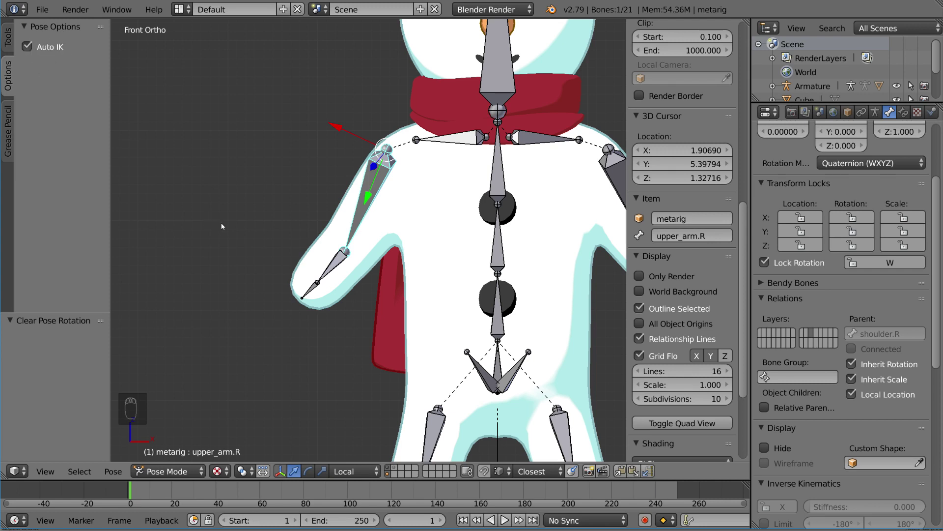
Select hand.R and grab it to test that Auto IK pulls the arm along
right_click(313, 291)
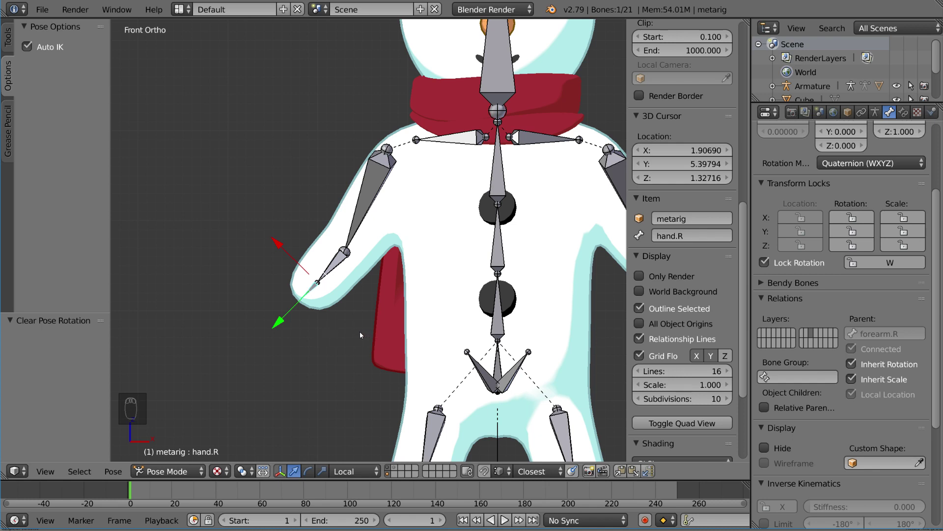
right_click(330, 268)
right_click(318, 288)
key("g")
scroll(332, 296, "down", 3)
Zoom out and add an Inverse Kinematics constraint to forearm.R from the Bone Constraints tab
middle_click_drag(342, 301, 356, 237, "shift")
scroll(430, 286, "up", 1)
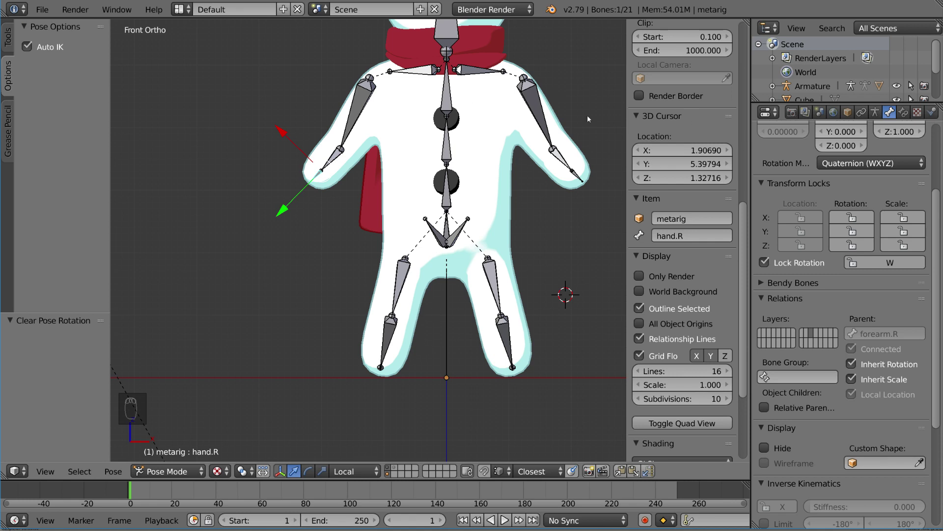
right_click(338, 163)
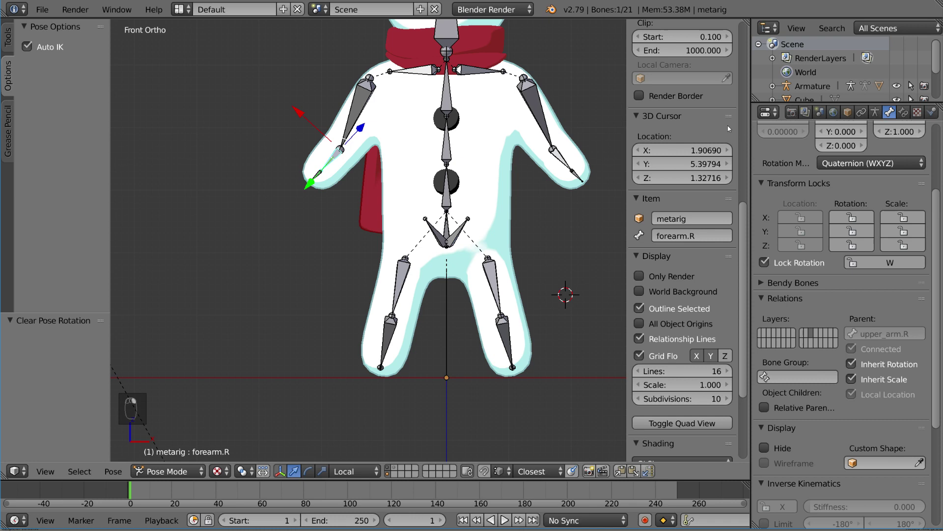
left_click(902, 112)
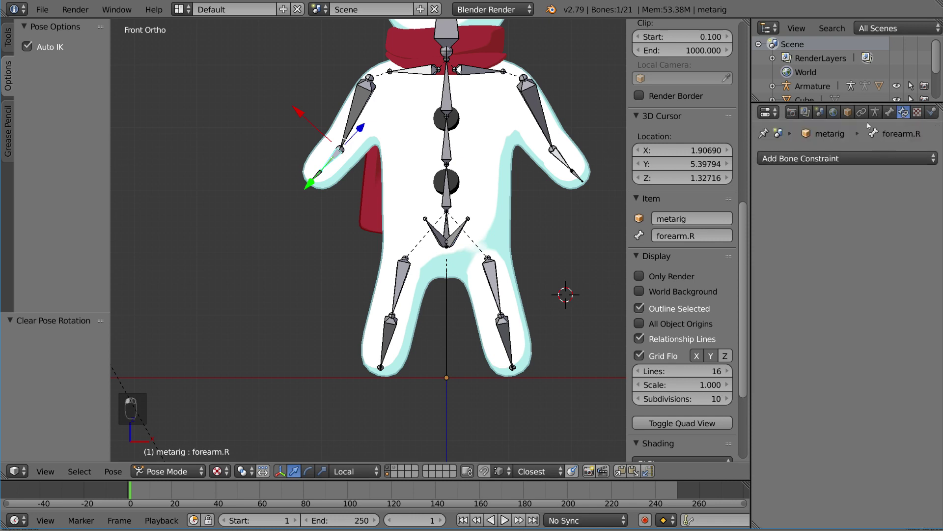
left_click(811, 160)
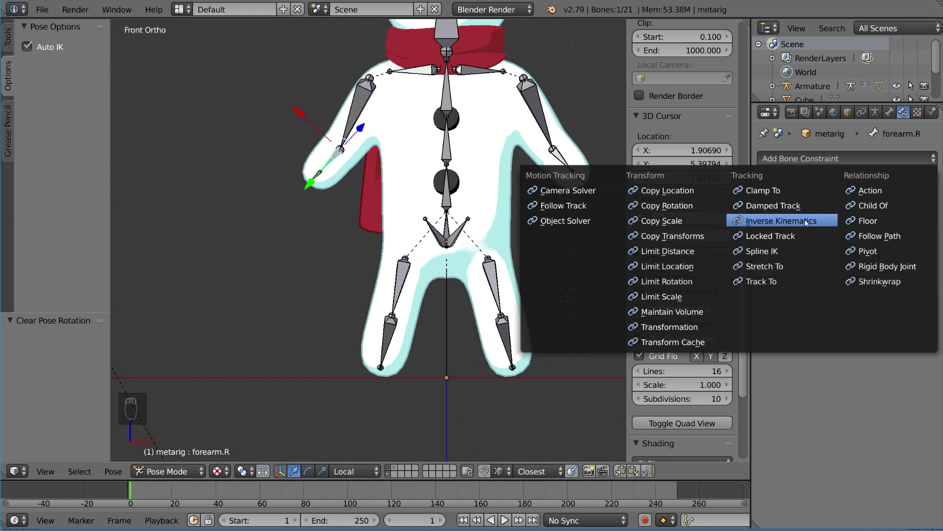
left_click(808, 222)
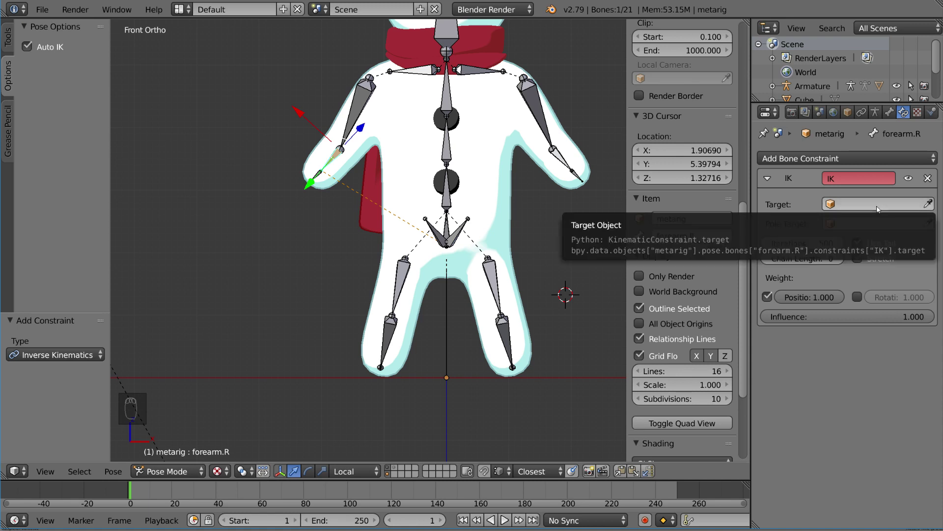
Set forearm.R's IK target to the metarig armature, bone hand.R
left_click(927, 204)
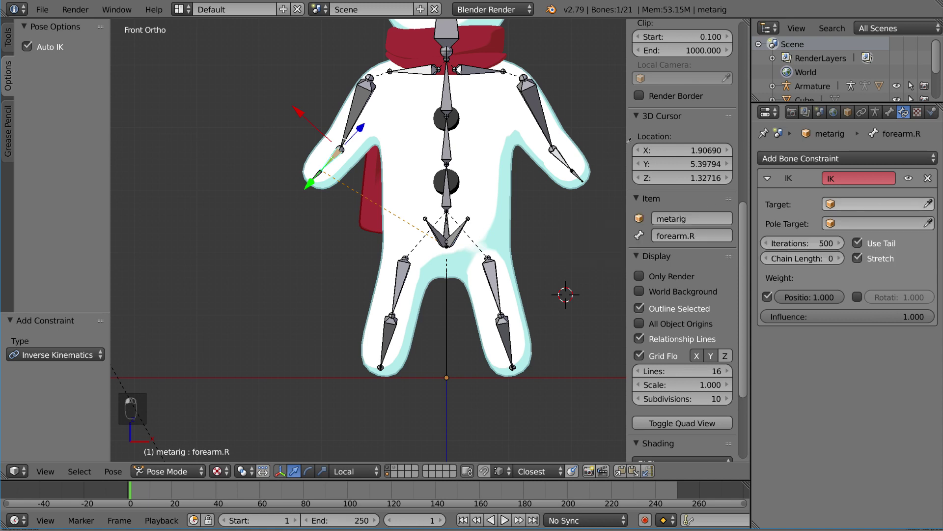
left_click(545, 97)
left_click(876, 223)
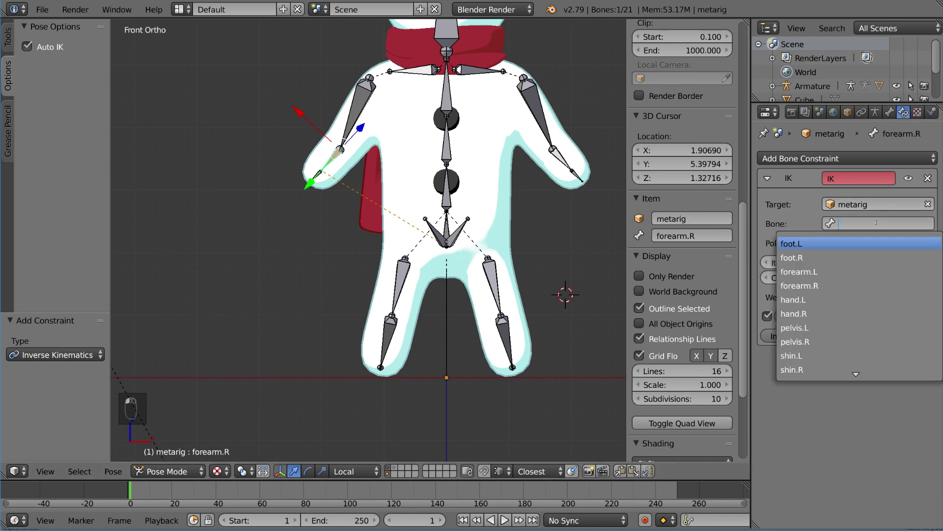
type("and.")
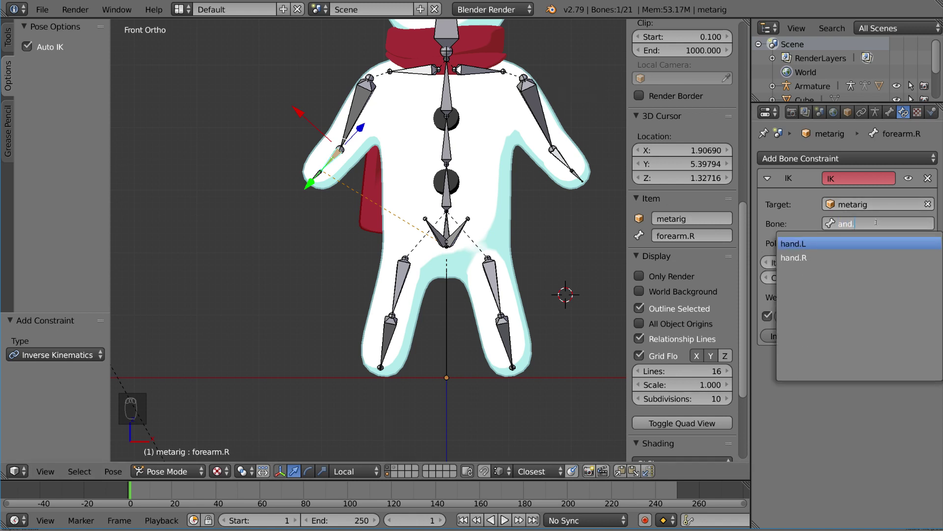
type("R")
key("Return")
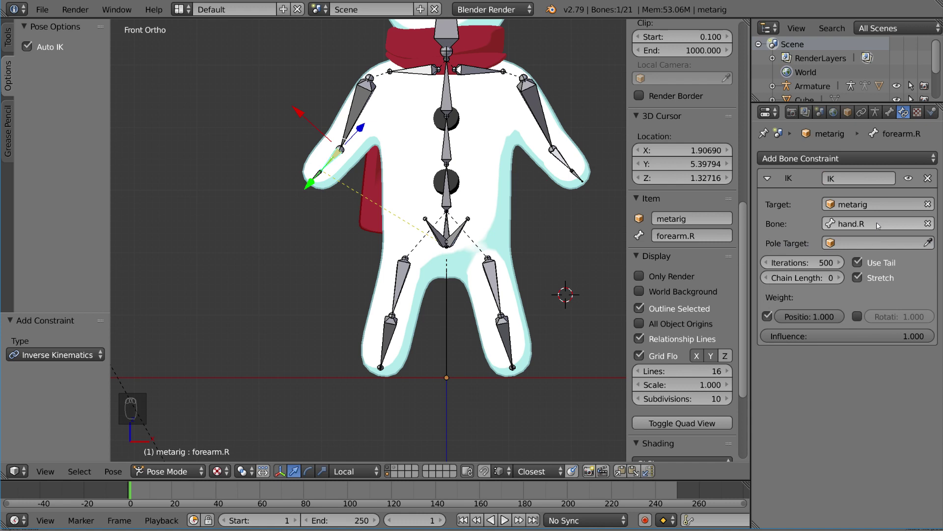
Select hand.R and forearm.R, then turn off Auto IK
right_click(319, 176)
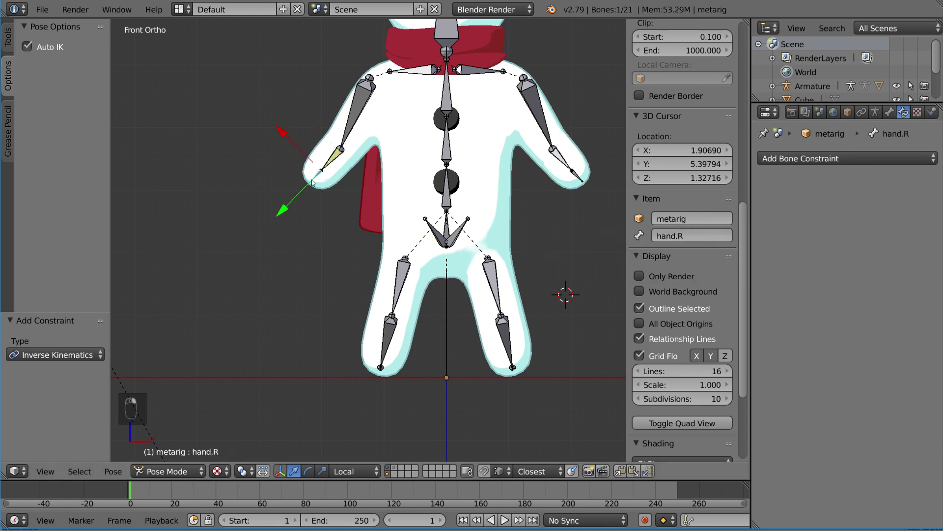
middle_click_drag(398, 184, 379, 212, "shift")
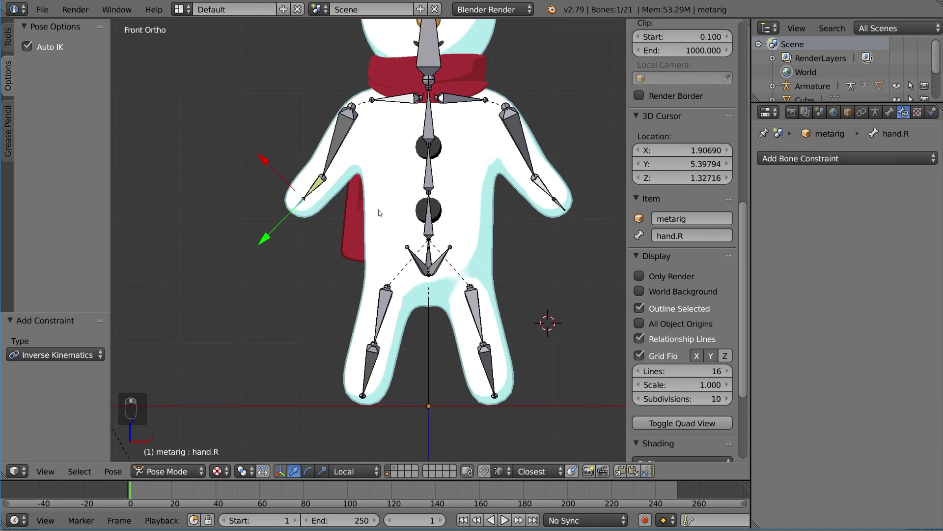
right_click(313, 190)
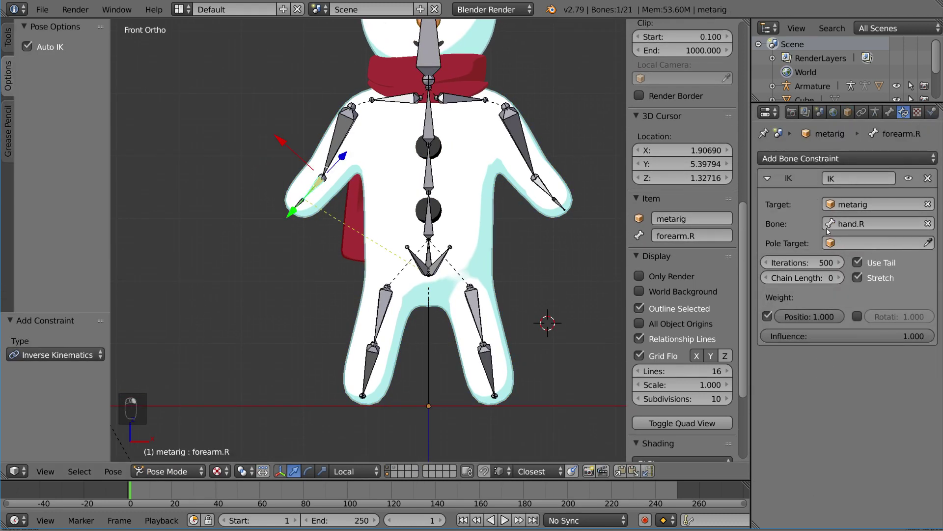
scroll(341, 310, "up", 2)
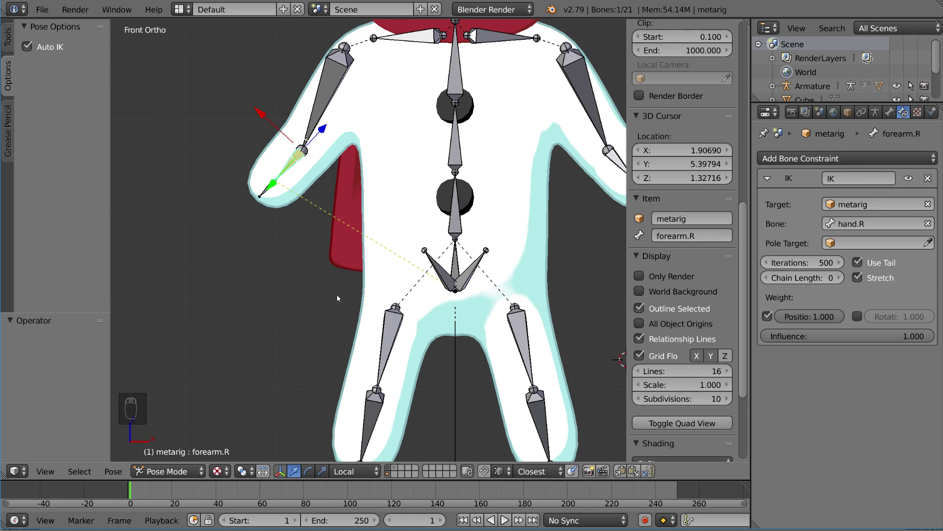
left_click(28, 47)
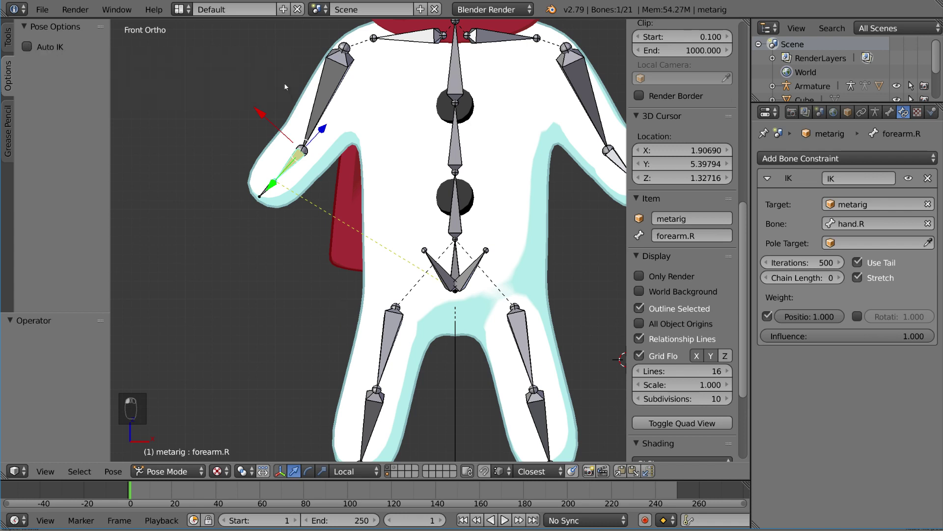
Test-move hand.R and cancel, then select forearm.R and press Shift+I
right_click(263, 195)
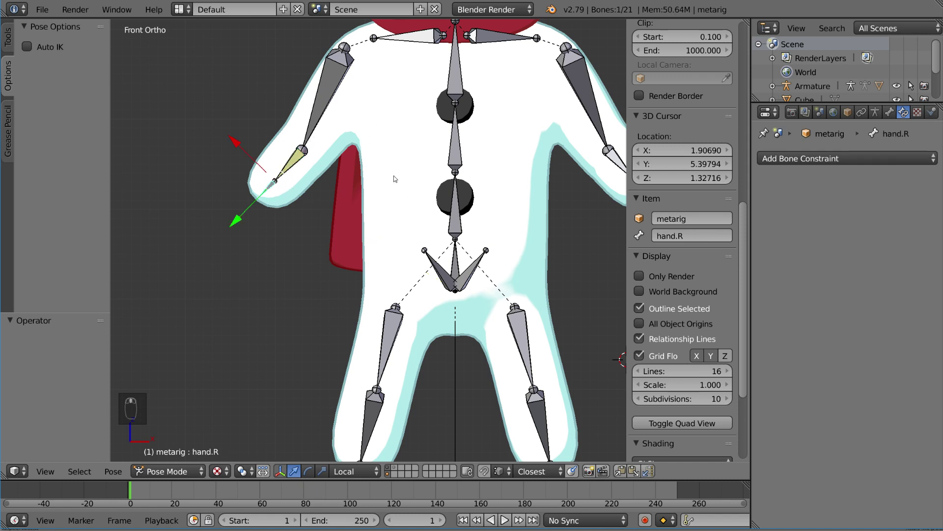
scroll(394, 177, "down", 1)
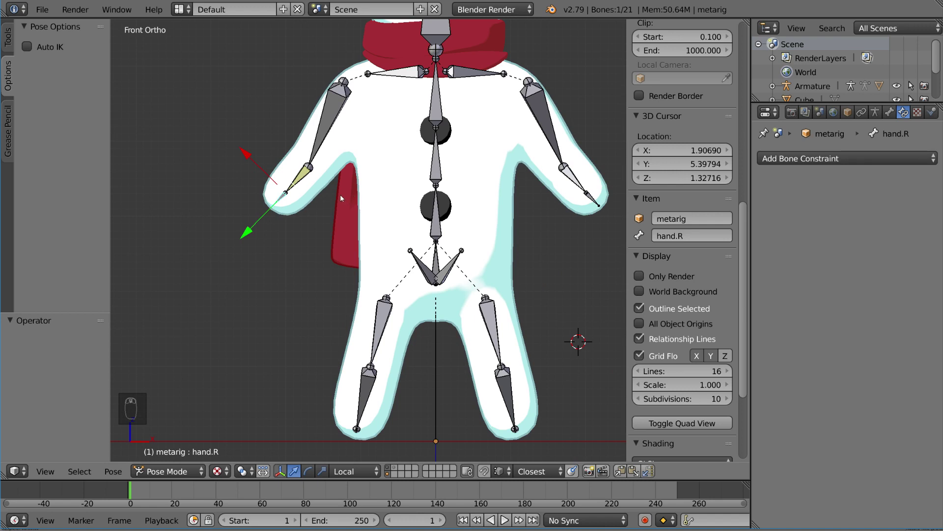
key("g")
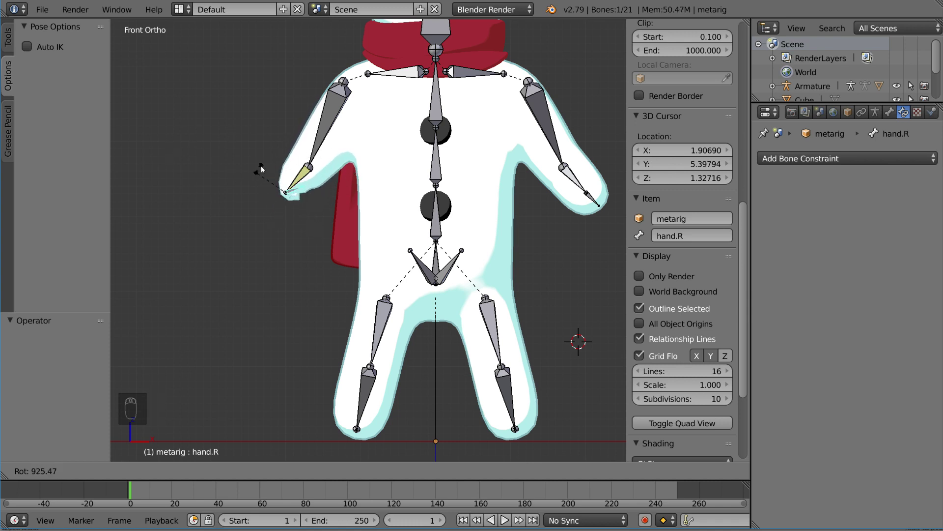
right_click(288, 219)
left_click(306, 179, "shift")
key("shift+i")
left_click(306, 179)
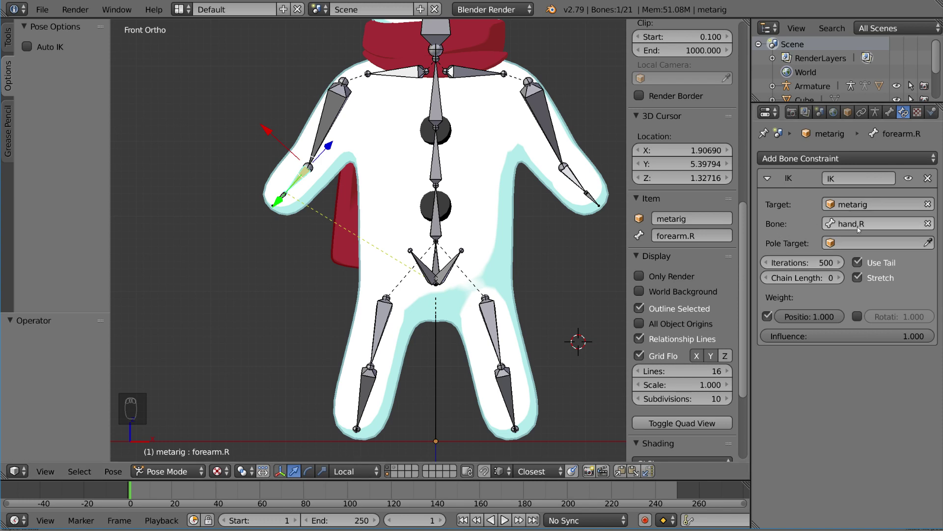
scroll(318, 176, "up", 1)
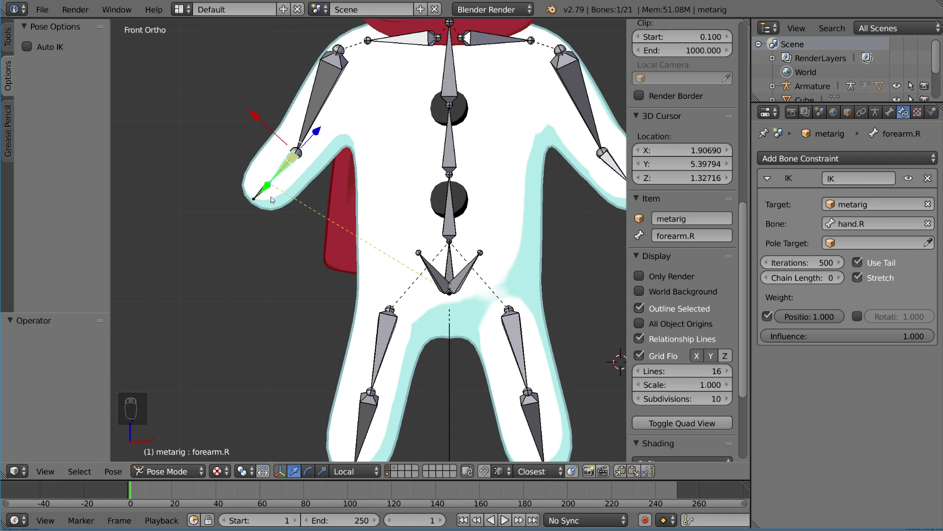
Test-rotate hand.R, cancel, and reframe the view around the hand
right_click(258, 197)
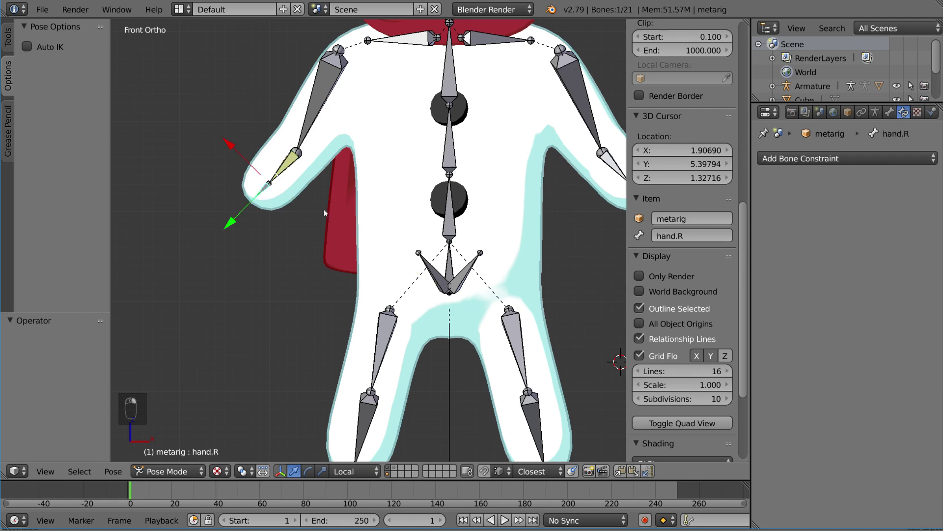
middle_click_drag(323, 209, 357, 264, "shift")
scroll(357, 264, "up", 3)
key("r")
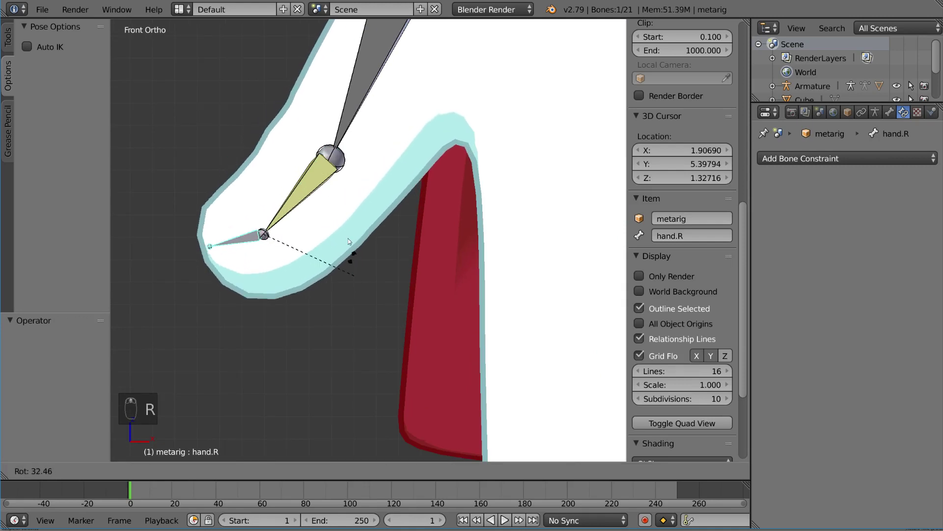
right_click(336, 223)
middle_click_drag(335, 222, 415, 220, "shift")
middle_click_drag(358, 264, 366, 250, "shift")
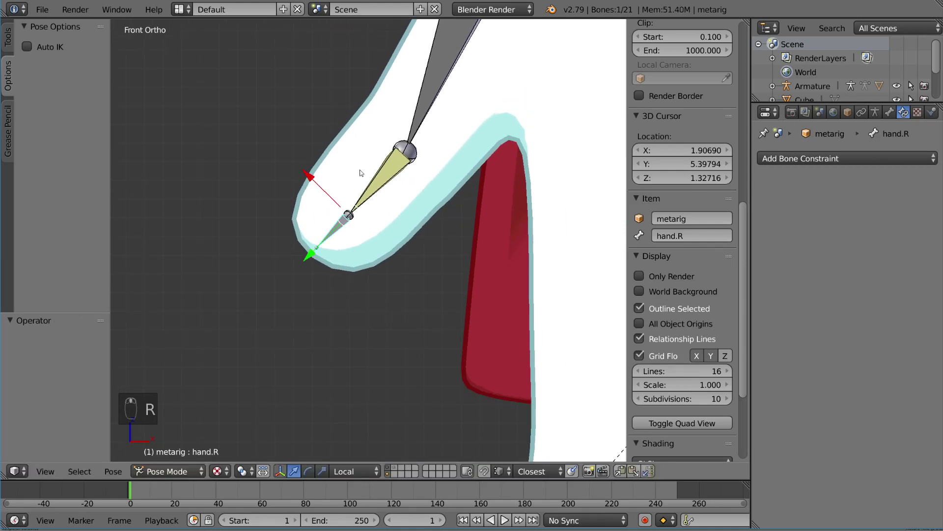
scroll(389, 293, "down", 3)
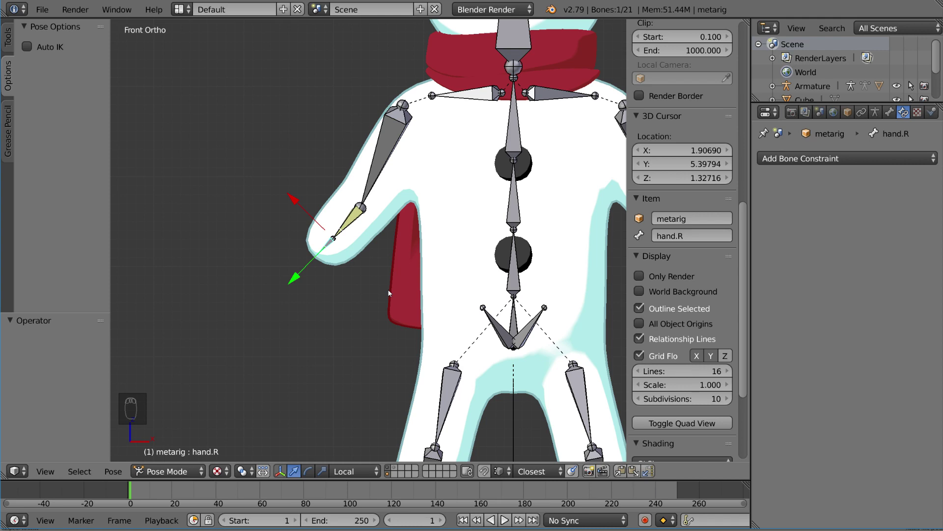
In Edit Mode, duplicate hand.R, rename the copy hand_IK.R, and start moving it
key("Tab")
scroll(364, 289, "up", 2)
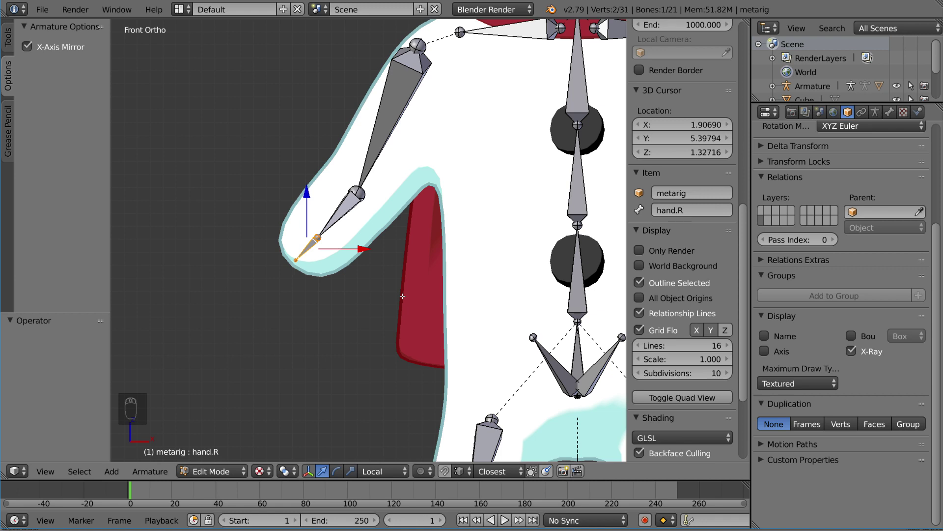
key("shift+d")
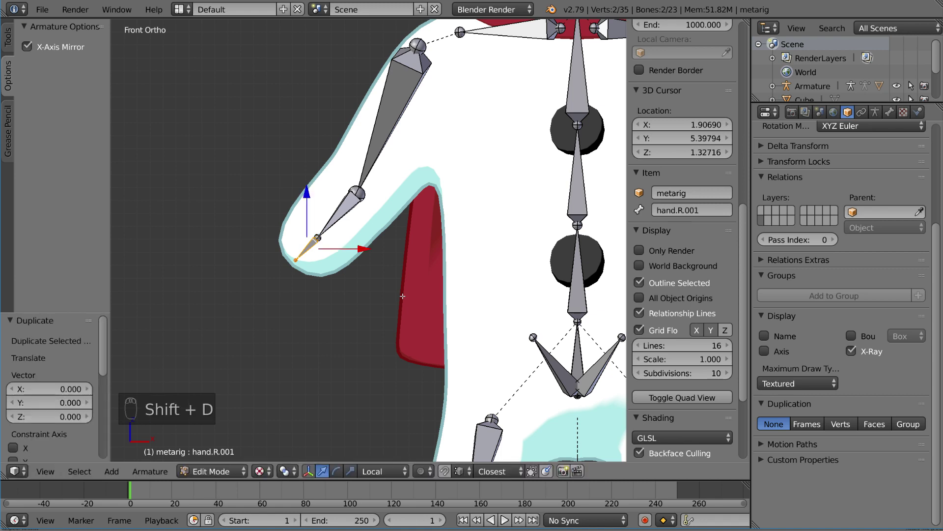
scroll(342, 254, "up", 5)
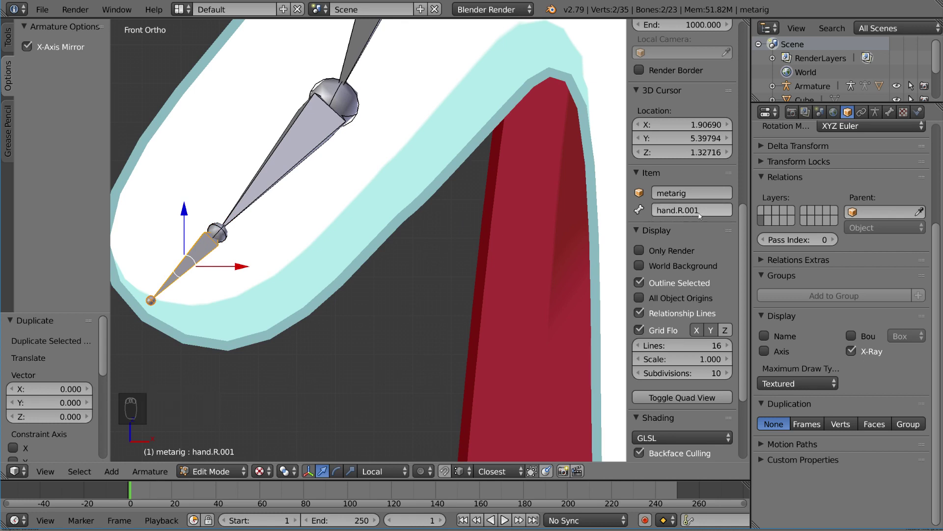
scroll(283, 263, "down", 2)
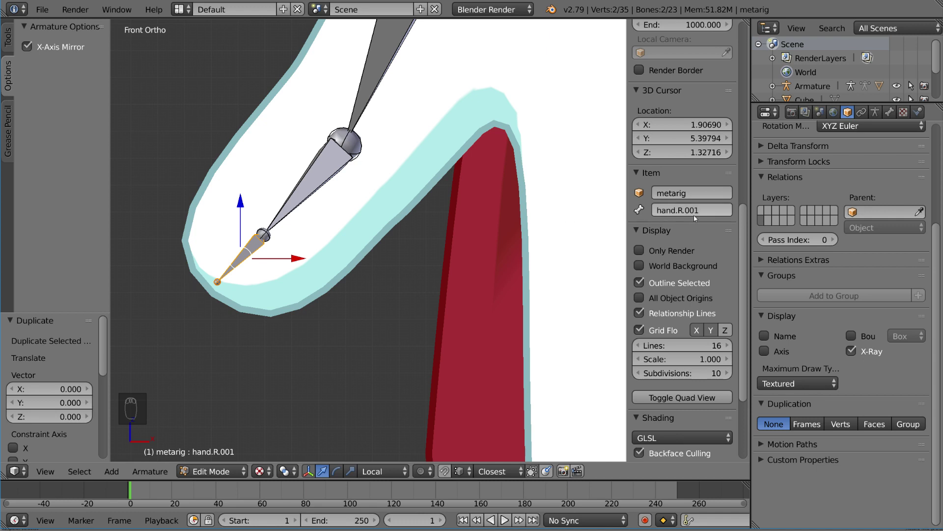
left_click(715, 210)
key("BackSpace")
key("BackSpace")
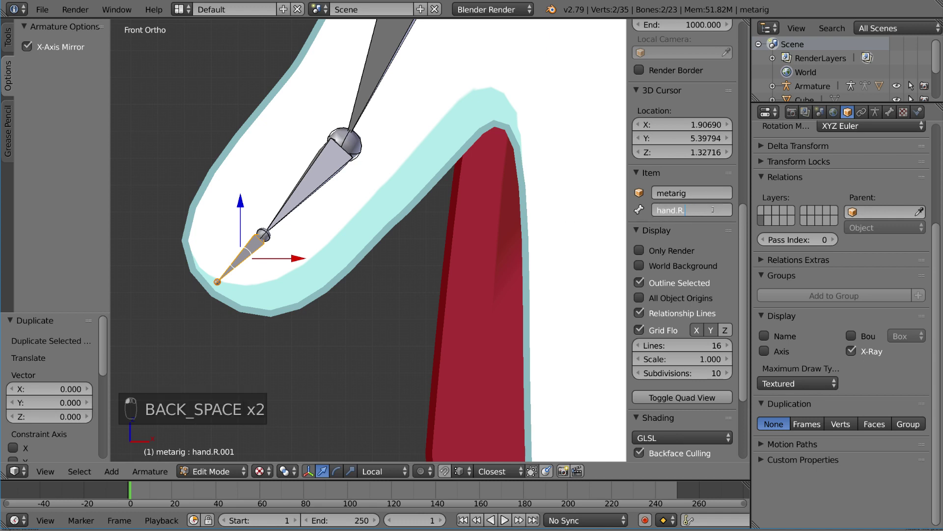
key("Left")
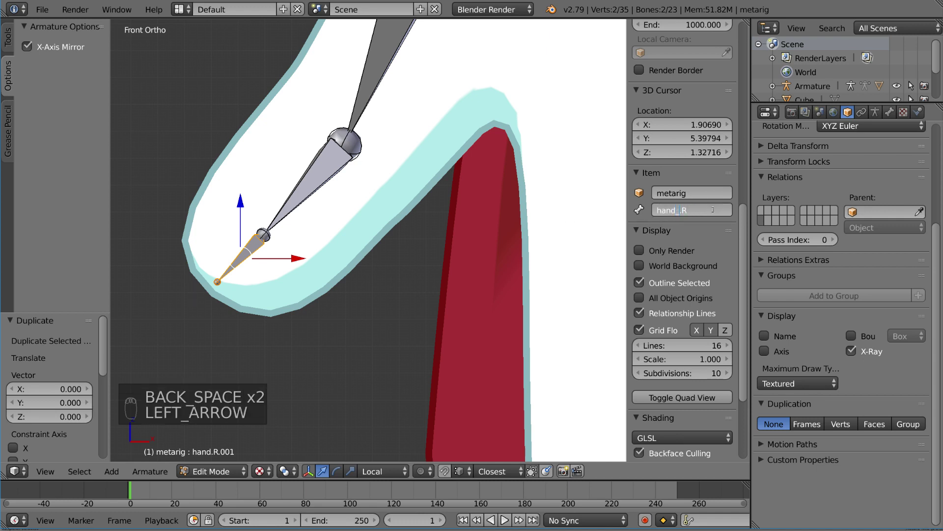
type("_IK")
key("Return")
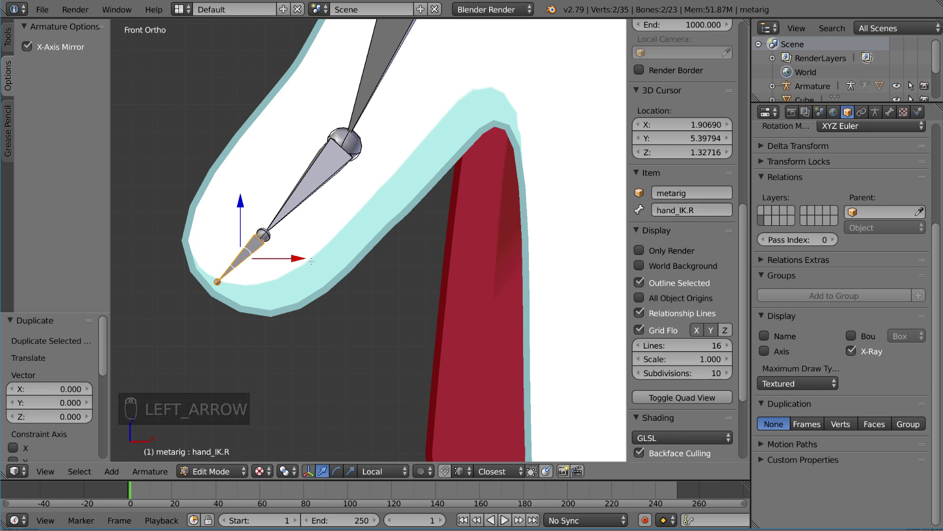
scroll(294, 288, "down", 3)
key("g")
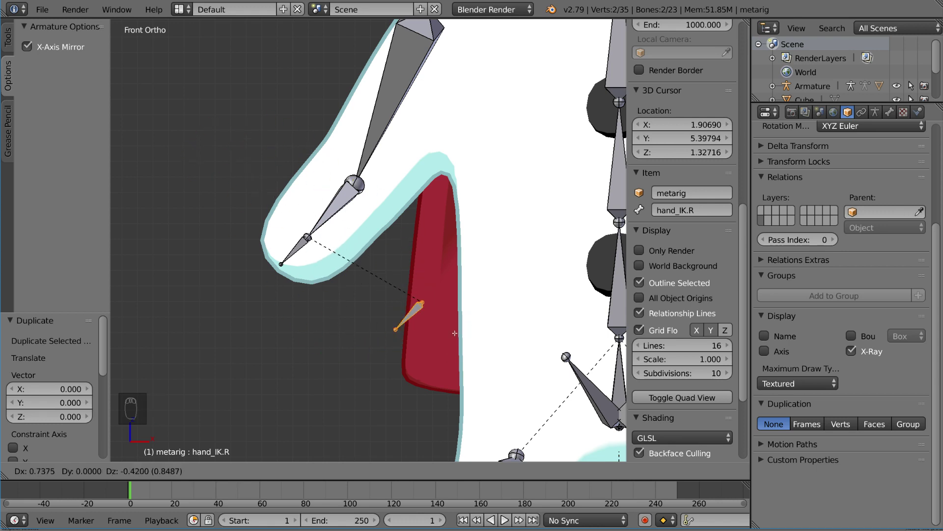
Clear hand_IK.R's forearm.R parent in the Bone tab, keeping the bone in place
key("Escape")
left_click(889, 112)
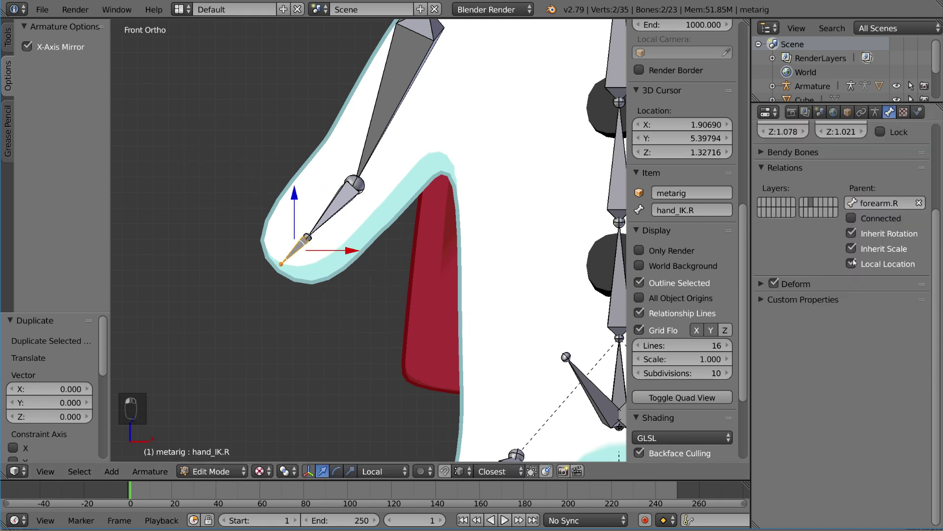
scroll(875, 192, "up", 4)
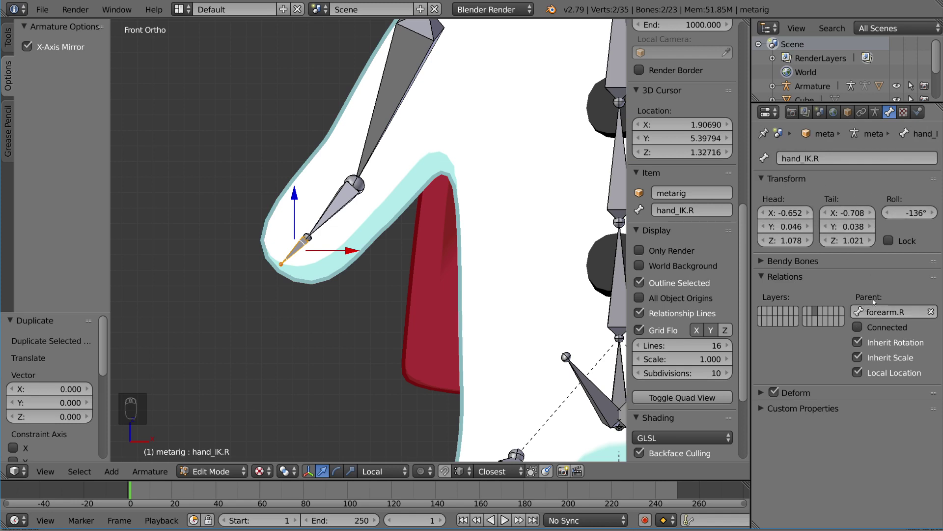
left_click(931, 312)
key("g")
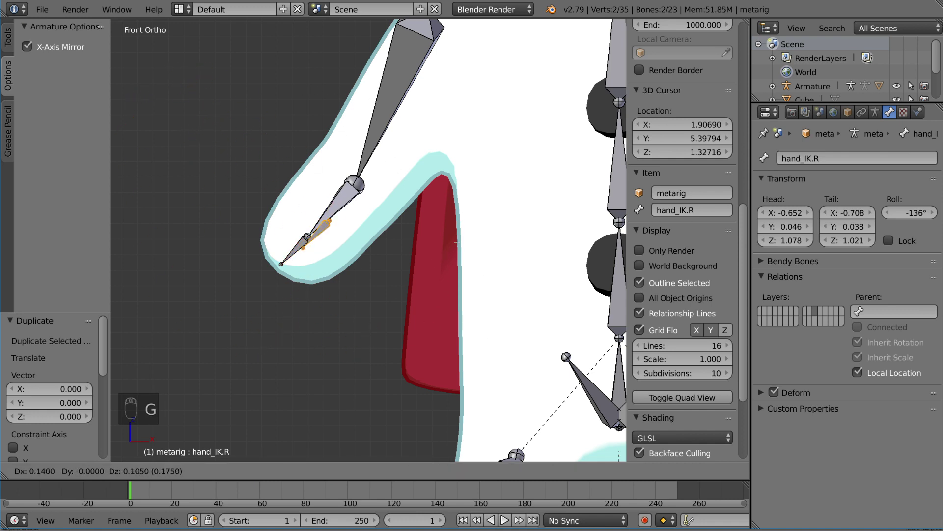
left_click(302, 250)
Select hand.R, try moving it, and cancel
right_click(301, 249)
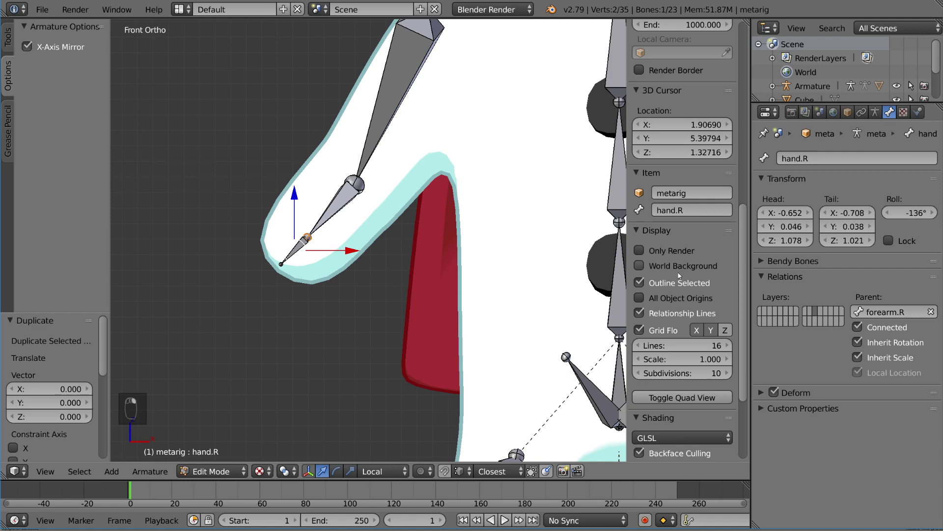
key("g")
right_click(338, 189)
scroll(369, 212, "down", 2)
scroll(387, 208, "down", 2)
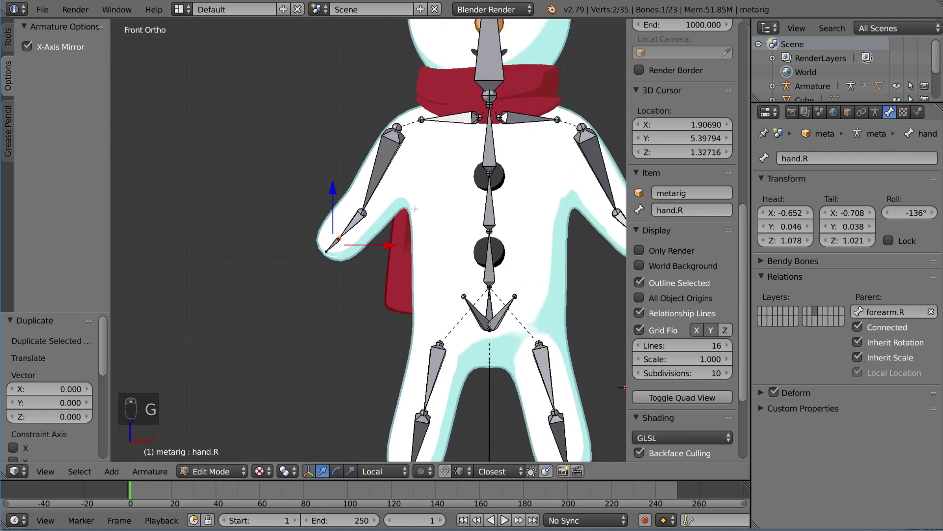
scroll(415, 208, "up", 3)
In Pose Mode, retarget forearm.R's IK bone to hand_IK.R, then select hand_IK.R
key("Tab")
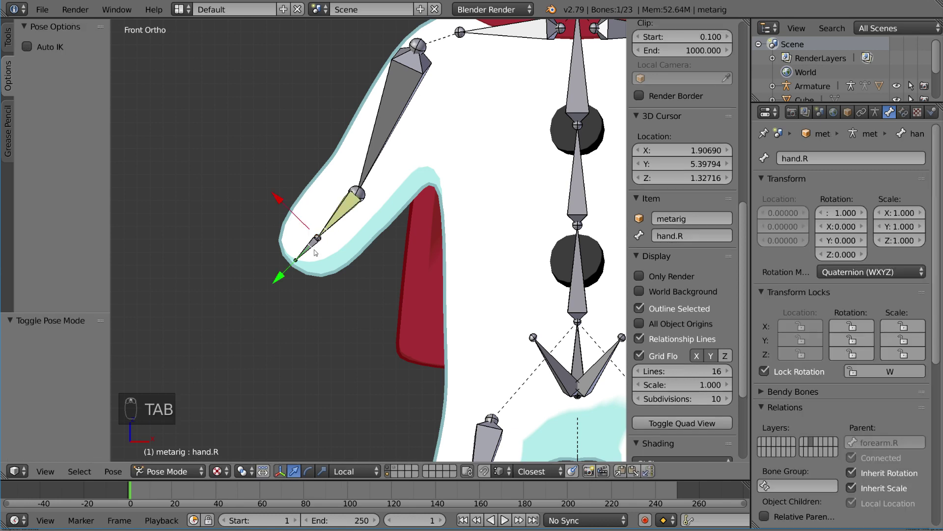
right_click(317, 243)
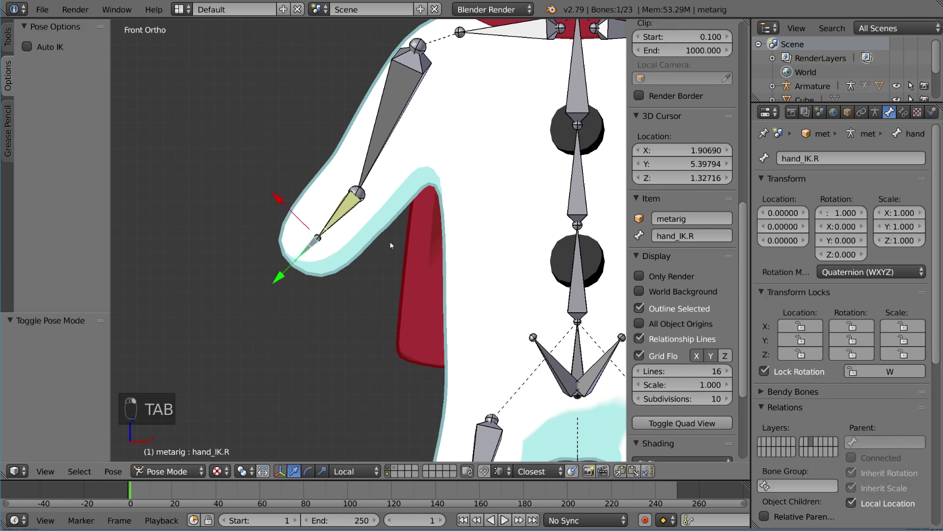
right_click(351, 212)
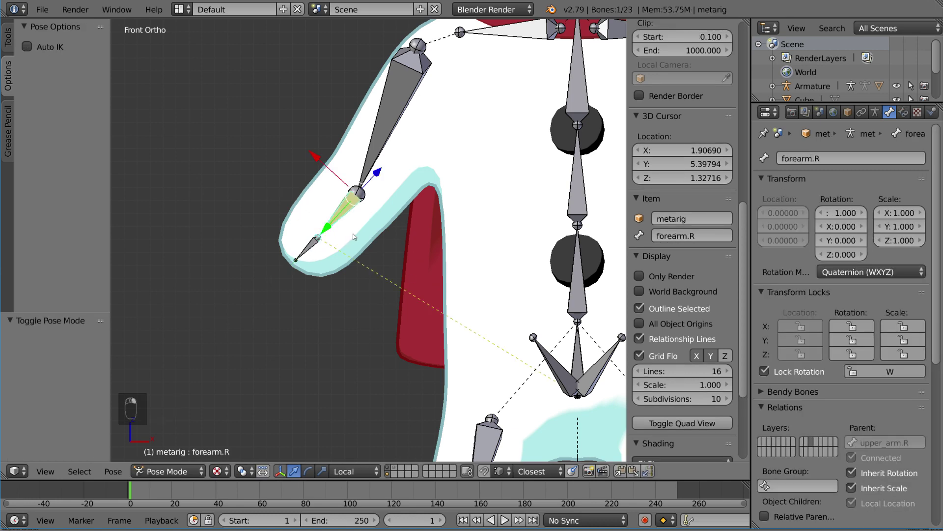
left_click(903, 112)
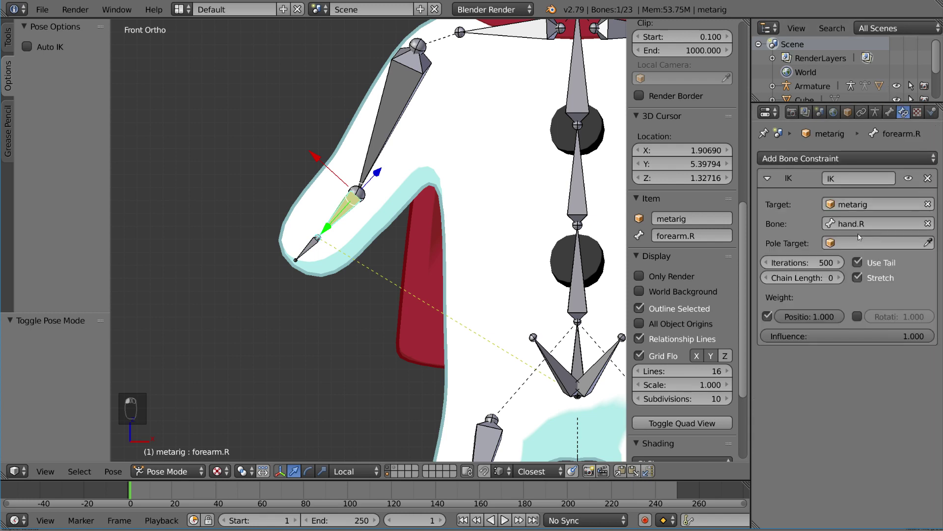
left_click(873, 224)
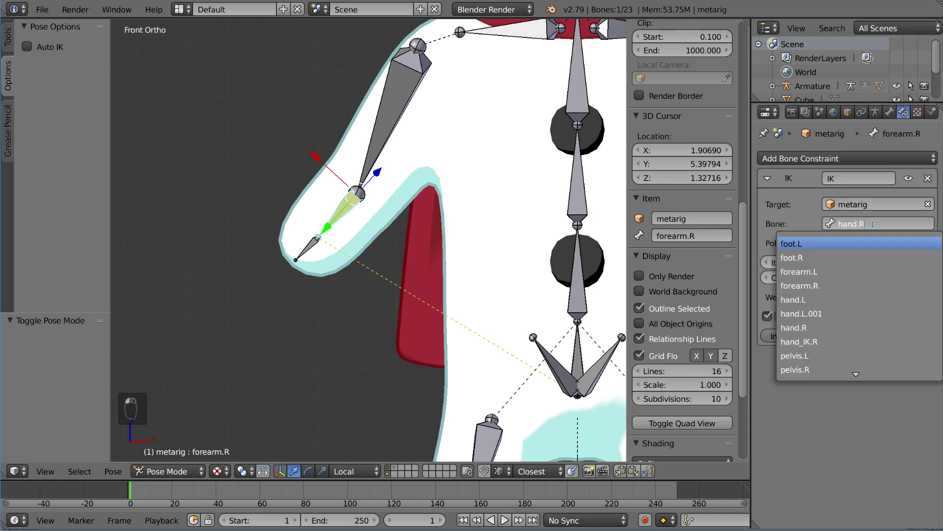
key("Left")
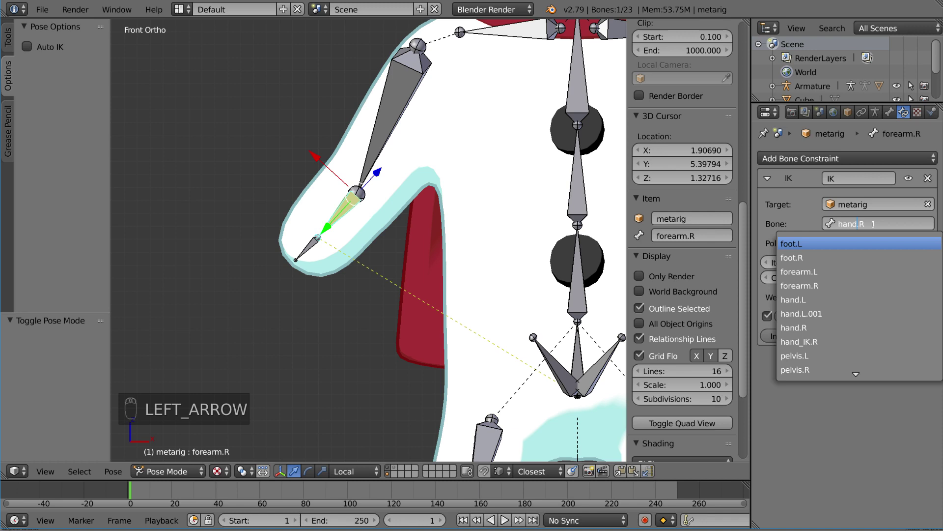
type("_IK")
left_click(825, 244)
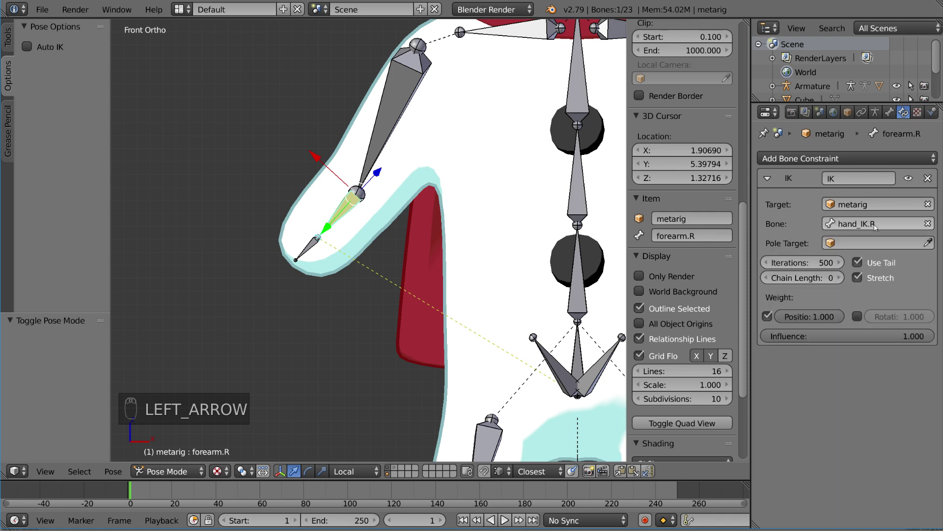
right_click(316, 245)
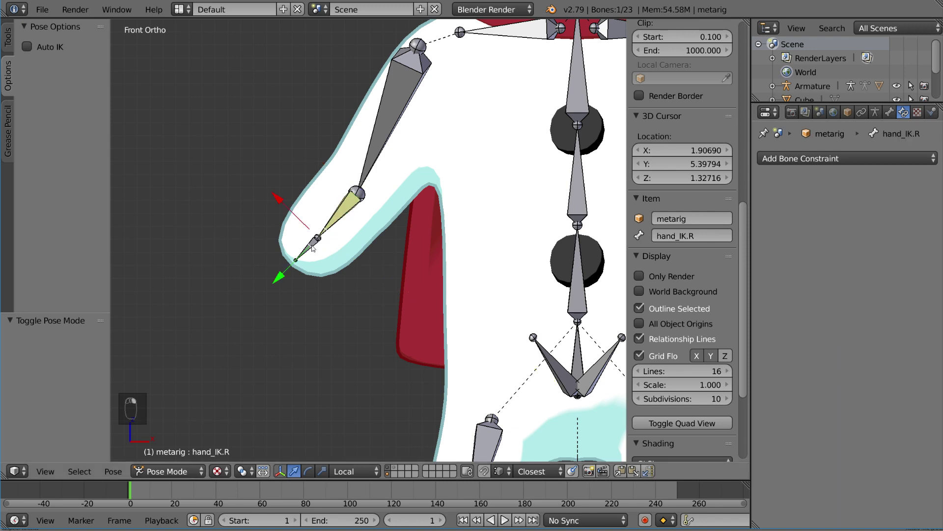
scroll(386, 289, "down", 3)
scroll(417, 287, "up", 1)
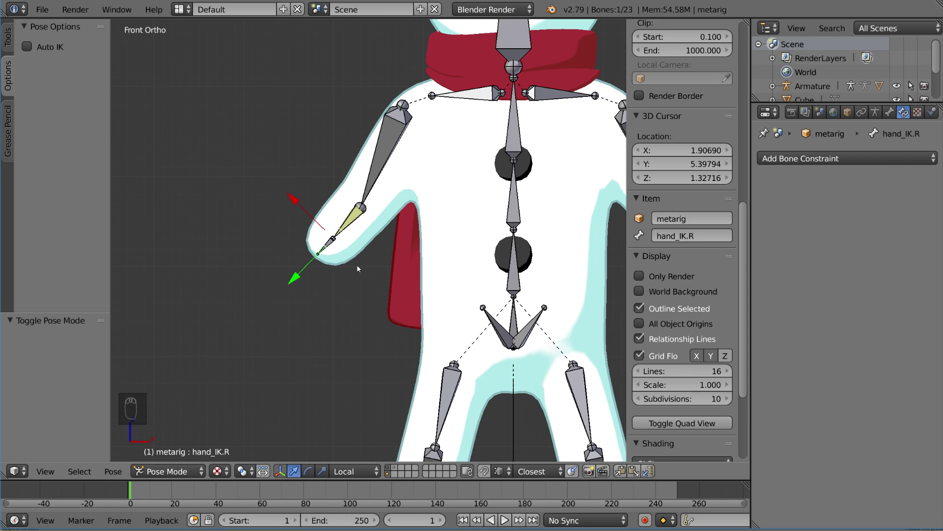
Move the hand_IK.R control three times to test the arm's IK
key("g")
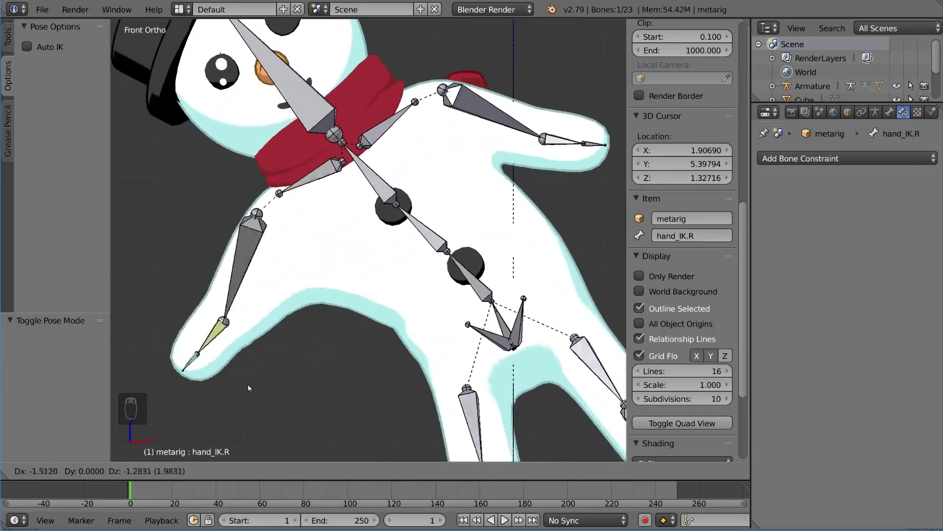
scroll(335, 186, "down", 3)
left_click(304, 247)
scroll(304, 247, "down", 4)
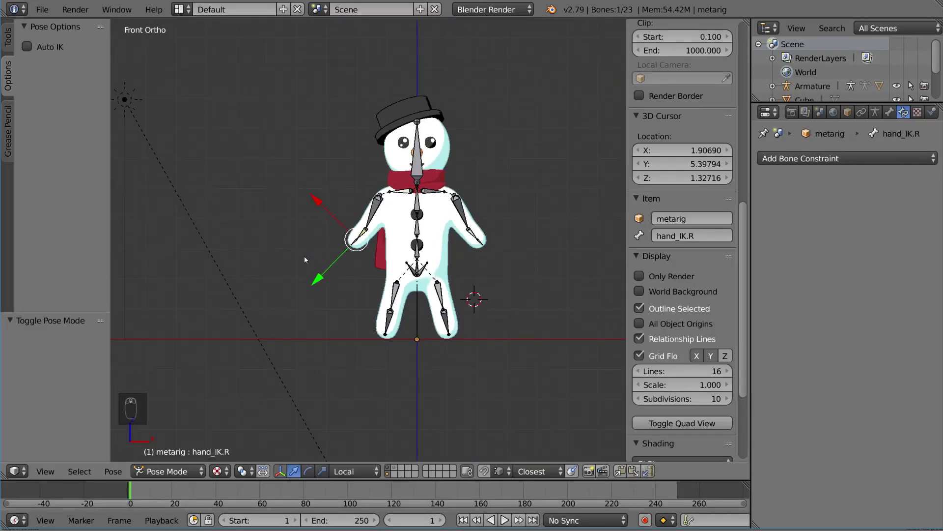
key("g")
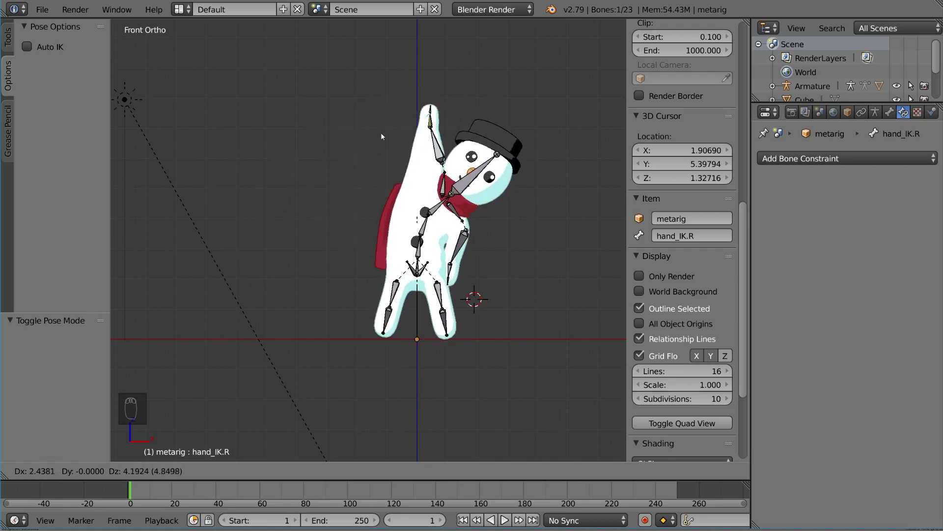
left_click(336, 221)
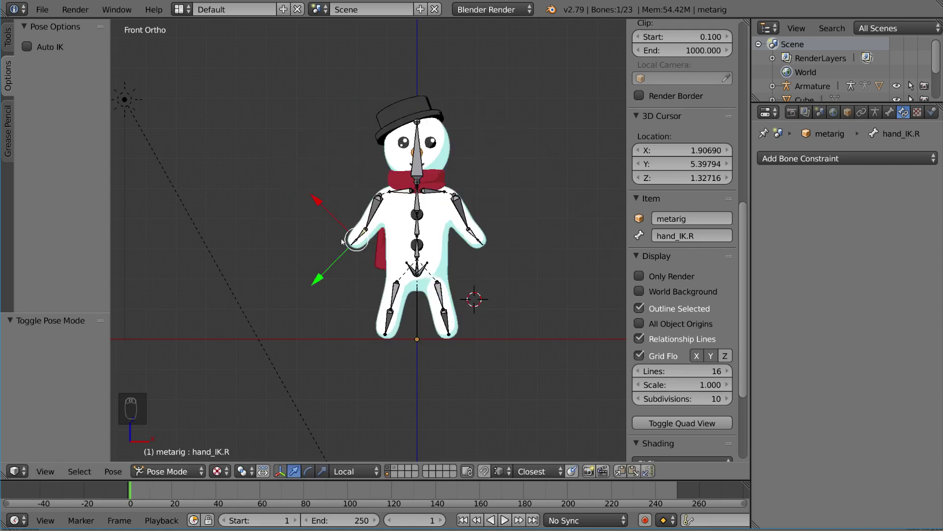
scroll(445, 249, "up", 5)
scroll(438, 254, "down", 4)
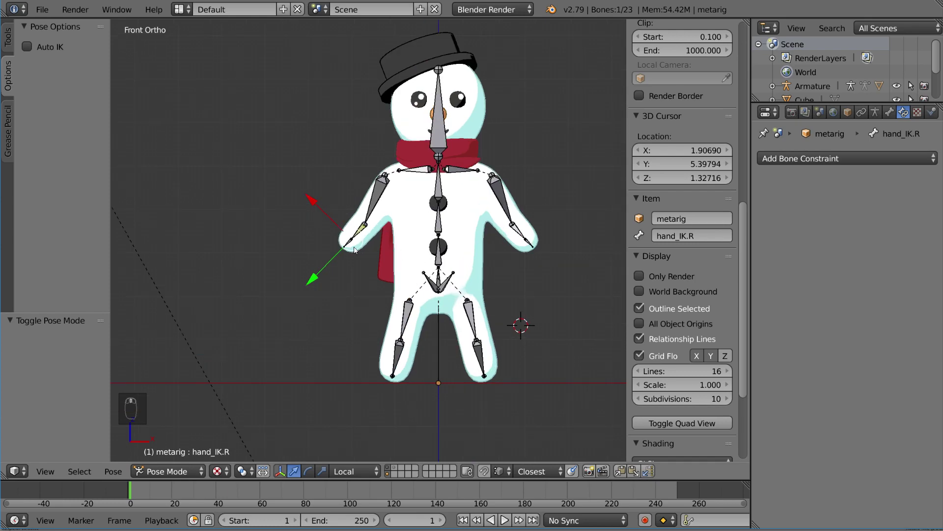
key("g")
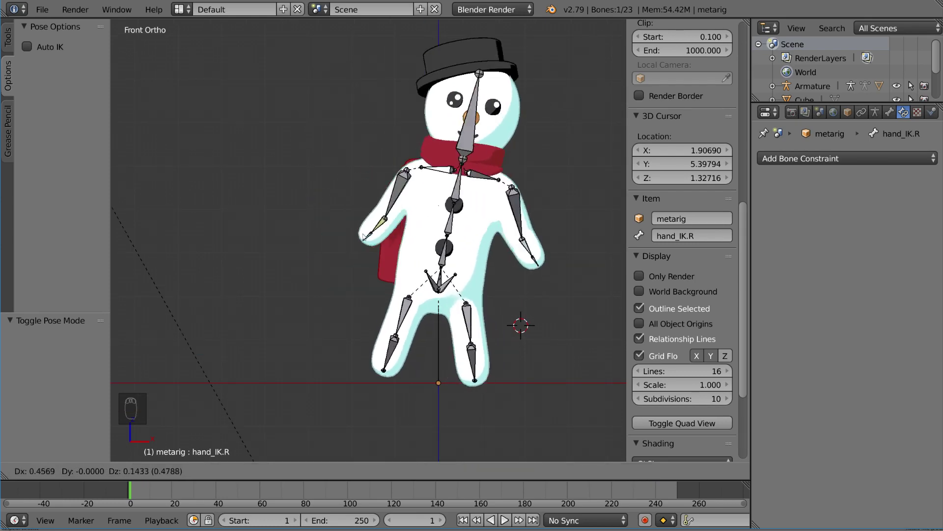
left_click(364, 238)
Reselect forearm.R to show its IK constraint settings
right_click(362, 231, "shift")
key("shift+i")
left_click(362, 231)
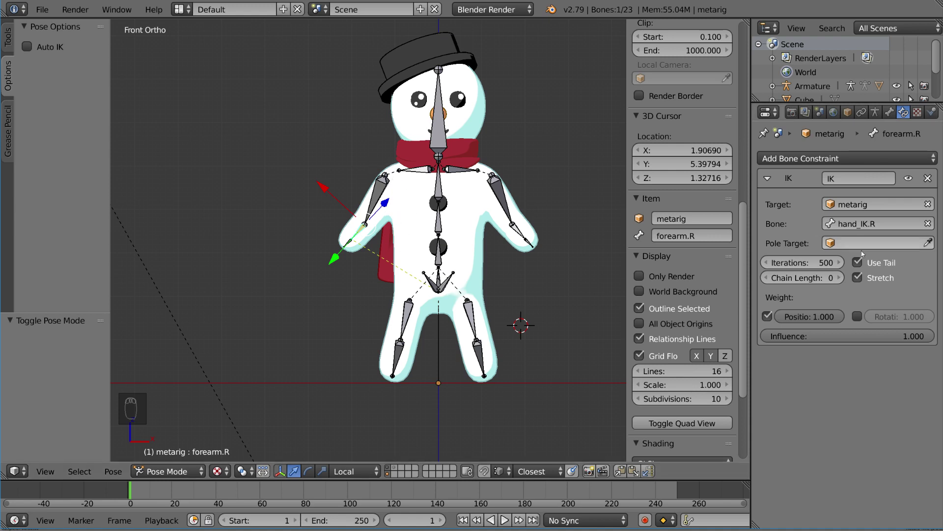
Try several IK chain lengths on forearm.R, settling on a chain length of 2
left_click(840, 278)
left_click(840, 280)
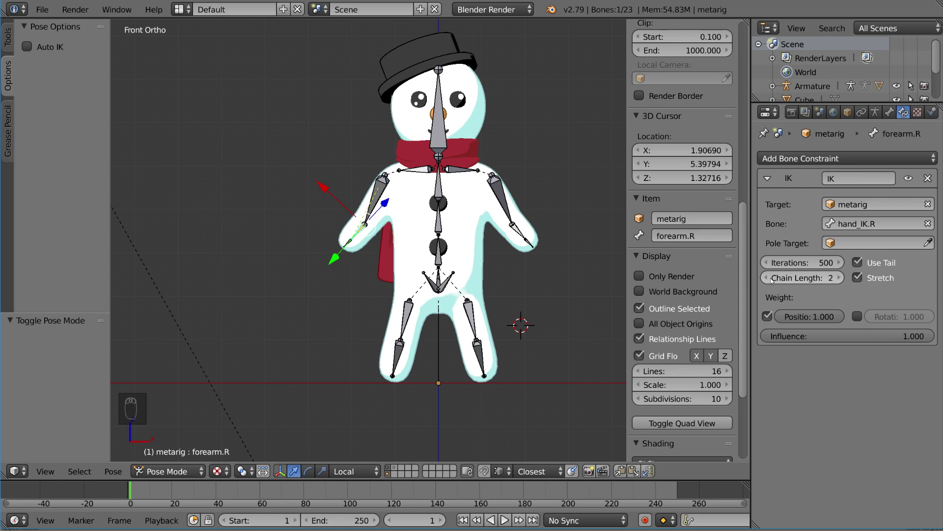
scroll(384, 214, "up", 3)
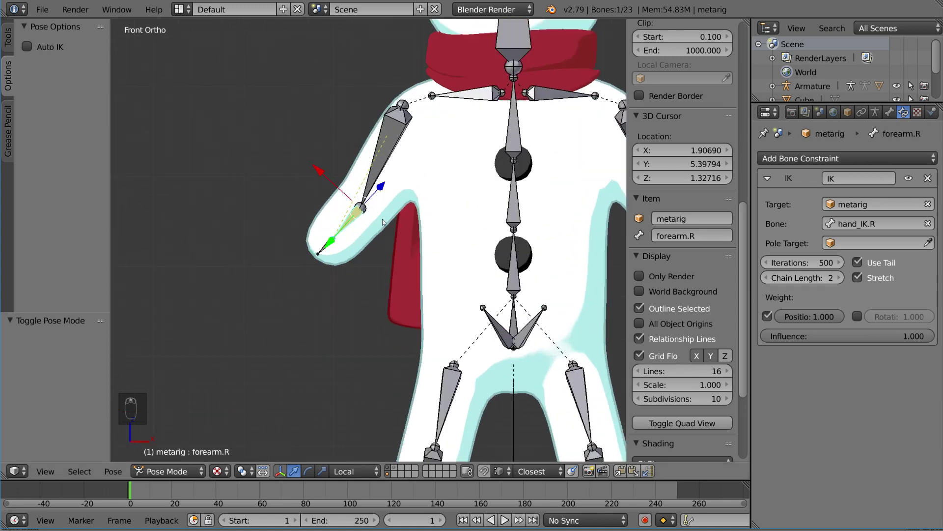
scroll(373, 209, "up", 2)
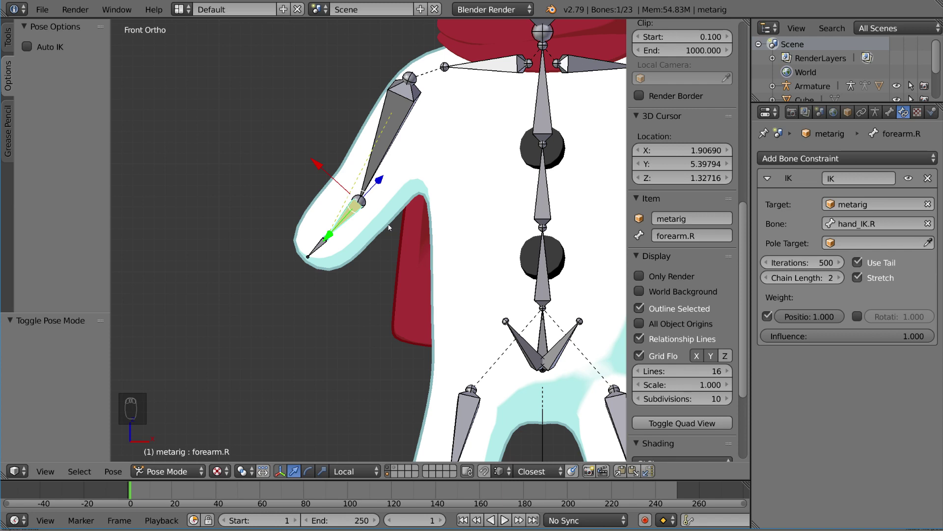
left_click(837, 278)
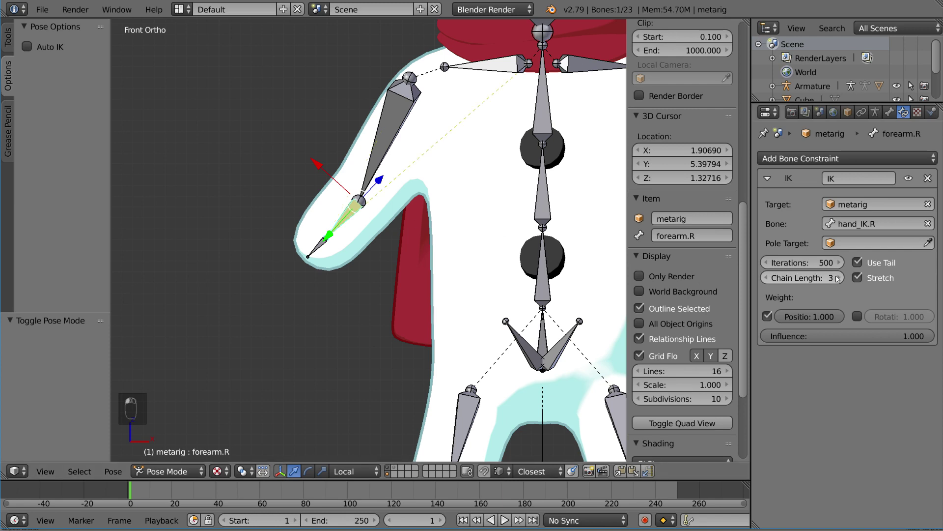
left_click(837, 278)
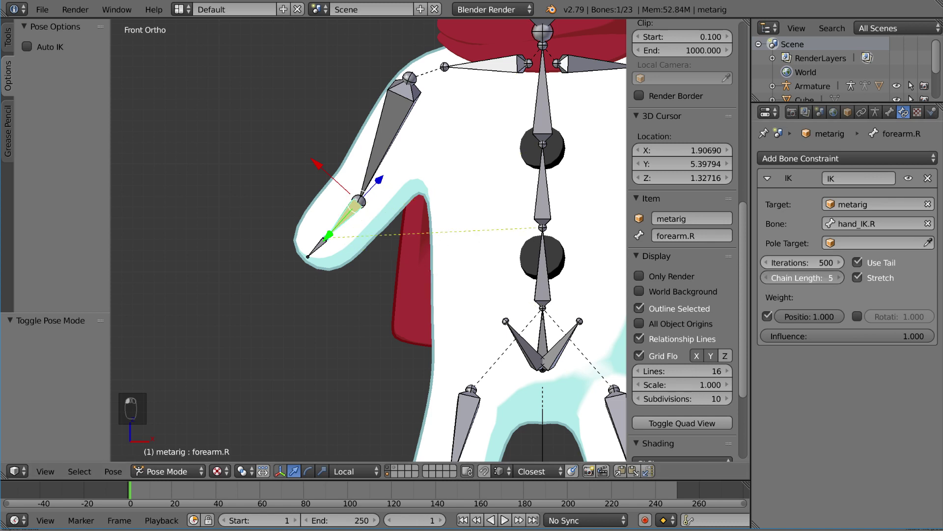
left_click(765, 279)
left_click(766, 278)
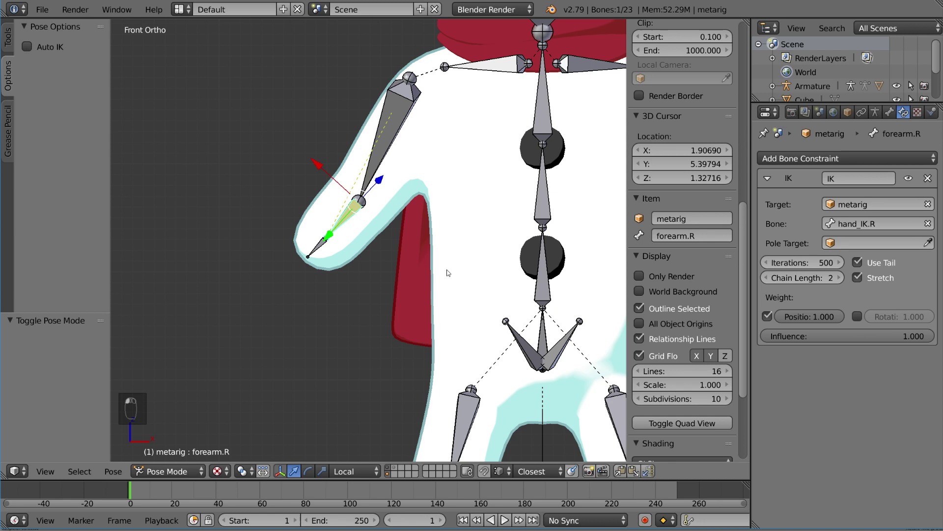
Select the hand_IK.R control bone, cycling through the overlapping hand bones at the right hand
right_click(319, 251)
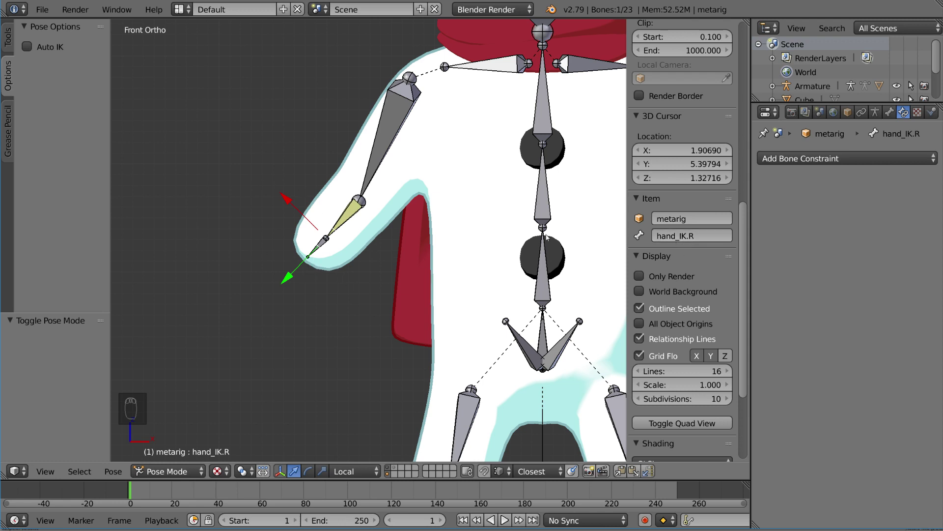
left_click(324, 246)
left_click(322, 248)
left_click(323, 247)
left_click(322, 247)
scroll(372, 252, "down", 1)
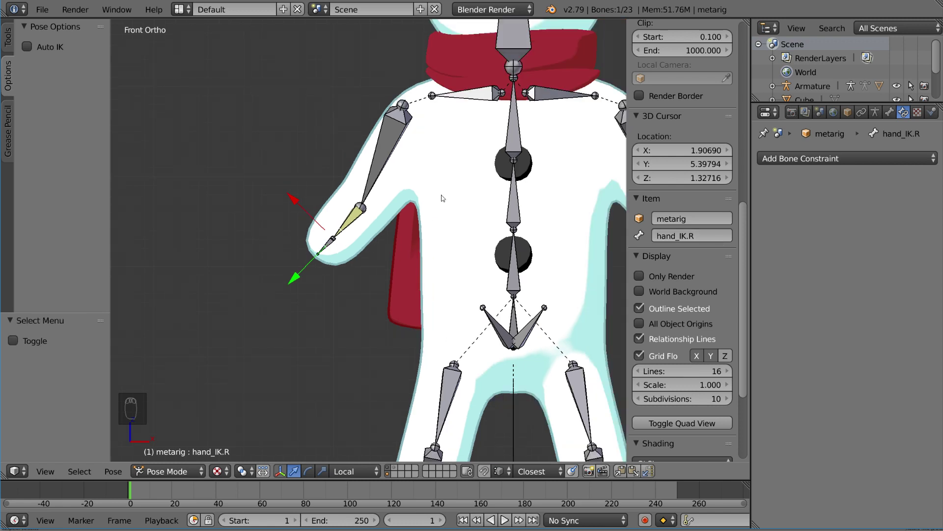
Move hand_IK.R to bend the right arm, switch to solid shading, then grab it again
key("g")
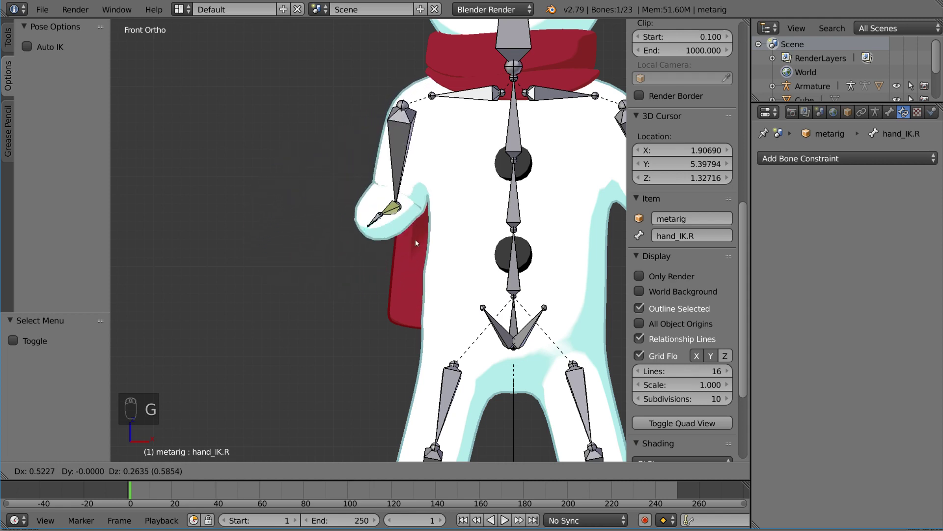
left_click(389, 196)
key("z")
key("z")
key("z")
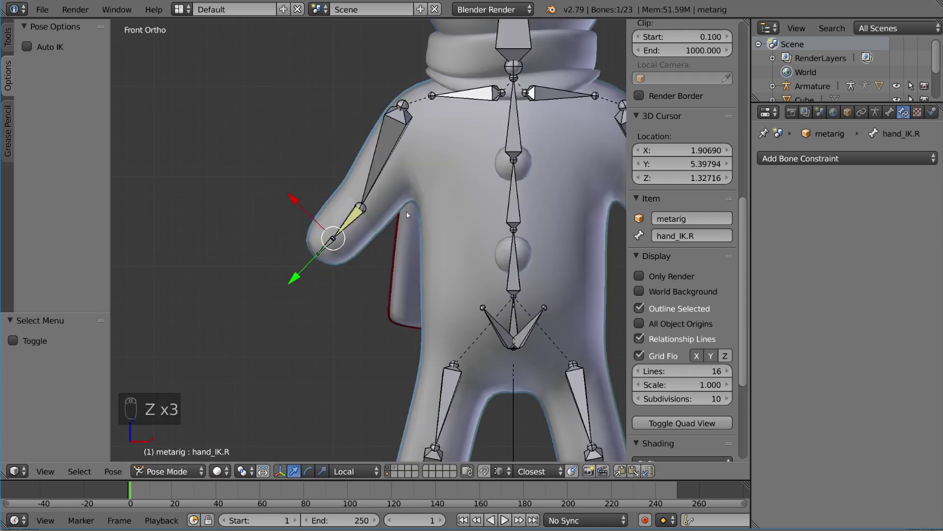
key("g")
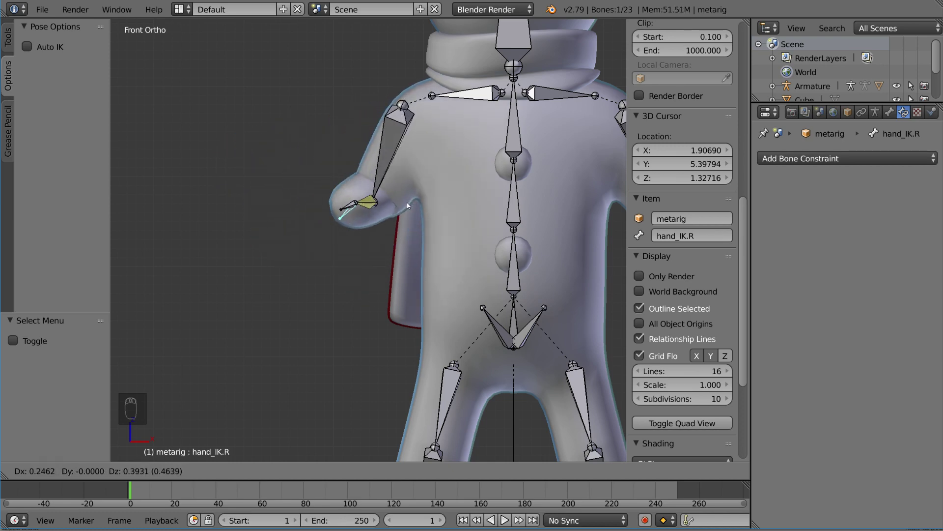
Reposition hand_IK.R near the hand several times, checking the arm bend from different angles
left_click(369, 197)
middle_click_drag(368, 196, 462, 226)
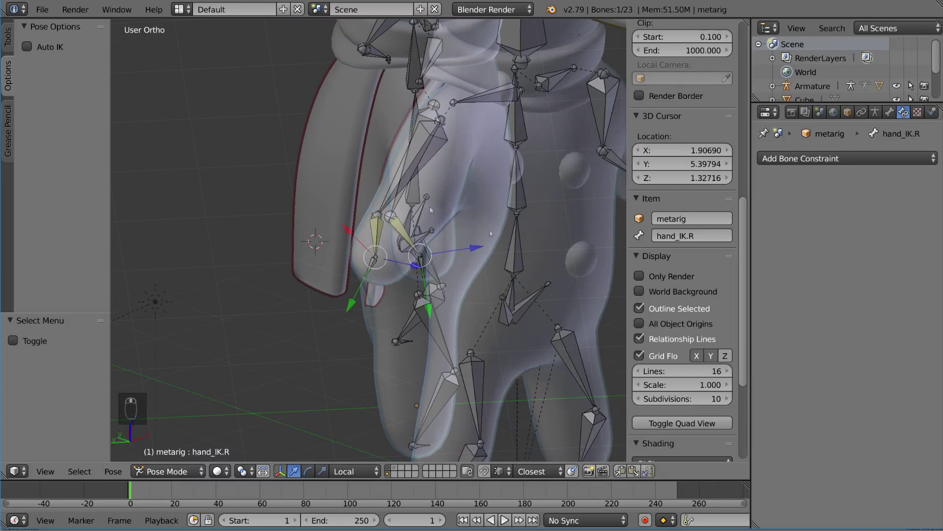
key("g")
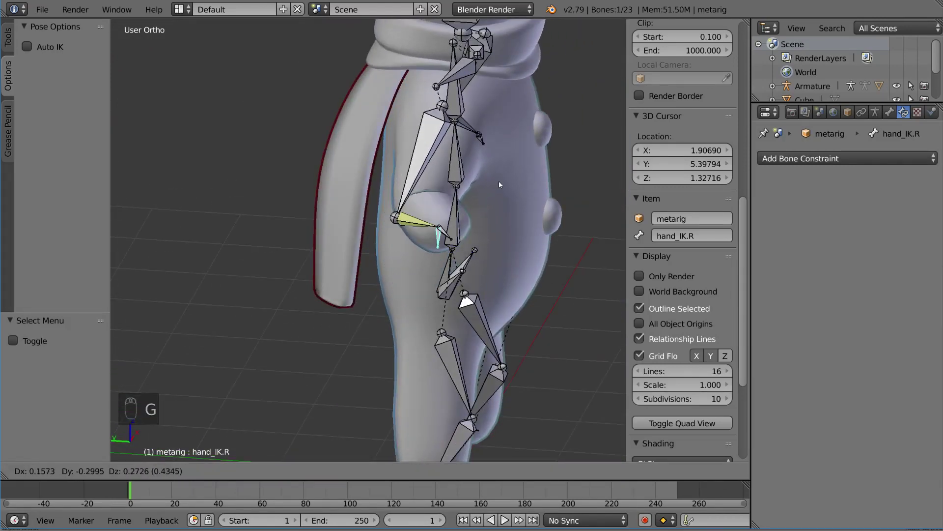
left_click(461, 214)
middle_click_drag(461, 214, 464, 243)
key("g")
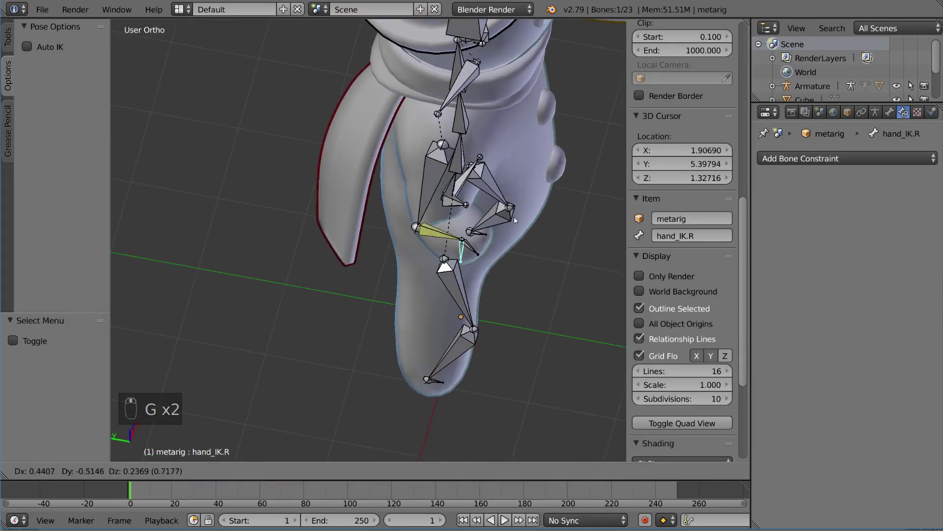
left_click(408, 199)
key("g")
mouse_move(409, 200)
middle_mouse_down()
mouse_move(383, 195)
mouse_move(474, 168)
mouse_move(450, 171)
mouse_move(465, 181)
mouse_move(442, 177)
middle_mouse_up()
left_click(364, 185)
Raise hand_IK.R vertically to about shoulder height and set its final position
key("g")
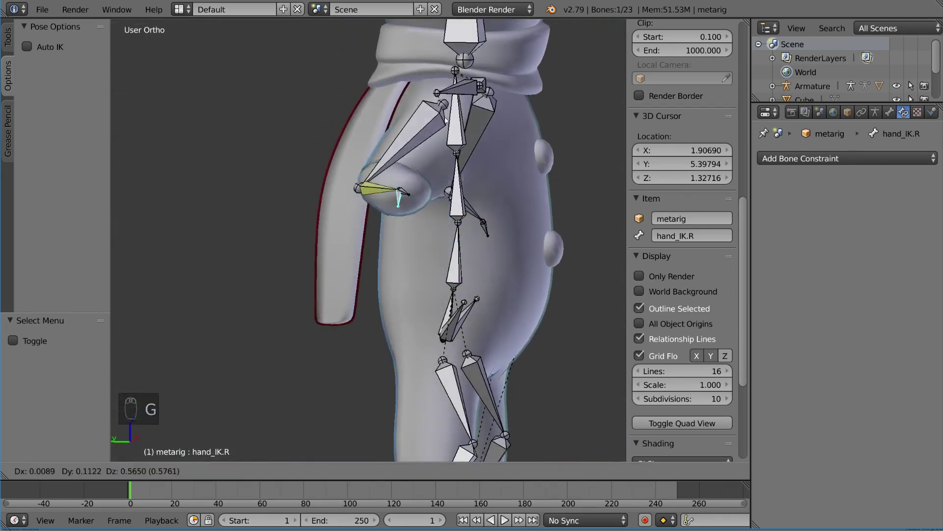
right_click(432, 57)
middle_click_drag(432, 57, 382, 90)
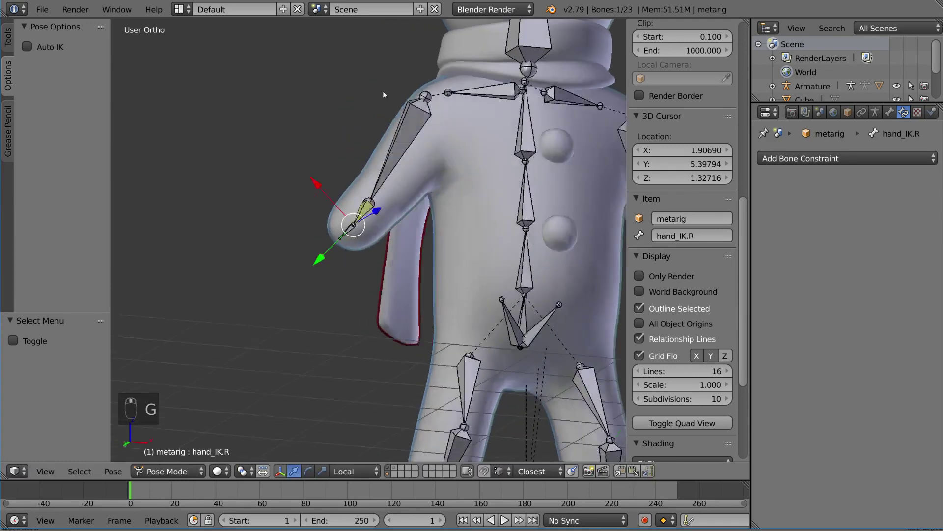
key("g")
key("z")
left_click(431, 49)
key("g")
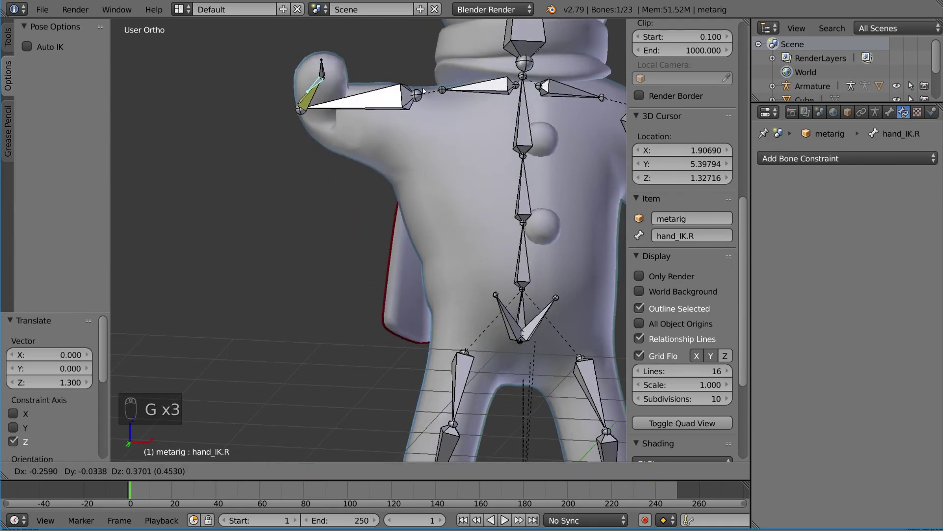
left_click(383, 115)
middle_click_drag(382, 116, 465, 132)
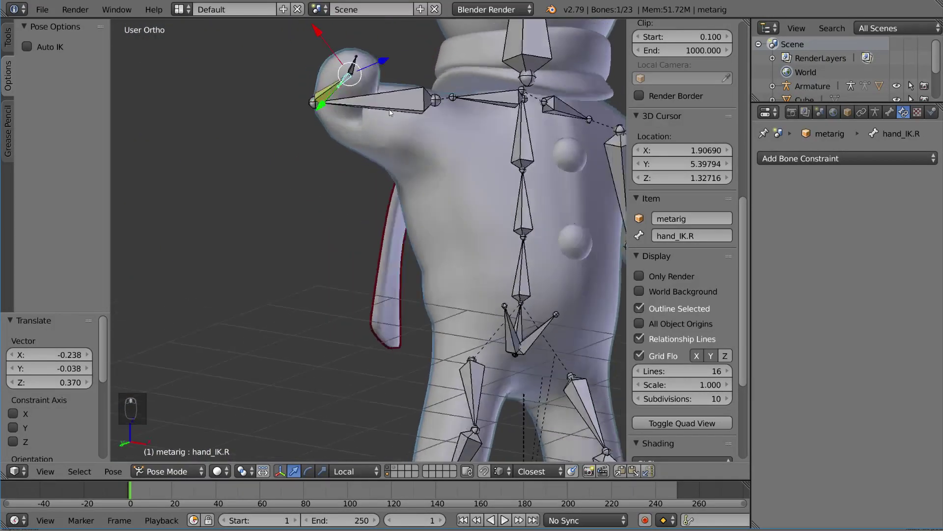
mouse_move(466, 132)
middle_mouse_down()
mouse_move(424, 95)
mouse_move(365, 152)
mouse_move(895, 160)
middle_mouse_up()
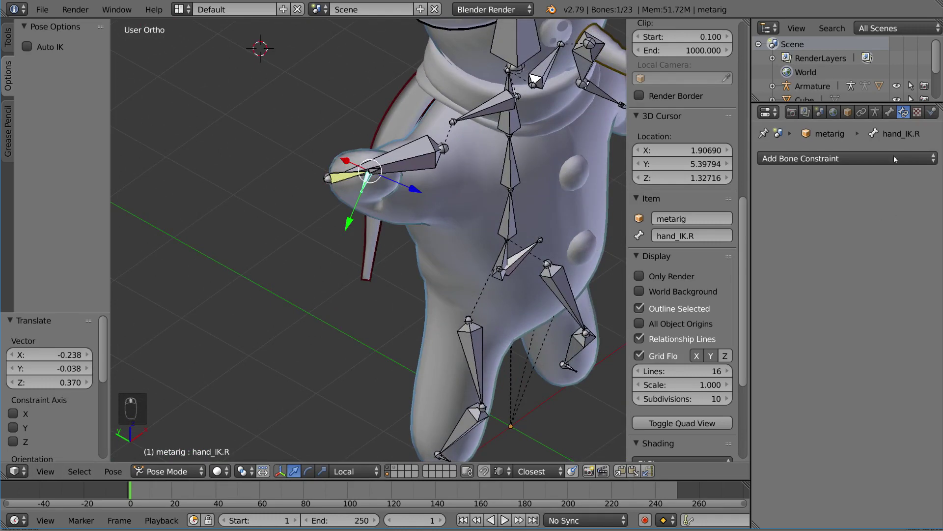
Turn off X-Ray in the armature's Display settings
left_click(877, 112)
left_click(853, 347)
mouse_move(428, 222)
middle_mouse_down()
mouse_move(505, 189)
mouse_move(360, 85)
middle_mouse_up()
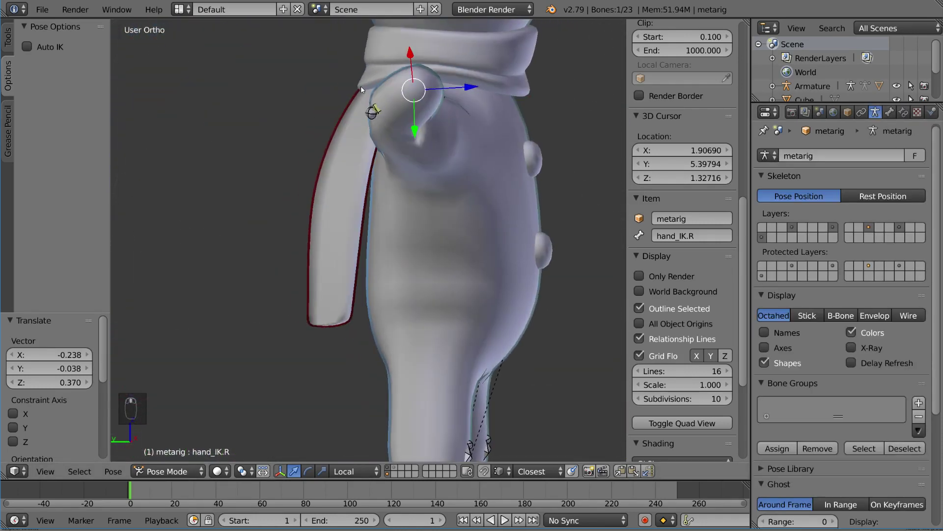
mouse_move(352, 130)
middle_mouse_down()
mouse_move(463, 165)
mouse_move(391, 172)
mouse_move(323, 162)
middle_mouse_up()
Test-move hand_IK.R, then select forearm.R, the body mesh and upper_arm.R in turn
key("g")
right_click(410, 148)
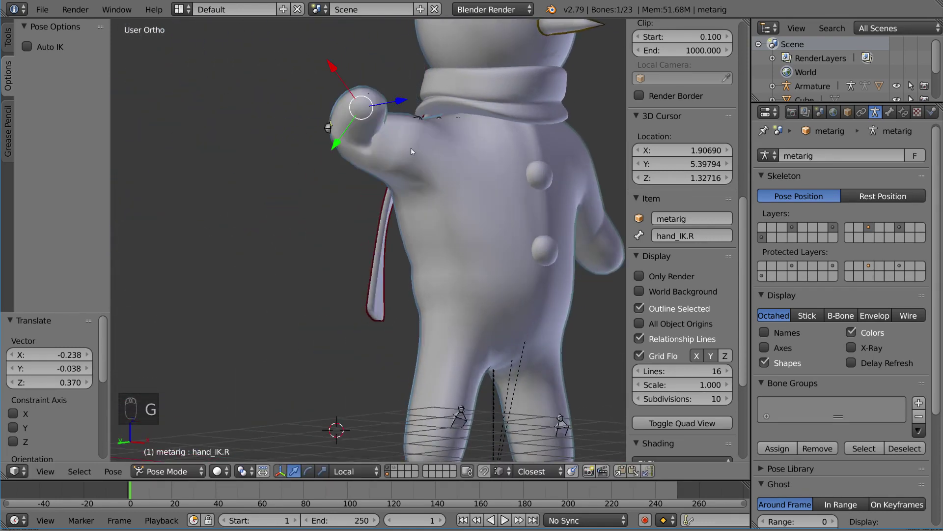
middle_click_drag(411, 147, 448, 171)
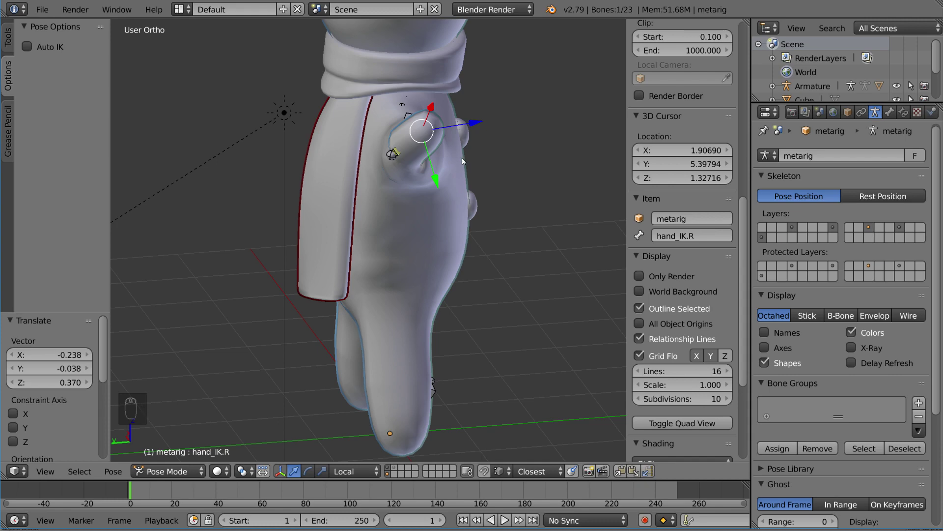
right_click(448, 167)
middle_click_drag(447, 167, 366, 150)
right_click(386, 160)
right_click(391, 152)
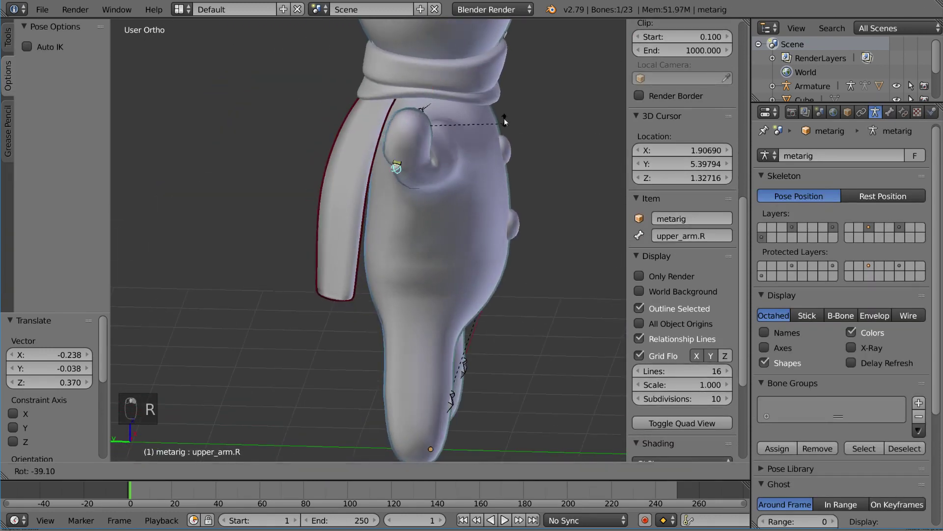
left_click(506, 161)
Test-rotate the arm and move hand_IK.R, cancelling both to keep the pose
key("r")
key("r")
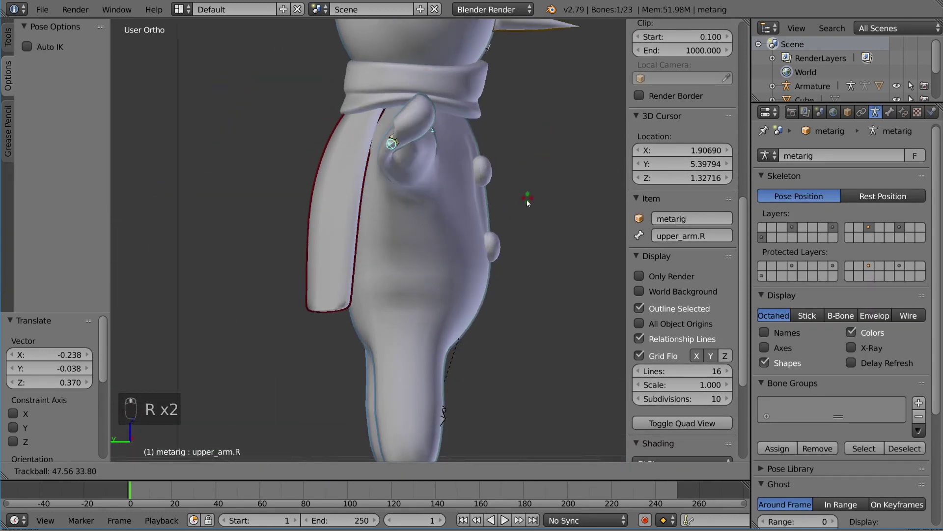
key("Escape")
mouse_move(486, 147)
middle_mouse_down()
mouse_move(375, 133)
mouse_move(413, 126)
middle_mouse_up()
right_click(385, 142)
key("g")
key("z")
key("z")
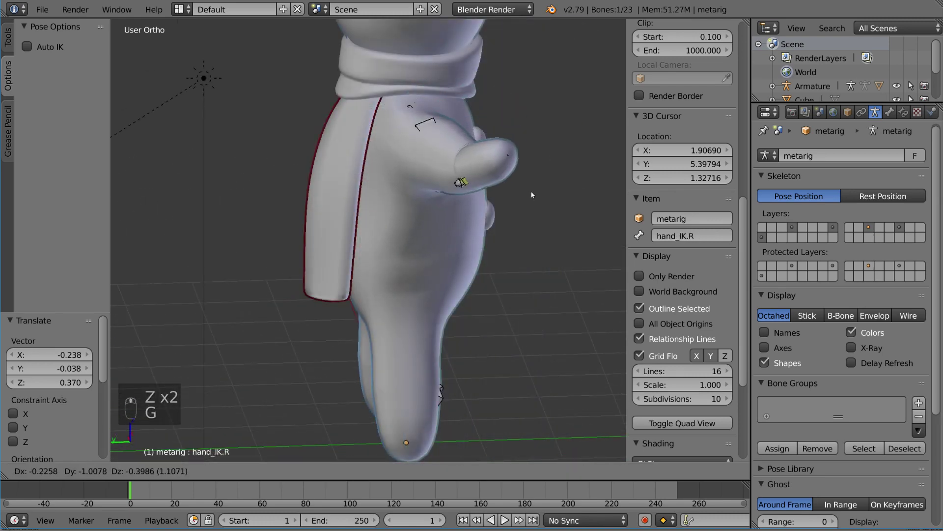
right_click(456, 156)
middle_click_drag(457, 156, 390, 159)
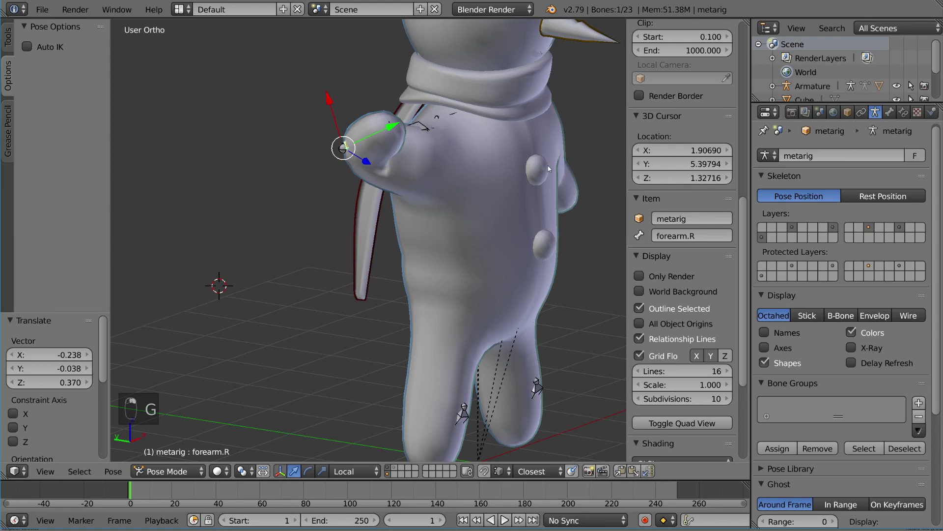
View forearm.R's IK constraint, which targets hand_IK.R with no pole target
left_click(903, 112)
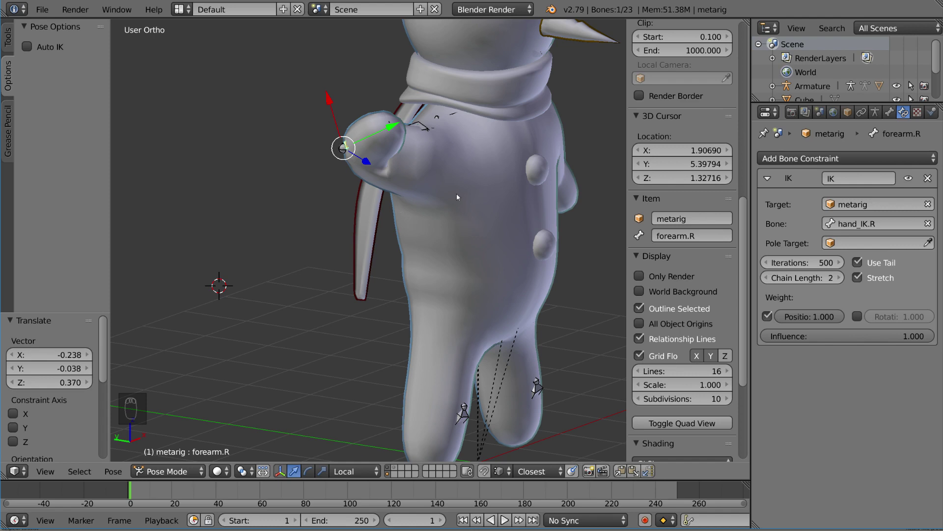
mouse_move(457, 193)
middle_mouse_down()
mouse_move(516, 197)
mouse_move(437, 184)
middle_mouse_up()
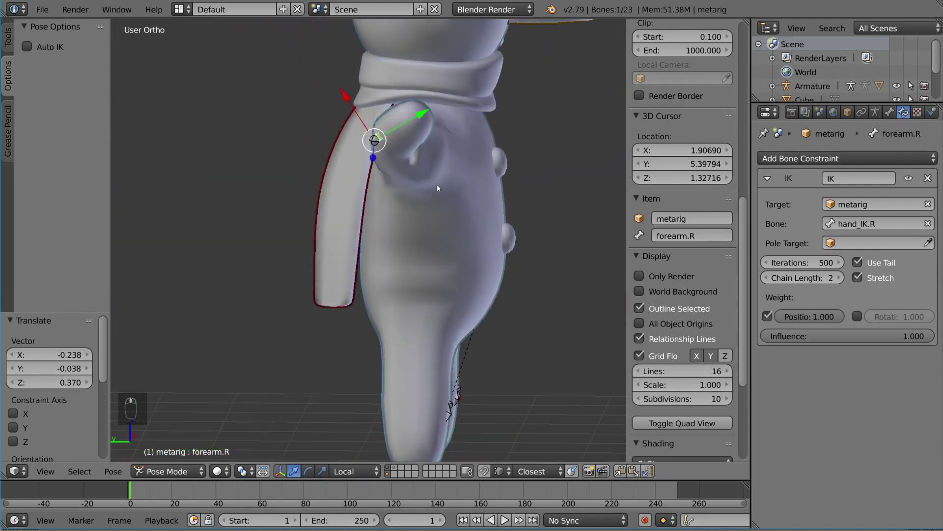
In Edit Mode with wireframe shading, duplicate the hand_IK.R bone
key("Tab")
key("z")
key("a")
key("a")
key("a")
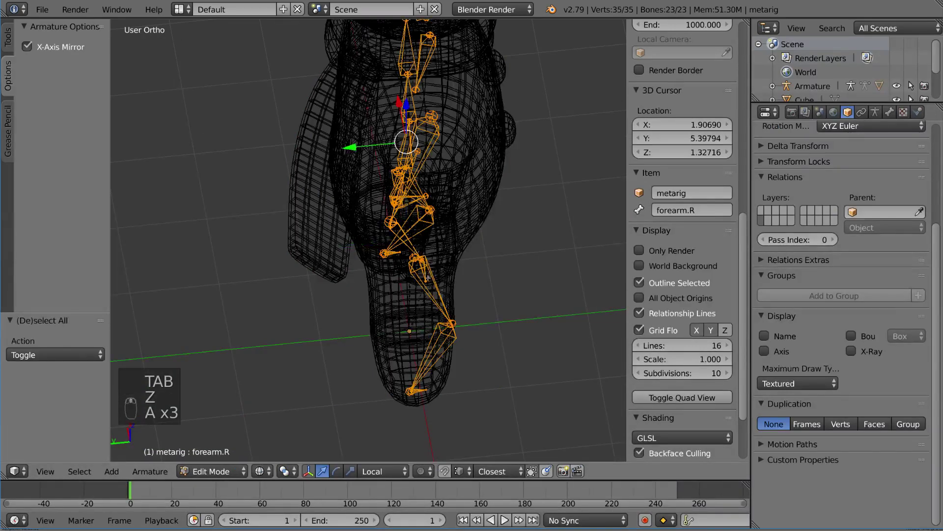
mouse_move(428, 279)
middle_mouse_down()
mouse_move(381, 271)
mouse_move(409, 288)
middle_mouse_up()
right_click(381, 270)
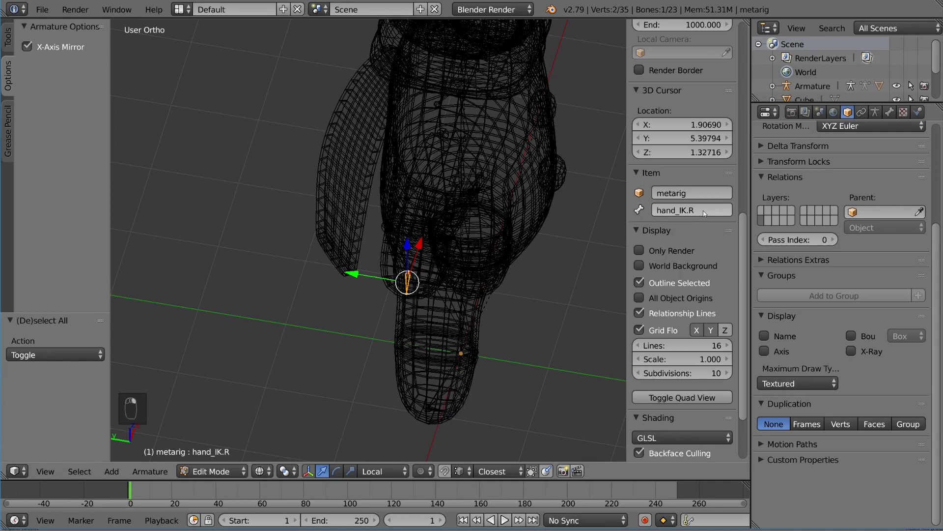
middle_click_drag(604, 229, 492, 248)
key("shift+d")
left_click(415, 242)
Move the duplicated bone away from the hand along X and up along Z
mouse_move(415, 243)
middle_mouse_down()
mouse_move(486, 243)
mouse_move(455, 204)
mouse_move(287, 204)
mouse_move(467, 253)
mouse_move(653, 206)
middle_mouse_up()
key("g")
key("x")
left_click(487, 244)
key("g")
key("z")
left_click(455, 177)
key("g")
key("x")
left_click(282, 204)
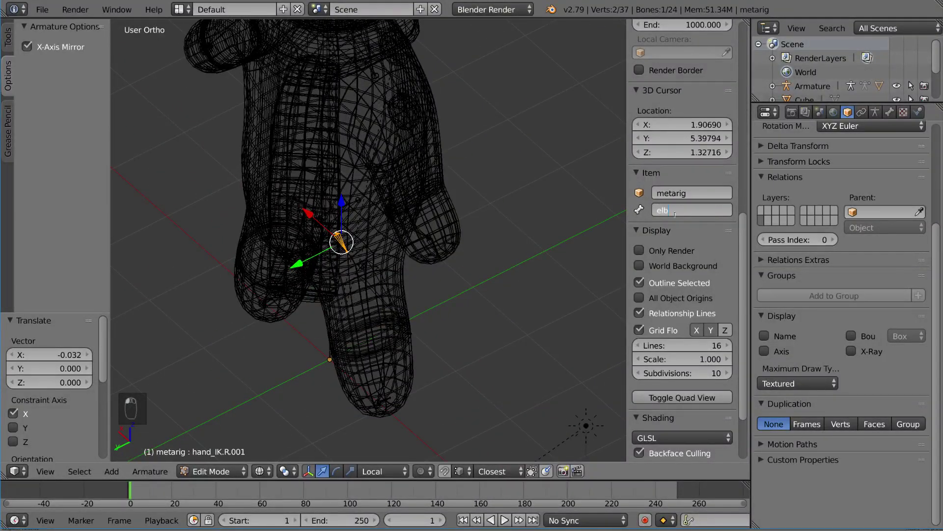
type("ow.R")
Name the new bone elbow.R and return to Pose Mode
key("Return")
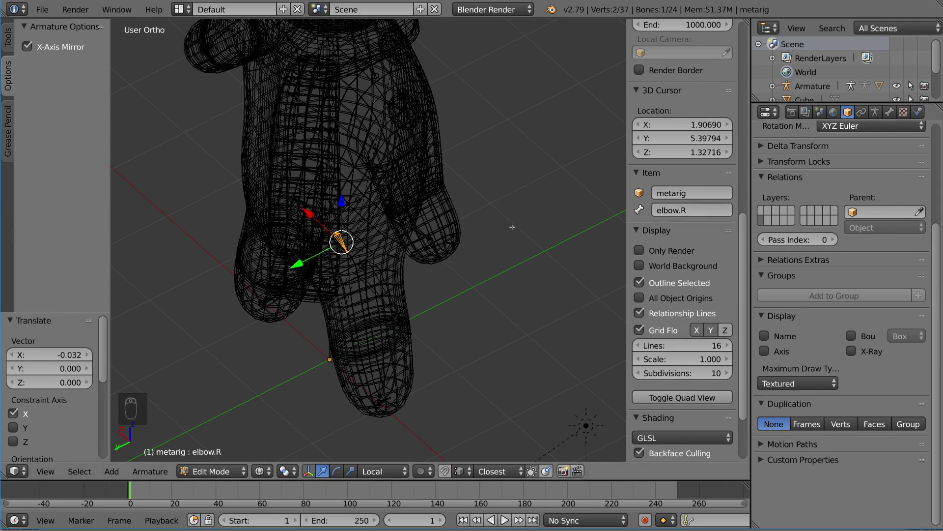
middle_click_drag(513, 227, 435, 227)
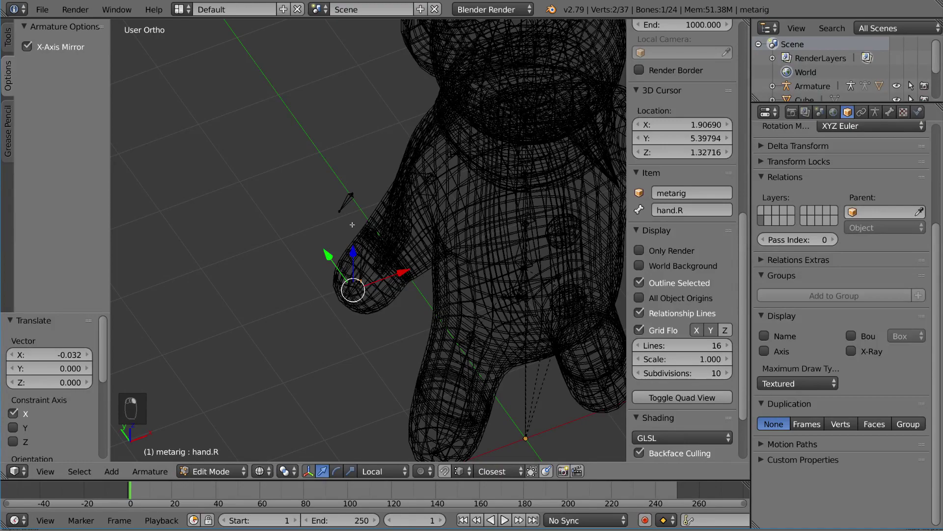
key("Tab")
mouse_move(352, 228)
middle_mouse_down()
mouse_move(447, 203)
mouse_move(447, 230)
mouse_move(427, 240)
mouse_move(276, 195)
mouse_move(339, 196)
middle_mouse_up()
Clear hand_IK.R's pose location and rotation, dropping the arm back to rest
key("alt+g")
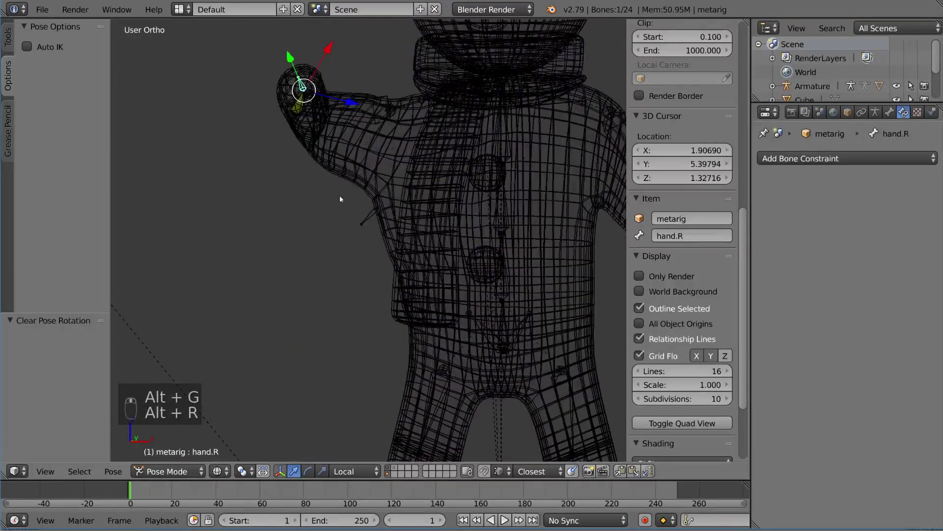
key("alt+g")
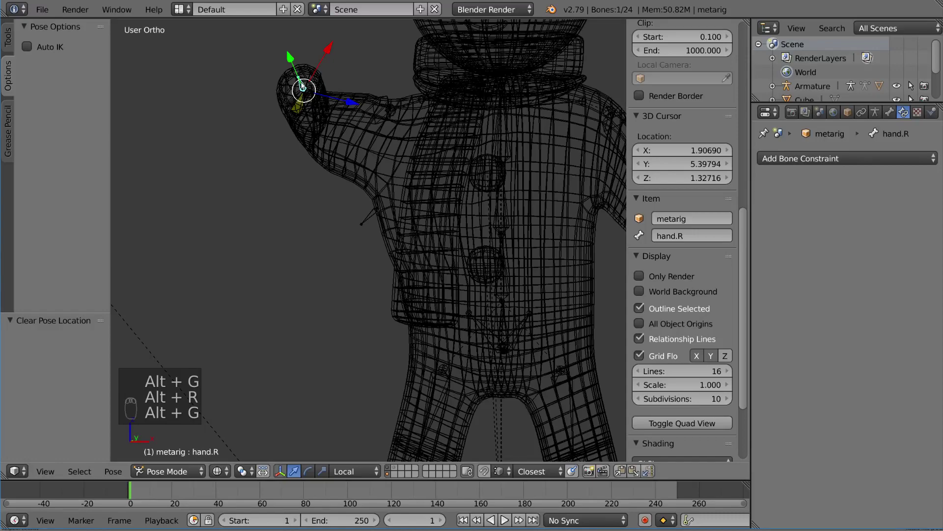
right_click(299, 99)
right_click(297, 103)
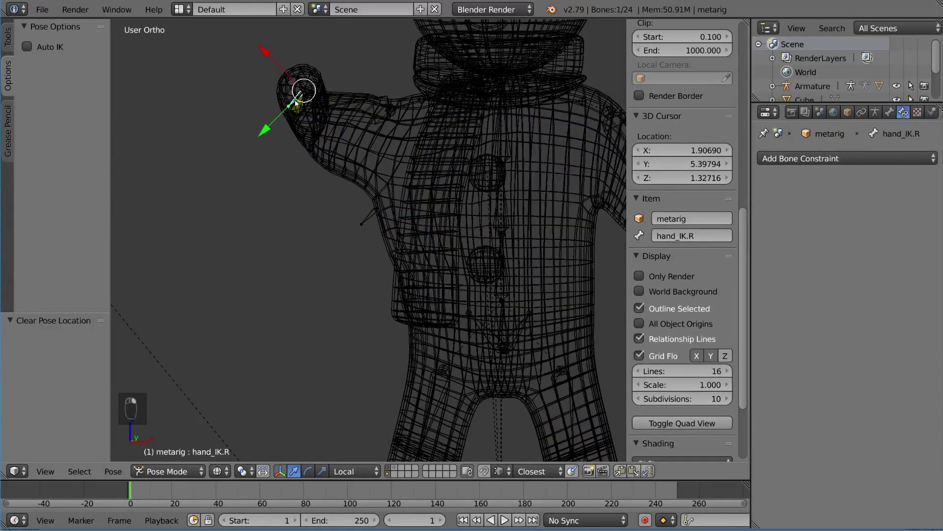
key("alt+r")
key("alt+g")
mouse_move(374, 185)
middle_mouse_down()
mouse_move(435, 228)
mouse_move(696, 168)
middle_mouse_up()
Switch to solid shading, enable armature X-Ray, and select forearm.R
key("alt+z")
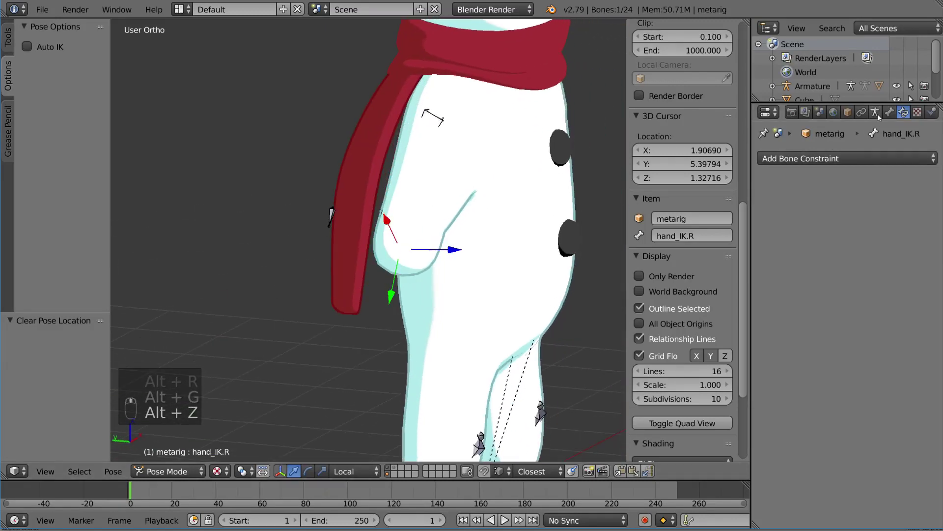
left_click(876, 112)
left_click(870, 351)
middle_click_drag(605, 273, 362, 257)
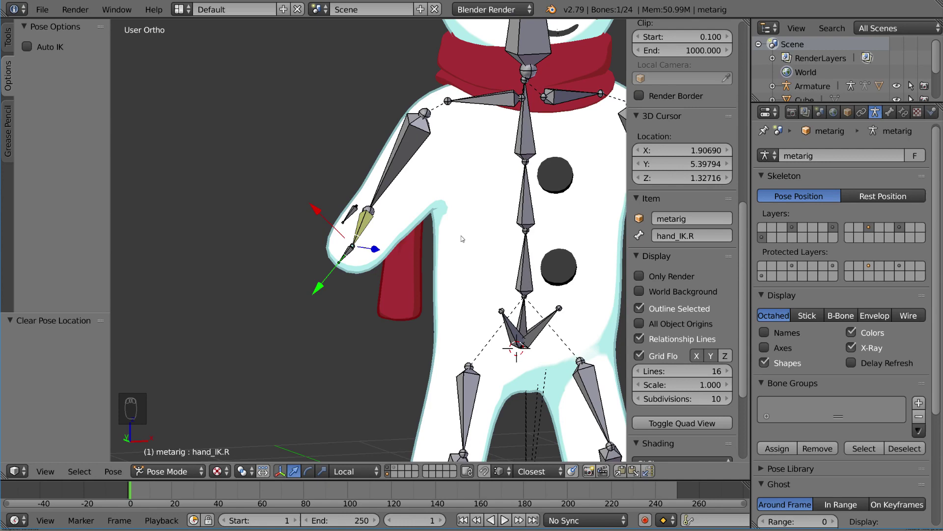
right_click(364, 228)
middle_click_drag(364, 229, 852, 156)
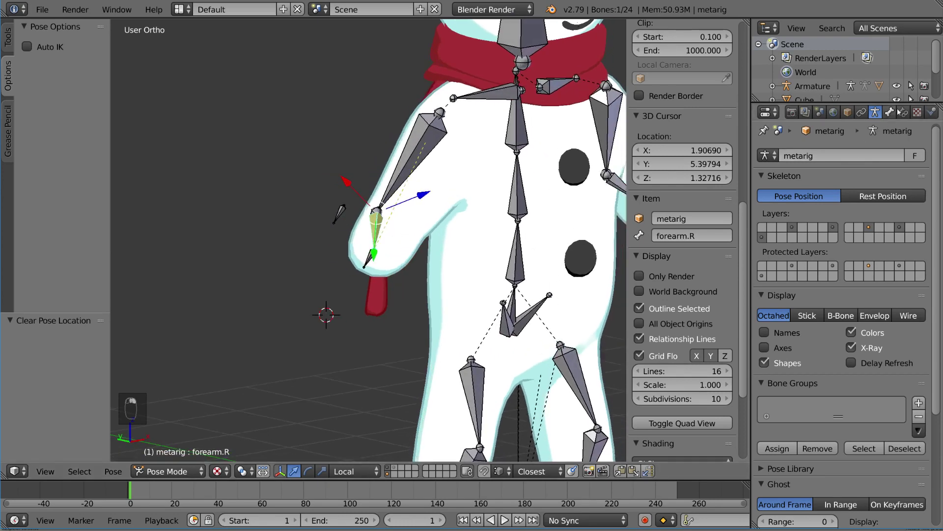
Set forearm.R's IK pole target to metarig, bone elbow.R
left_click(902, 112)
left_click(869, 244)
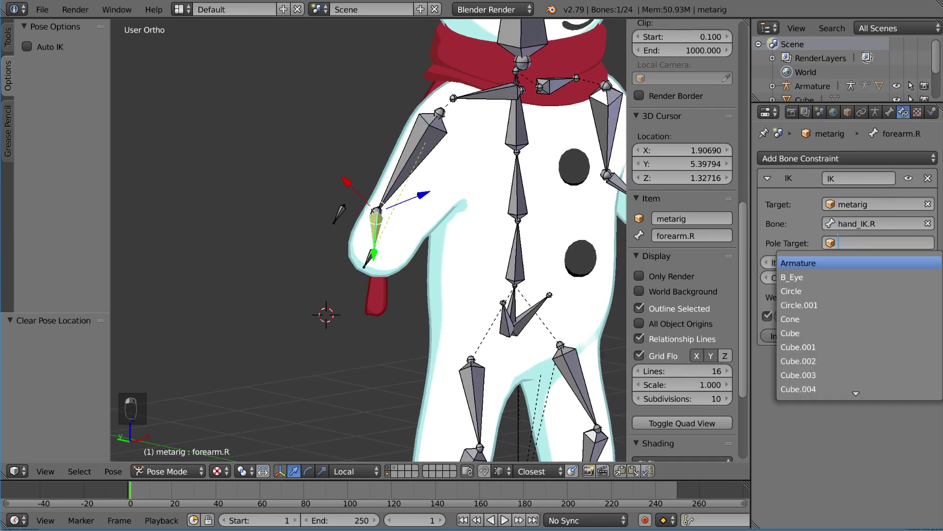
type("eta")
key("Return")
left_click(882, 261)
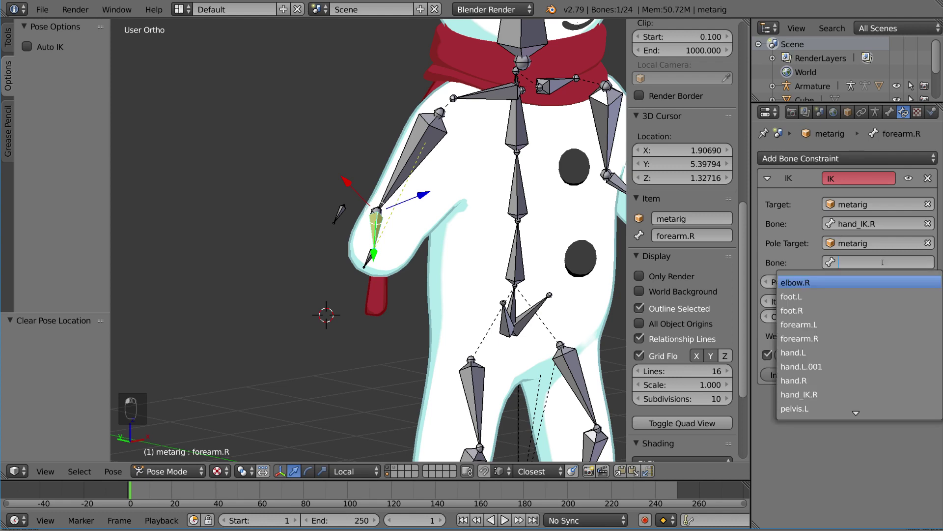
left_click(862, 284)
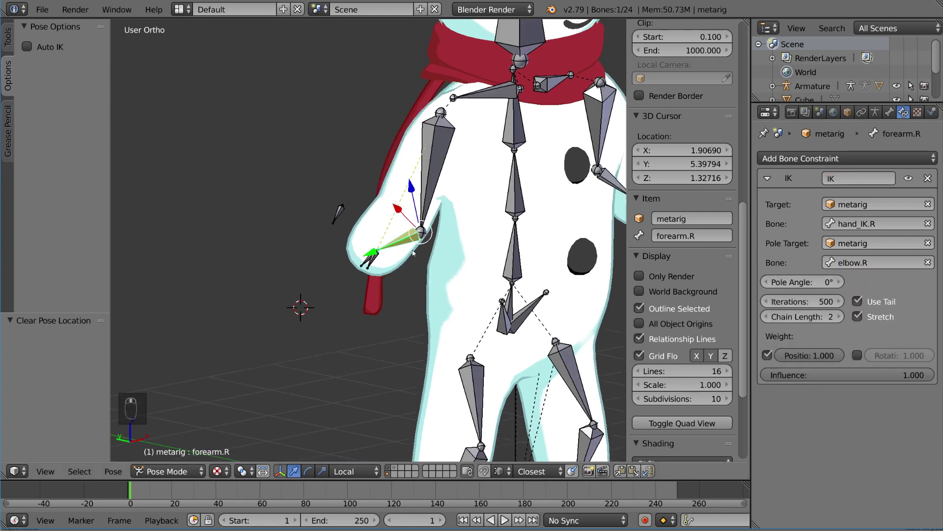
scroll(449, 270, "up", 5)
mouse_move(448, 270)
middle_mouse_down()
mouse_move(549, 215)
mouse_move(428, 240)
mouse_move(437, 196)
middle_mouse_up()
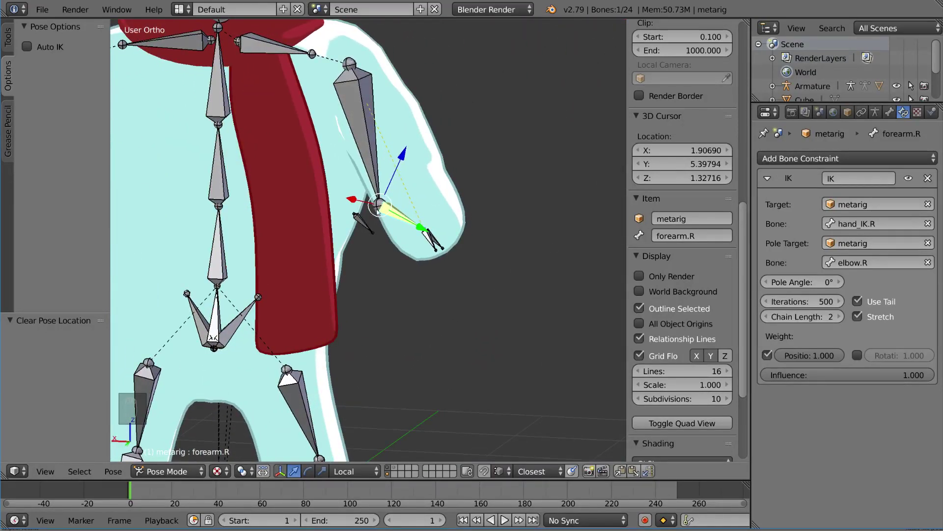
mouse_move(379, 212)
middle_mouse_down()
mouse_move(416, 227)
mouse_move(407, 229)
mouse_move(452, 220)
middle_mouse_up()
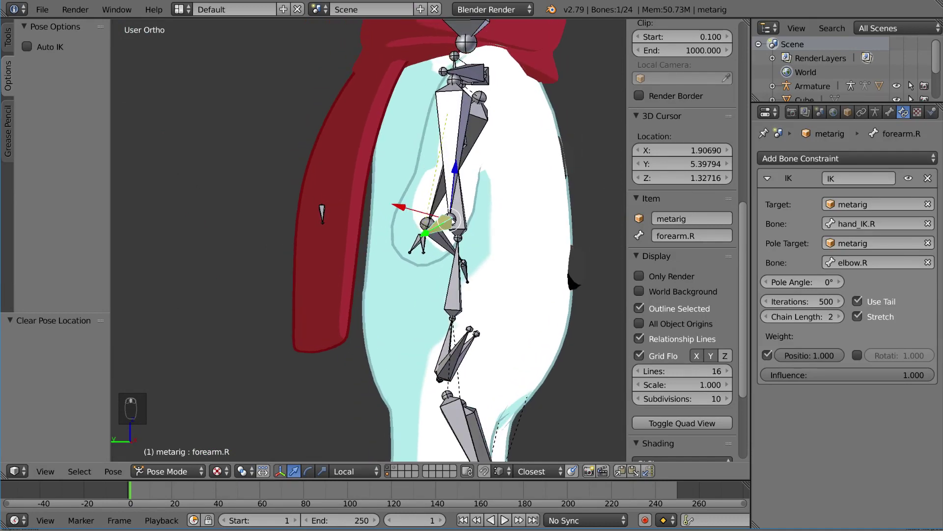
mouse_move(396, 232)
middle_mouse_down()
mouse_move(388, 240)
mouse_move(434, 243)
mouse_move(484, 273)
mouse_move(371, 239)
middle_mouse_up()
Reposition the elbow.R pole bone beside the right arm
right_click(322, 213)
key("g")
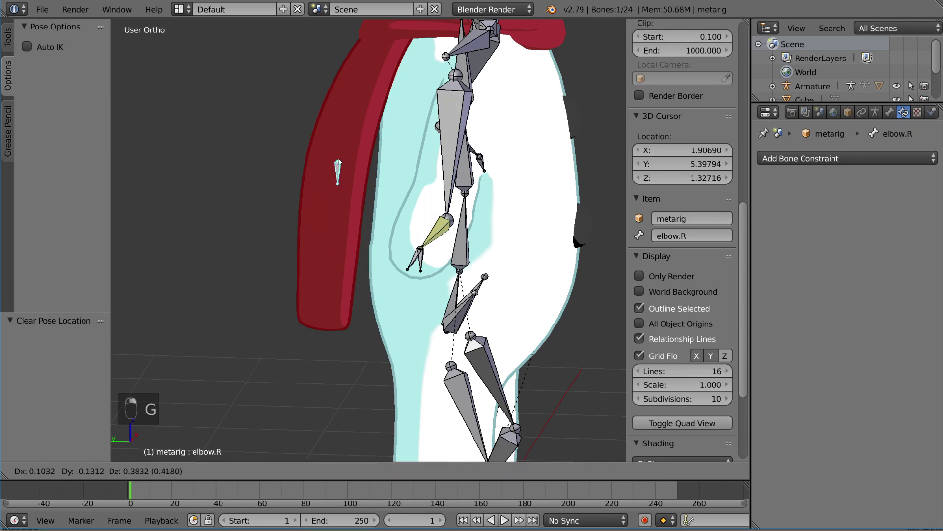
left_click(381, 168)
middle_click_drag(382, 168, 442, 221)
key("g")
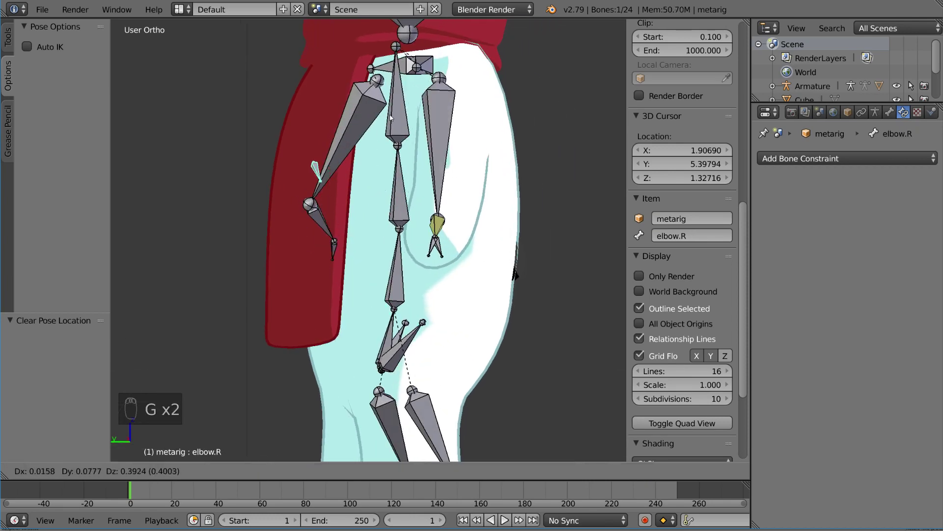
left_click(416, 189)
middle_click_drag(416, 189, 472, 273)
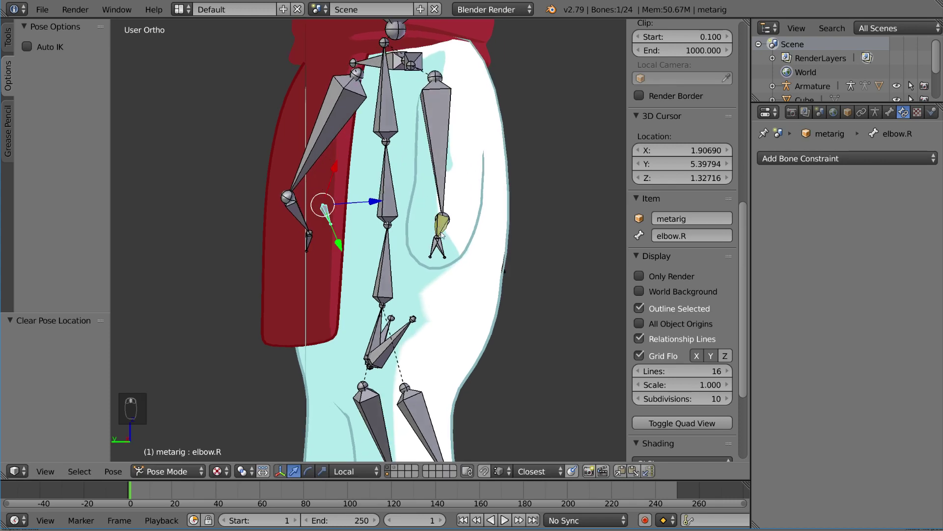
key("g")
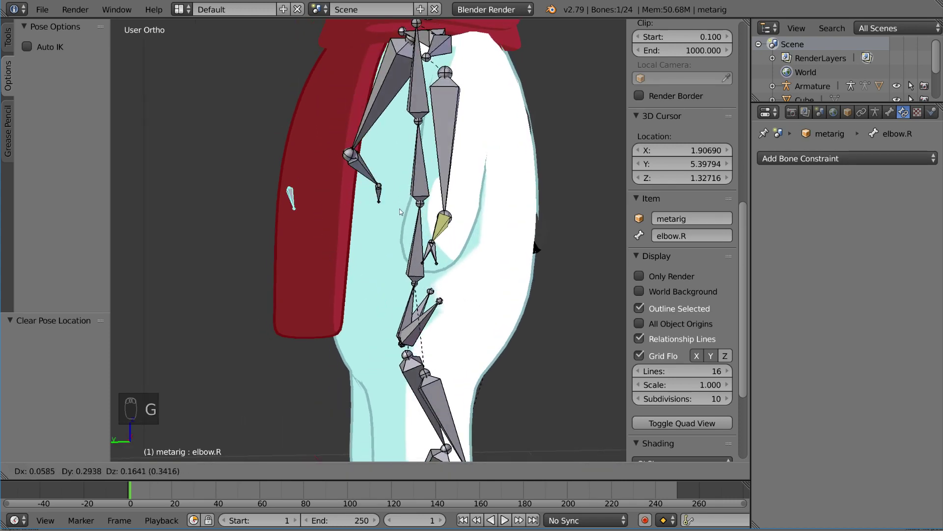
left_click(400, 209)
mouse_move(399, 209)
middle_mouse_down()
mouse_move(415, 264)
mouse_move(444, 232)
middle_mouse_up()
key("g")
left_click(415, 263)
Reselect forearm.R and drag the IK pole angle to swing the elbow
right_click(444, 232)
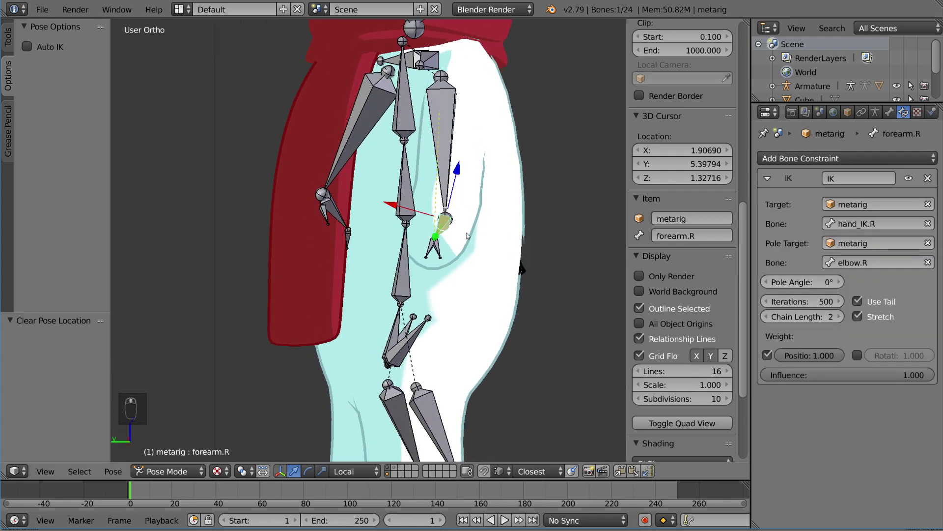
mouse_move(473, 219)
middle_mouse_down()
mouse_move(451, 212)
mouse_move(433, 224)
middle_mouse_up()
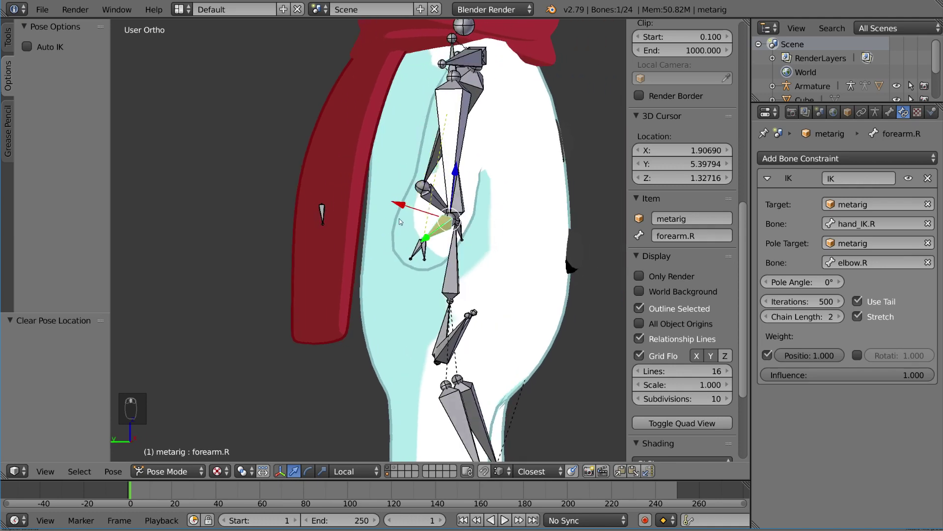
middle_click_drag(521, 227, 467, 230)
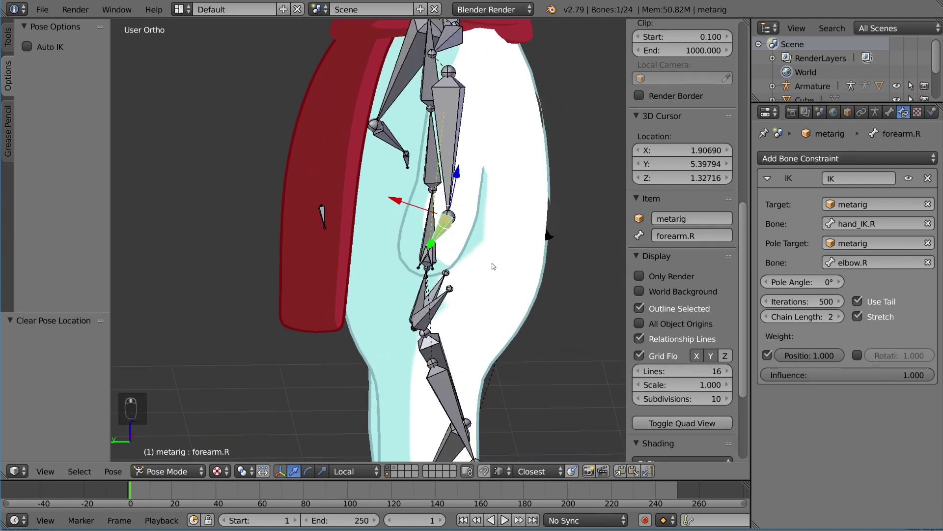
left_click_drag(802, 281, 746, 281)
middle_click_drag(487, 210, 423, 219)
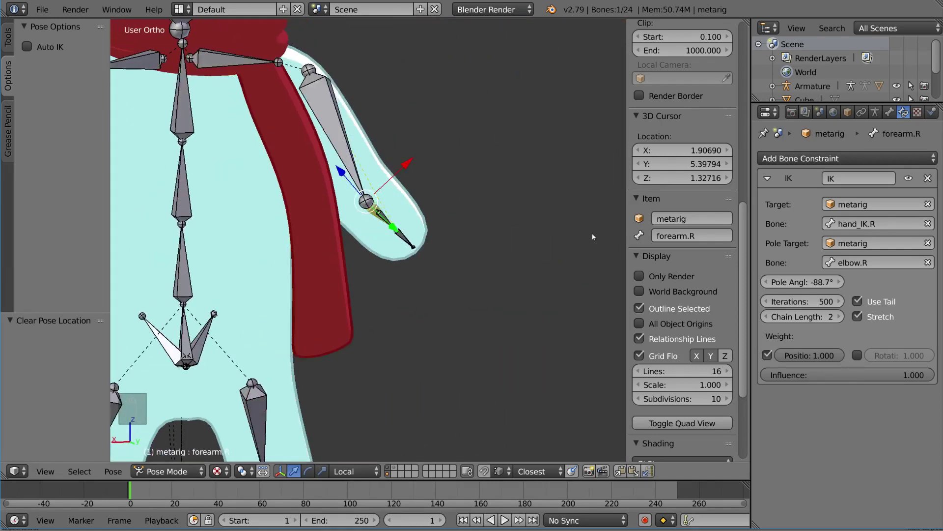
middle_click_drag(423, 219, 596, 234)
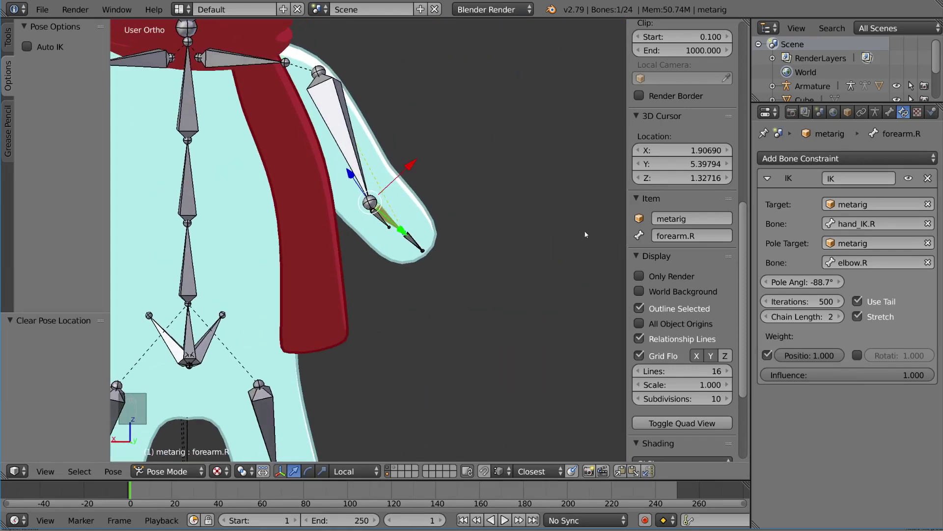
Enter an exact IK pole angle of -90°
left_click_drag(804, 282, 815, 283)
left_click(814, 284)
type("-9")
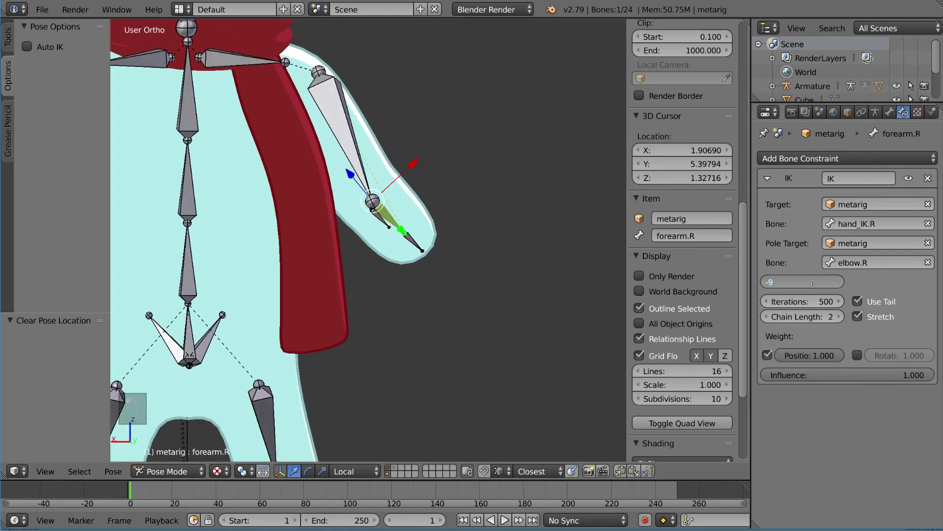
type("0")
key("Return")
mouse_move(604, 265)
middle_mouse_down()
mouse_move(414, 246)
mouse_move(535, 266)
mouse_move(464, 247)
mouse_move(361, 258)
middle_mouse_up()
Select hand_IK.R and move it around to test how the arm follows
right_click(391, 250)
key("g")
key("g")
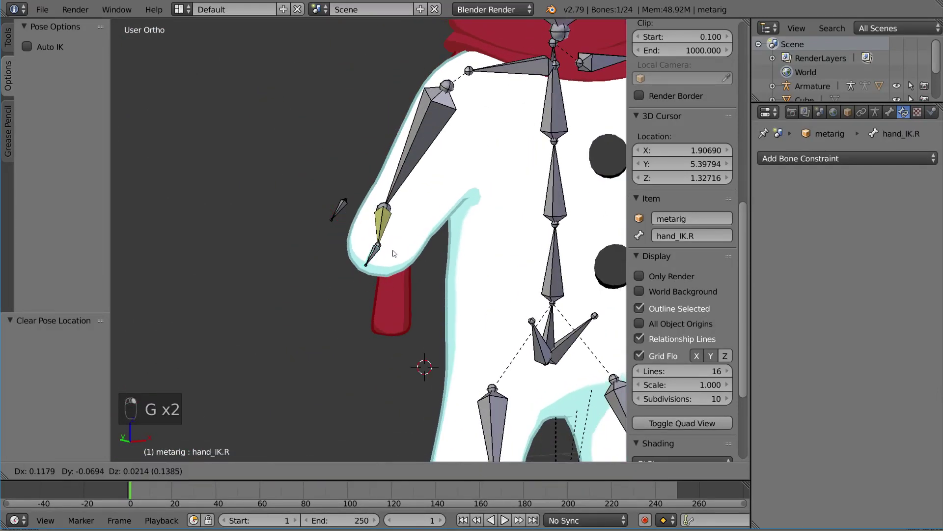
middle_click_drag(400, 204, 516, 185)
scroll(516, 184, "down", 3)
key("g")
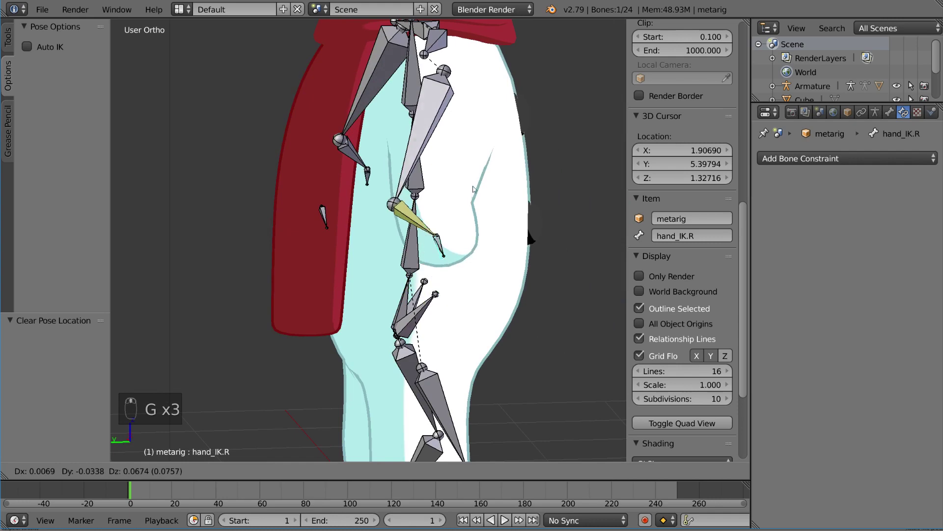
right_click(508, 170)
key("g")
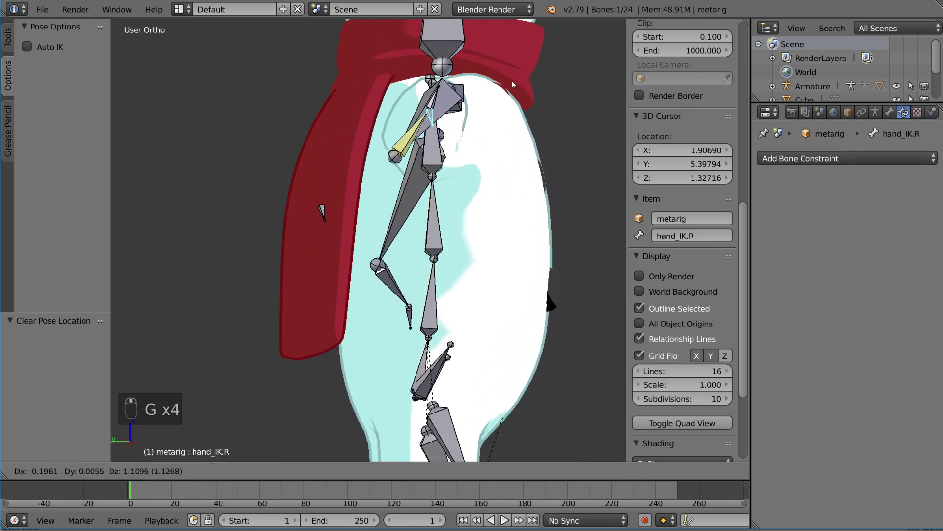
left_click(441, 170)
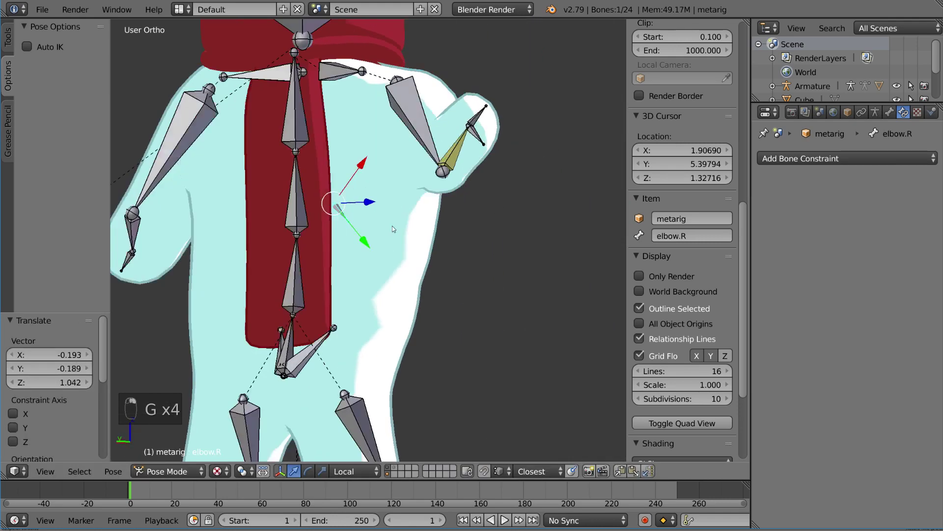
Reposition the elbow.R pole bone, then raise the hand_IK.R control
middle_click_drag(322, 214, 478, 214)
right_click(444, 217)
key("g")
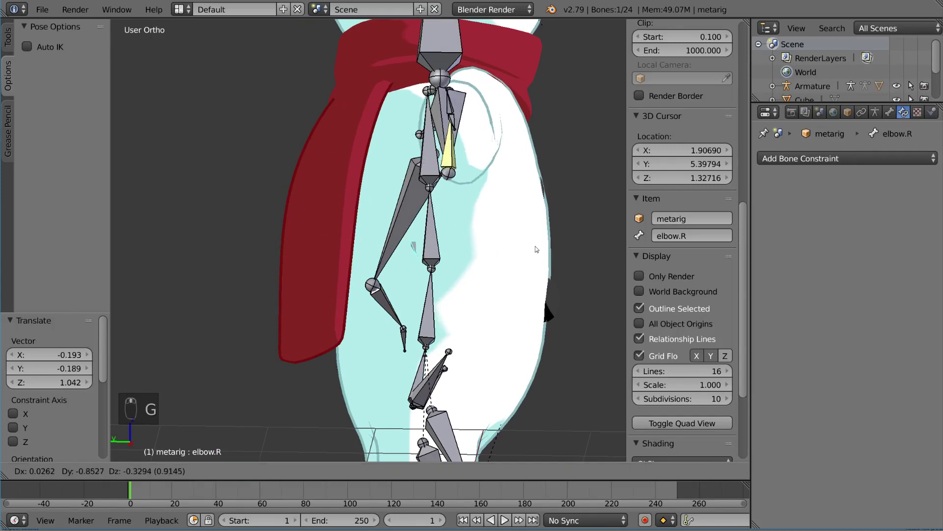
left_click(470, 137)
middle_click_drag(471, 137, 508, 122)
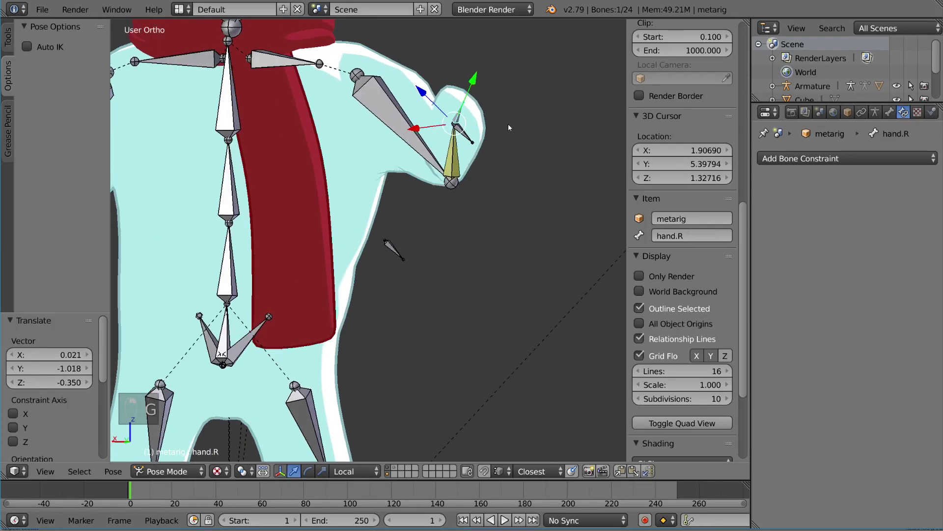
right_click(462, 136)
key("g")
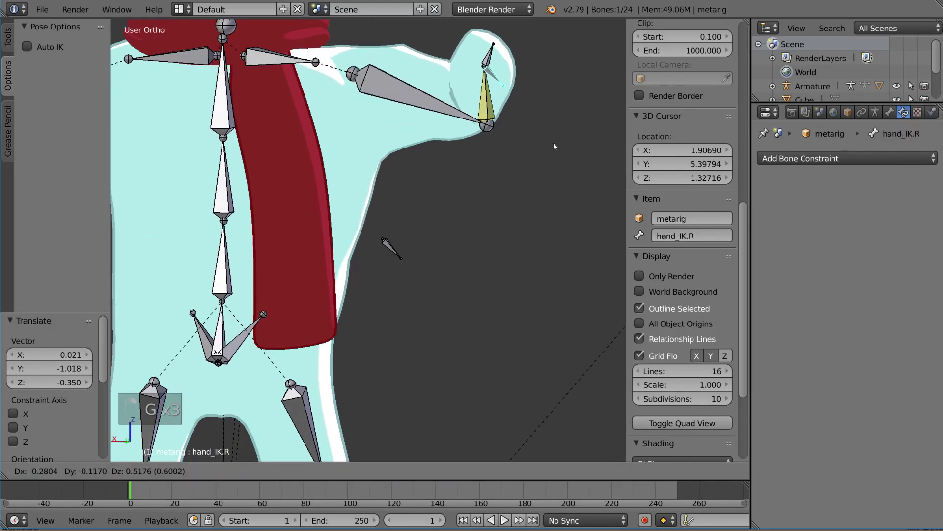
left_click(557, 139)
Make further test moves of the hand and elbow bones from front and side views
mouse_move(400, 253)
middle_mouse_down()
mouse_move(333, 237)
mouse_move(288, 254)
middle_mouse_up()
key("g")
left_click(352, 214)
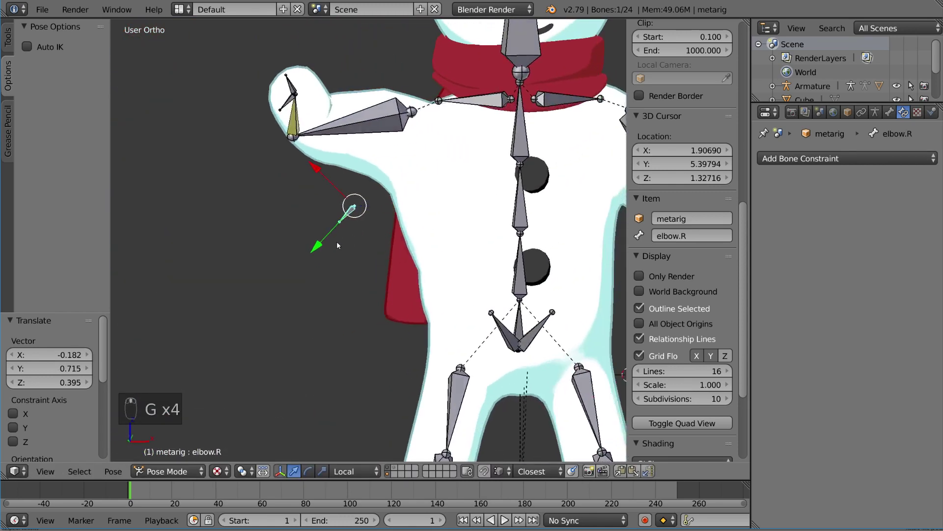
key("g")
left_click(237, 269)
middle_click_drag(236, 269, 317, 250)
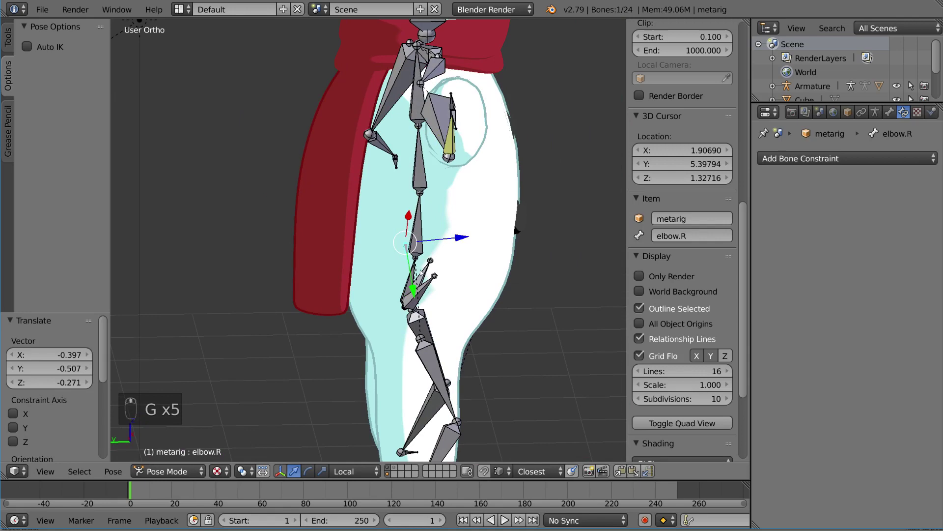
key("g")
left_click(367, 223)
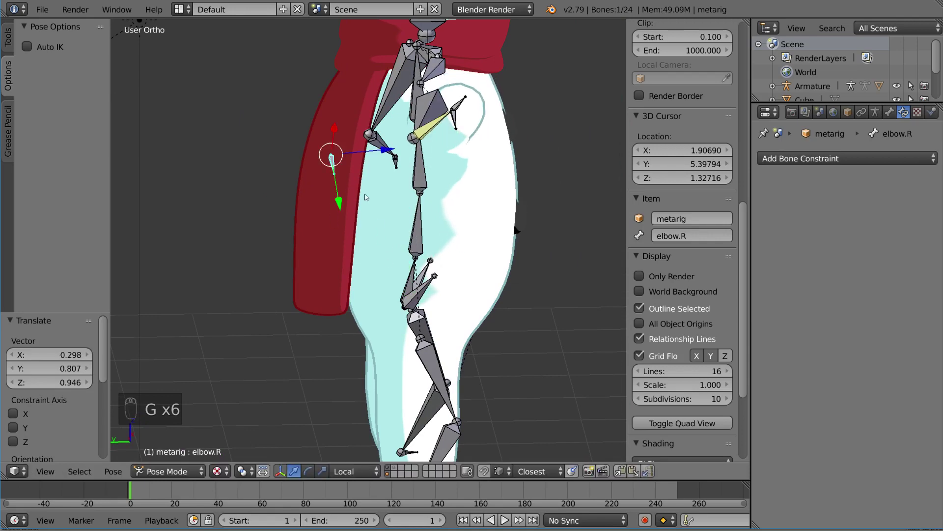
mouse_move(366, 223)
middle_mouse_down()
mouse_move(470, 238)
mouse_move(490, 160)
middle_mouse_up()
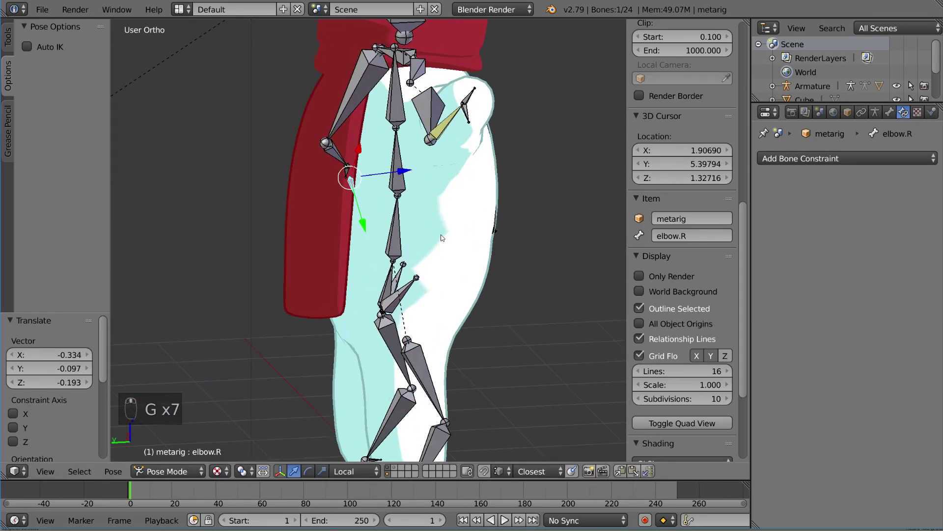
Clear hand_IK.R's location with Alt+G, returning it to its rest position
key("alt+g")
right_click(467, 114)
key("alt+g")
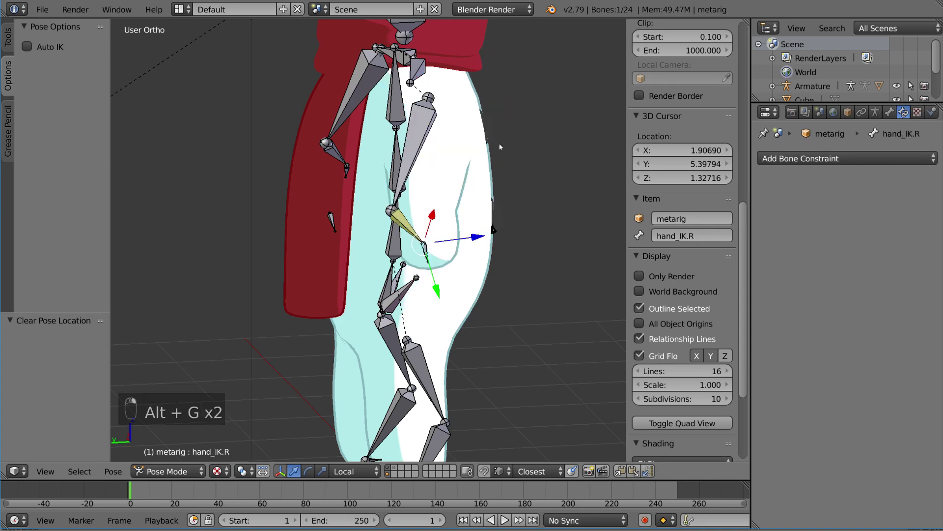
mouse_move(467, 114)
middle_mouse_down()
mouse_move(403, 234)
mouse_move(415, 238)
middle_mouse_up()
In Edit Mode, set elbow.R's bone Parent to hand_IK.R, then return to Pose Mode
key("Tab")
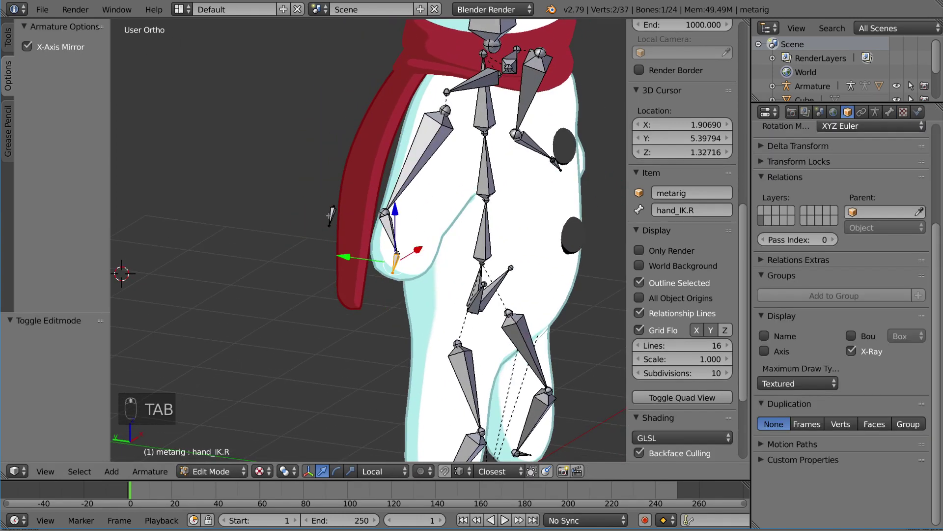
right_click(328, 215)
scroll(329, 216, "up", 5)
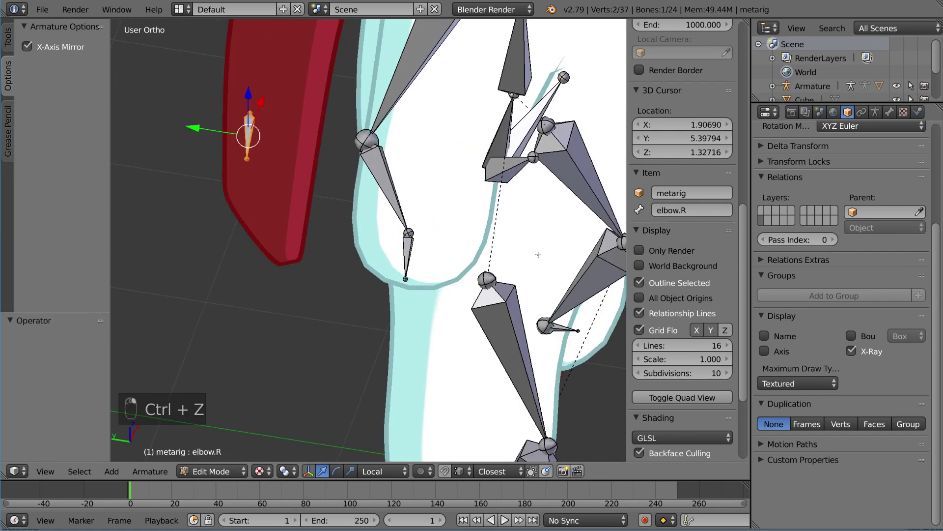
left_click(890, 112)
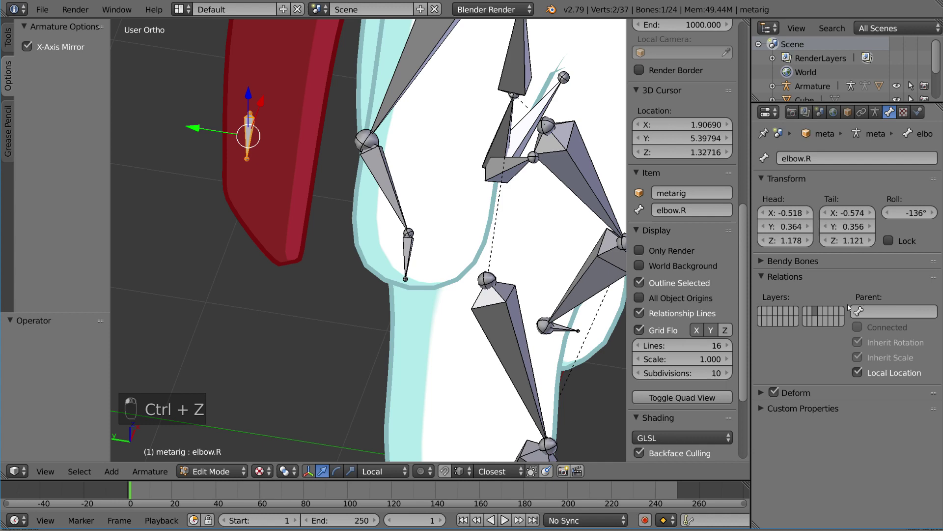
left_click(887, 315)
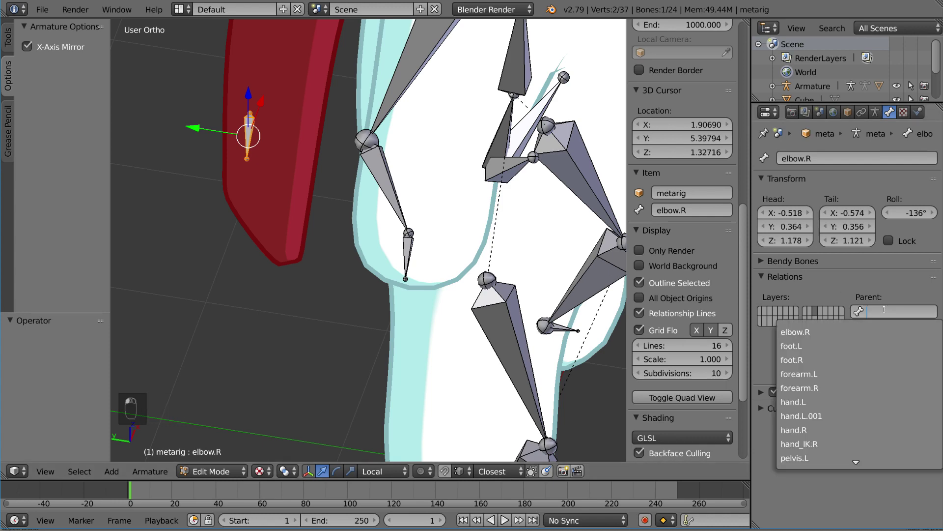
type("ik")
key("Return")
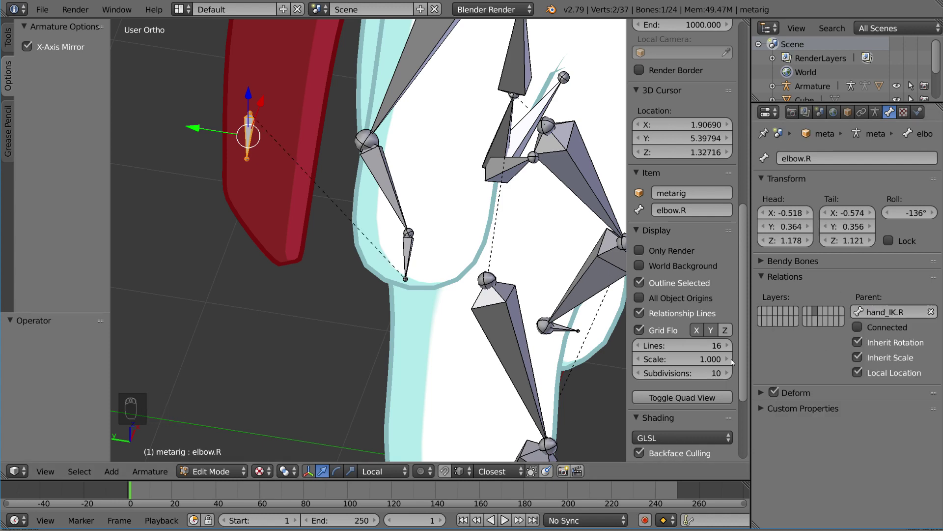
key("ctrl+Tab")
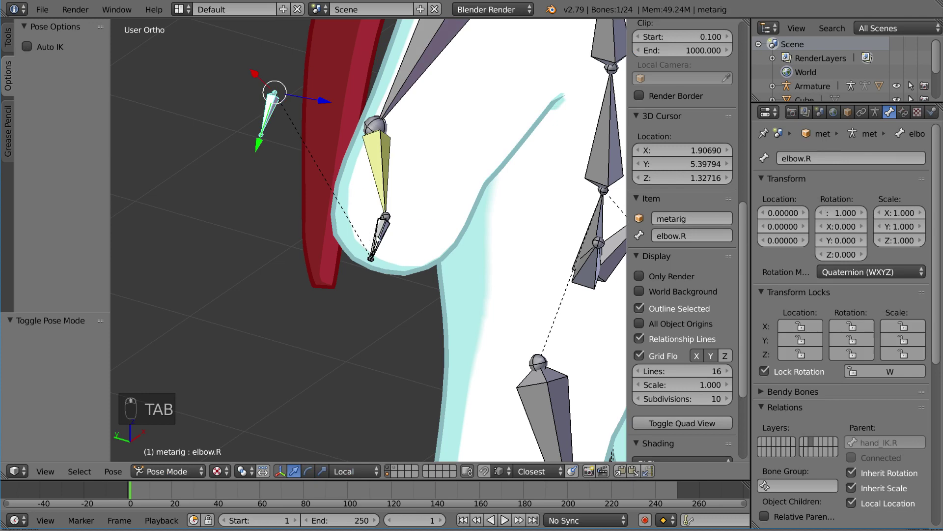
Select hand_IK.R, then move and rotate it to test the arm
right_click(381, 247)
middle_click_drag(433, 229, 455, 220)
key("g")
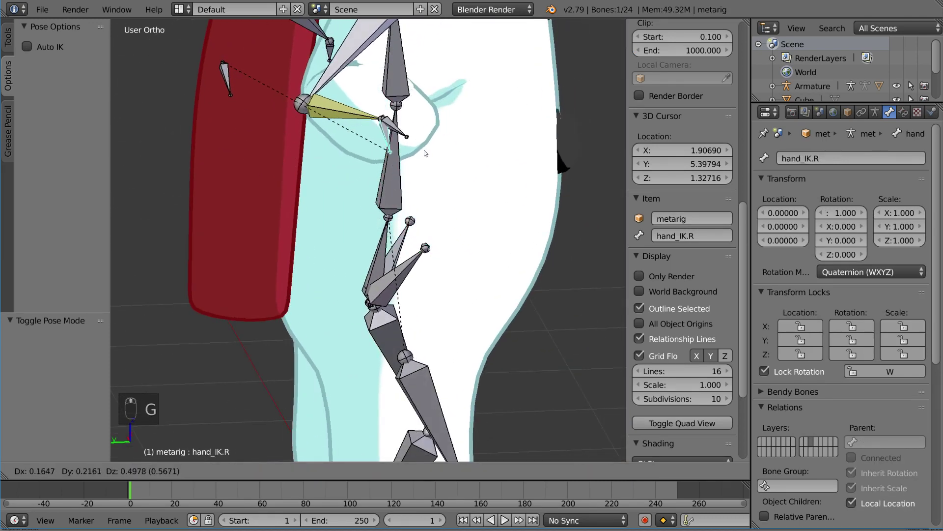
left_click(425, 152)
middle_click_drag(424, 152, 297, 165)
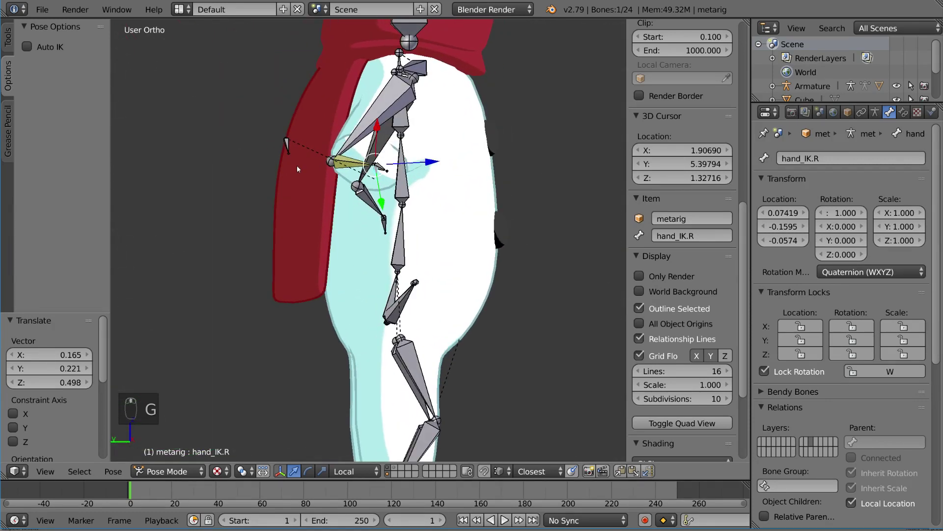
key("r")
left_click(444, 145)
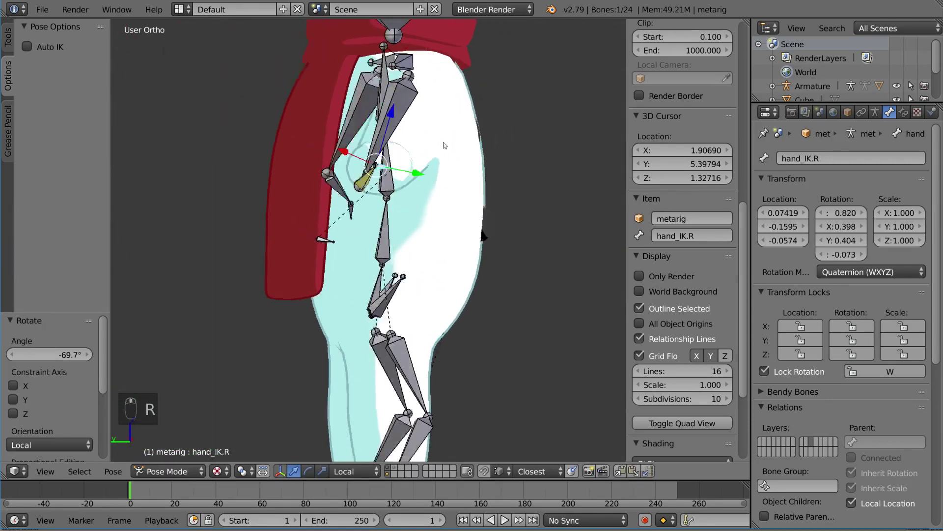
middle_click_drag(443, 146, 462, 155)
Keep moving and freely rotating hand_IK.R from different view angles
key("g")
left_click(509, 131)
middle_click_drag(509, 130, 458, 156)
key("r")
key("r")
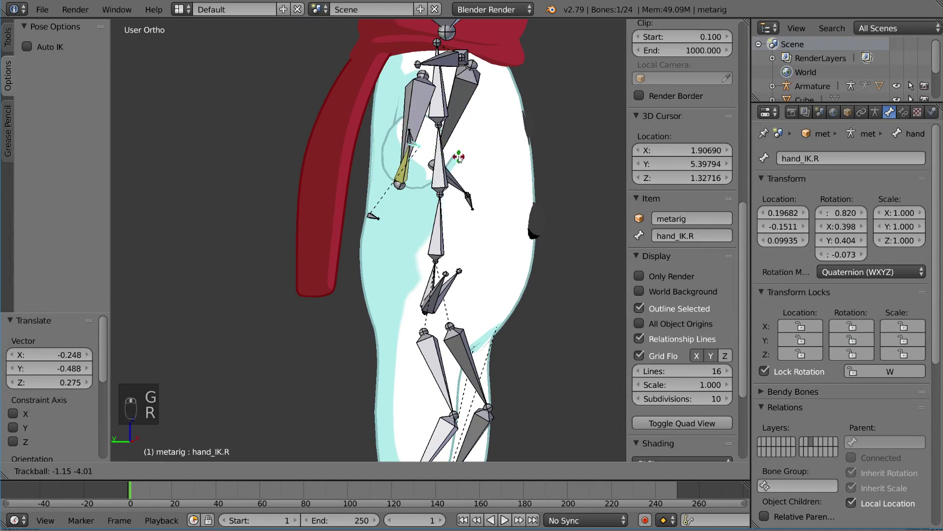
left_click(451, 146)
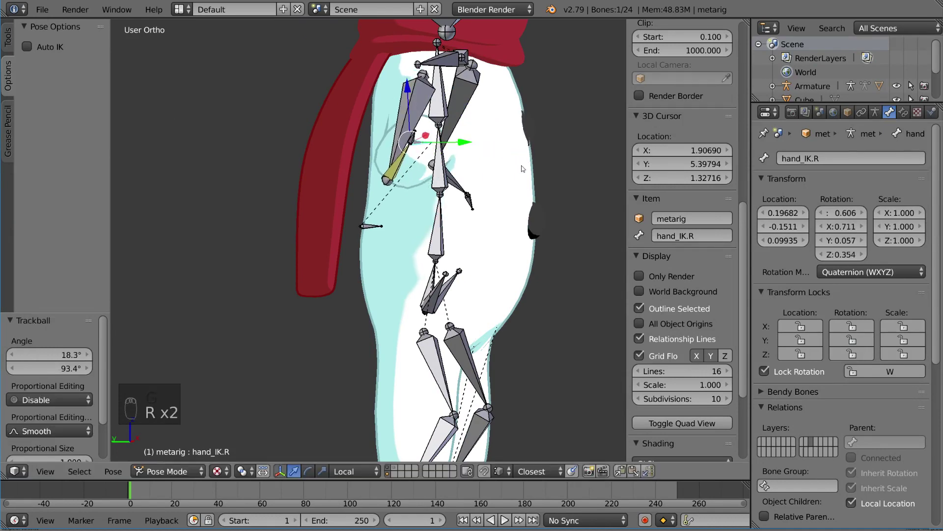
key("r")
left_click(479, 240)
mouse_move(479, 240)
middle_mouse_down()
mouse_move(388, 226)
mouse_move(500, 193)
mouse_move(552, 214)
mouse_move(393, 224)
mouse_move(480, 237)
mouse_move(404, 244)
mouse_move(384, 236)
middle_mouse_up()
key("g")
left_click(379, 196)
Make a final move and rotation, then clear hand_IK.R's rotation and location
key("g")
left_click(517, 191)
key("r")
key("r")
left_click(498, 206)
key("r")
left_click(530, 215)
key("alt+r")
key("alt+g")
scroll(403, 243, "down", 4)
scroll(384, 236, "up", 3)
scroll(369, 243, "down", 3)
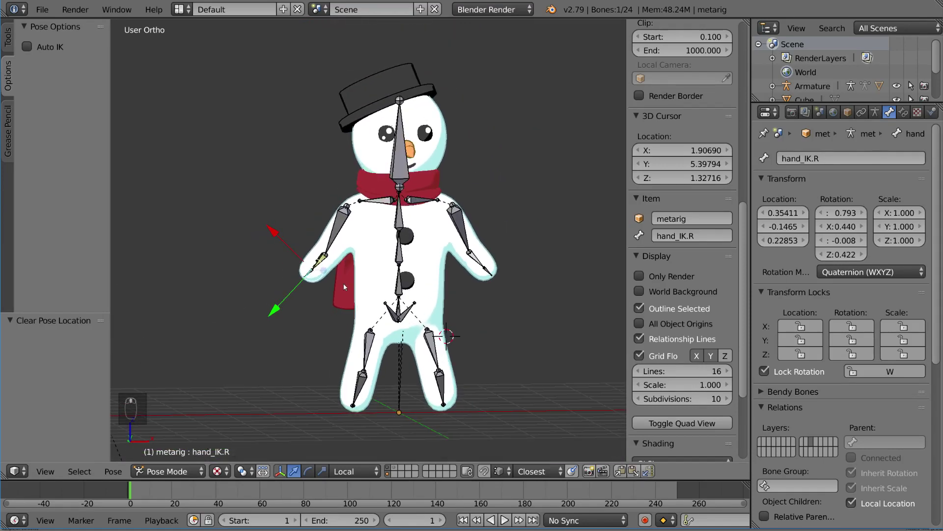
scroll(329, 257, "up", 4)
Select forearm.R and drag its IK constraint Influence down to 0 and back
right_click(326, 243)
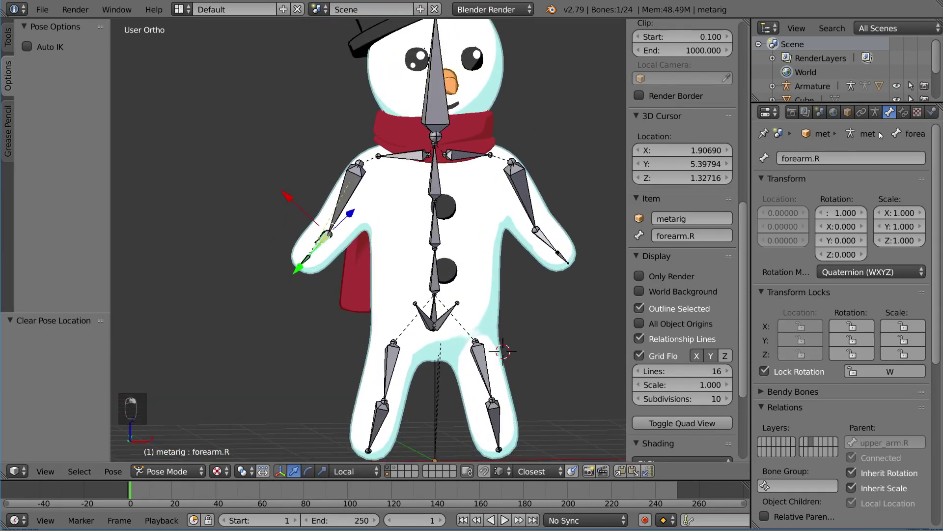
left_click(903, 112)
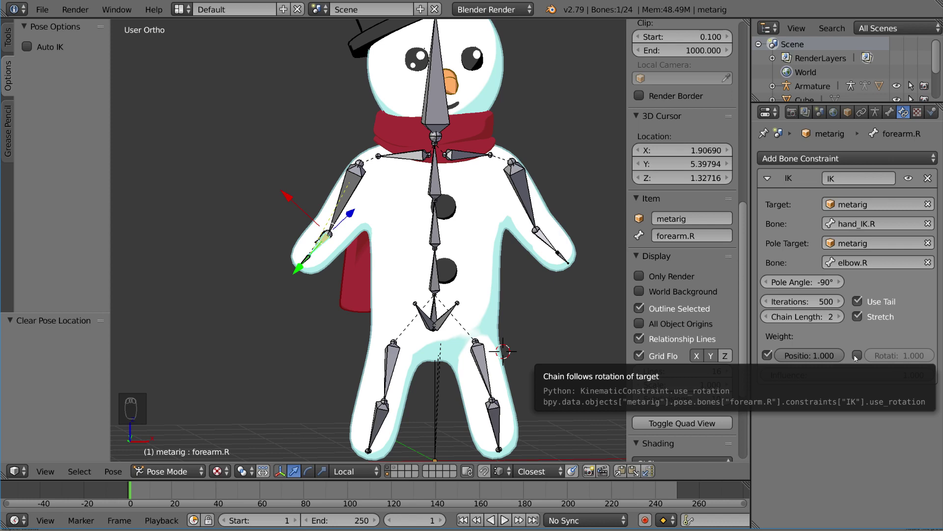
key("ctrl+shift+z")
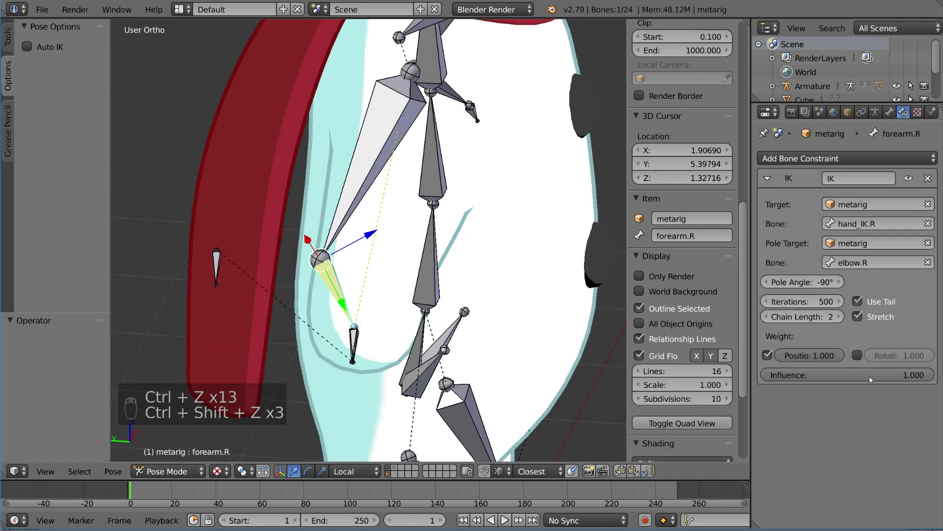
left_click_drag(871, 380, 764, 376)
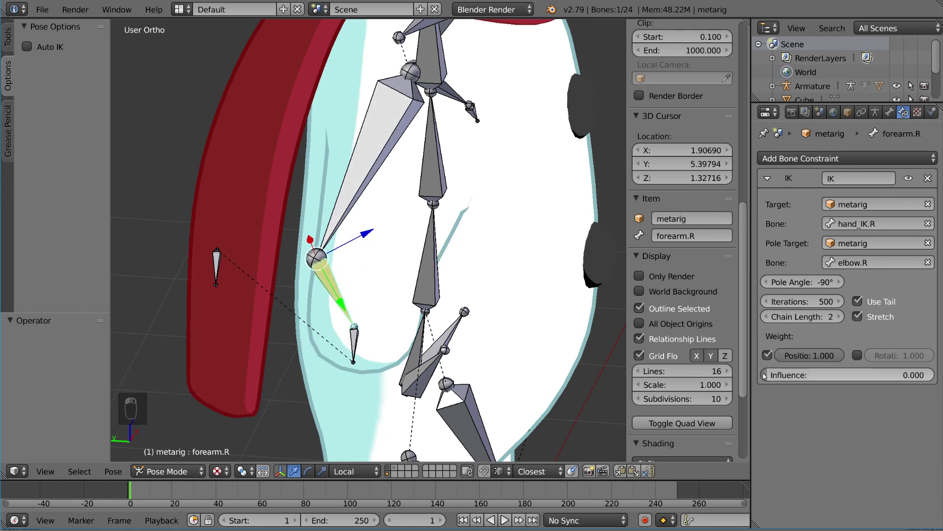
scroll(516, 283, "down", 5)
mouse_move(815, 376)
left_mouse_down()
mouse_move(933, 376)
mouse_move(766, 376)
left_mouse_up()
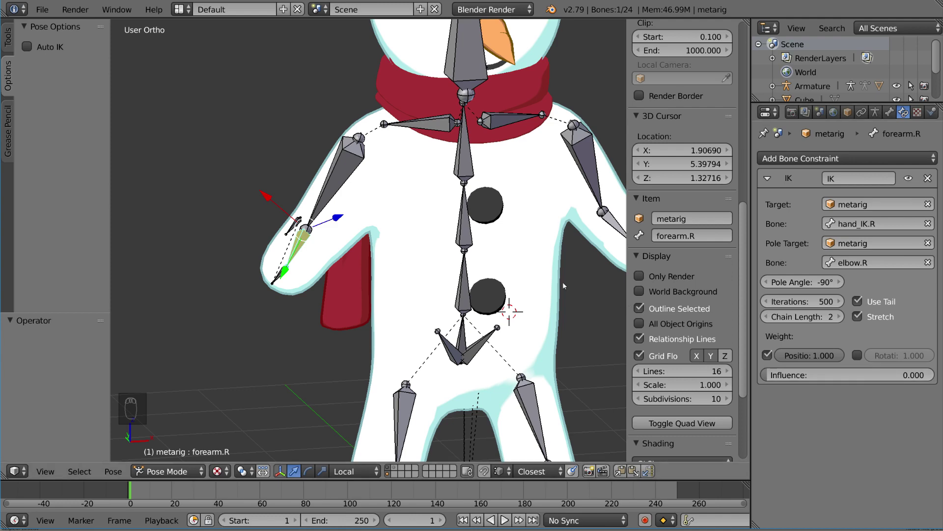
With IK Influence back at 1, test-rotate forearm.R and reposition hand_IK.R
key("r")
middle_click_drag(344, 229, 526, 281)
key("r")
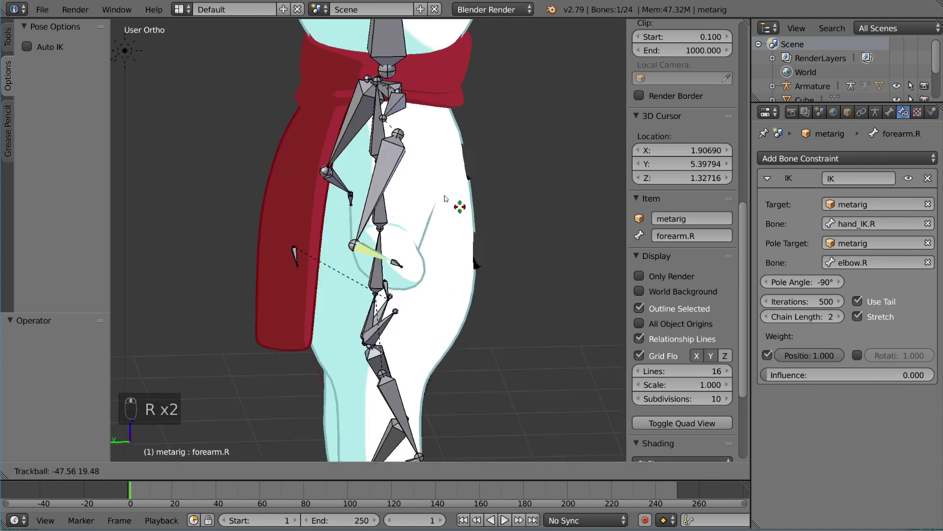
left_click_drag(818, 380, 935, 376)
middle_click_drag(442, 243, 391, 274)
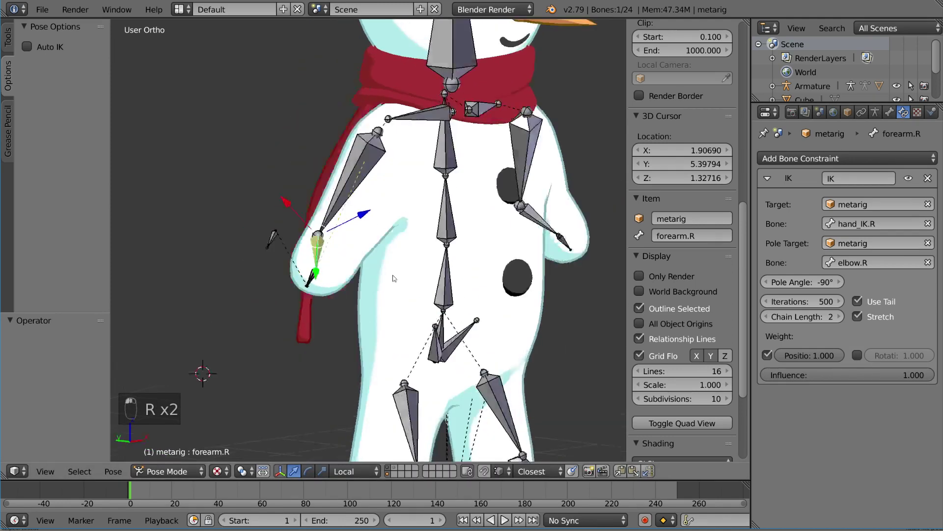
key("r")
left_click(364, 279)
right_click(280, 259)
key("g")
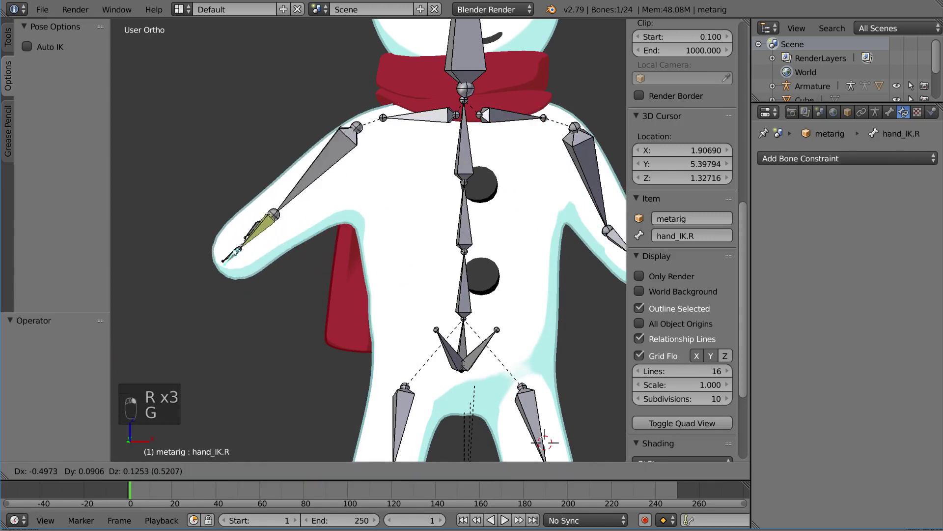
left_click(266, 239)
Reselect forearm.R and try inserting a keyframe on the IK Influence value
right_click(328, 192)
middle_click_drag(328, 192, 657, 300)
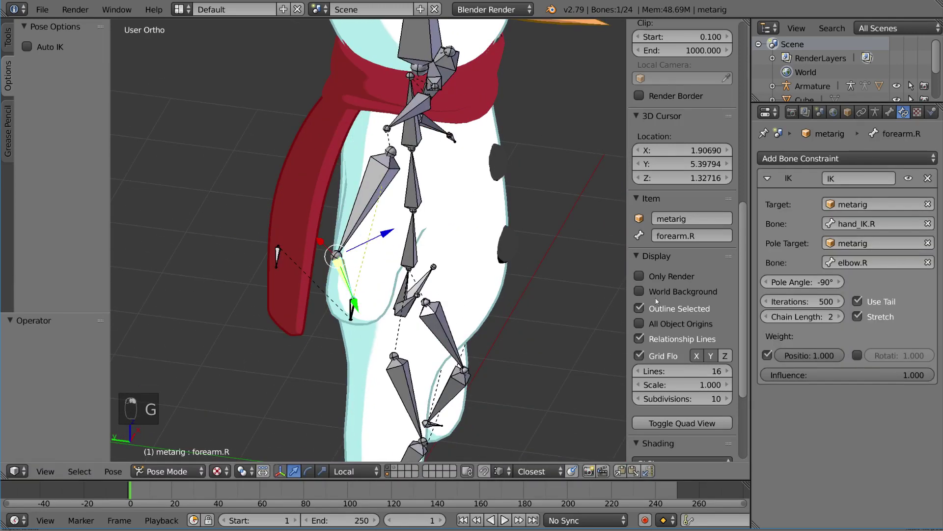
right_click(824, 369)
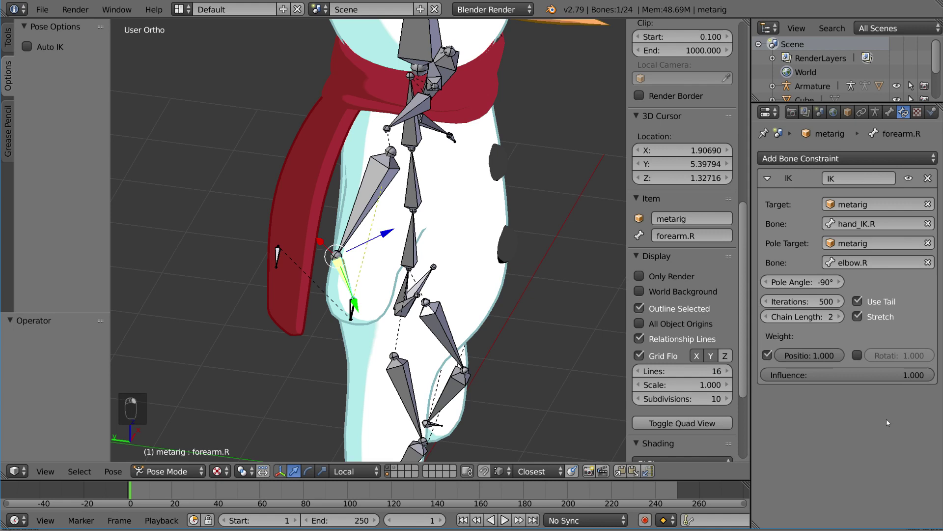
right_click(851, 374)
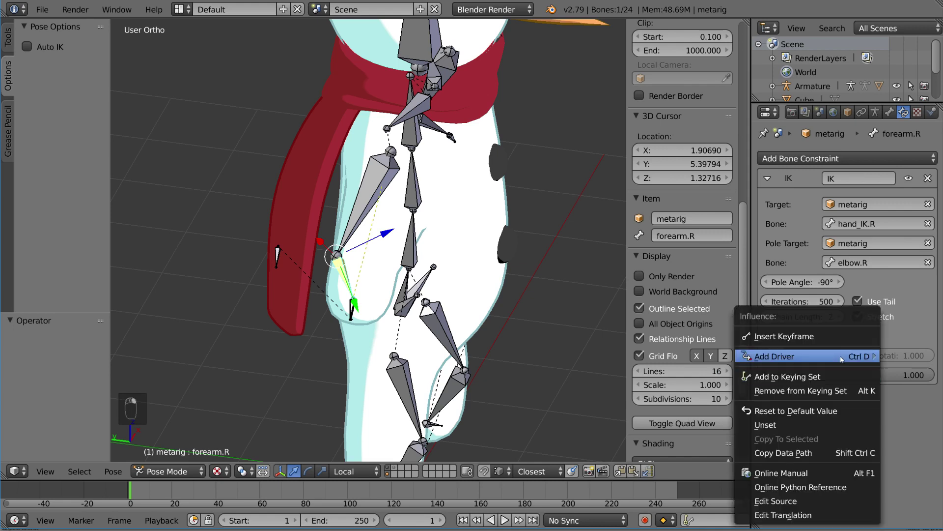
left_click(799, 337)
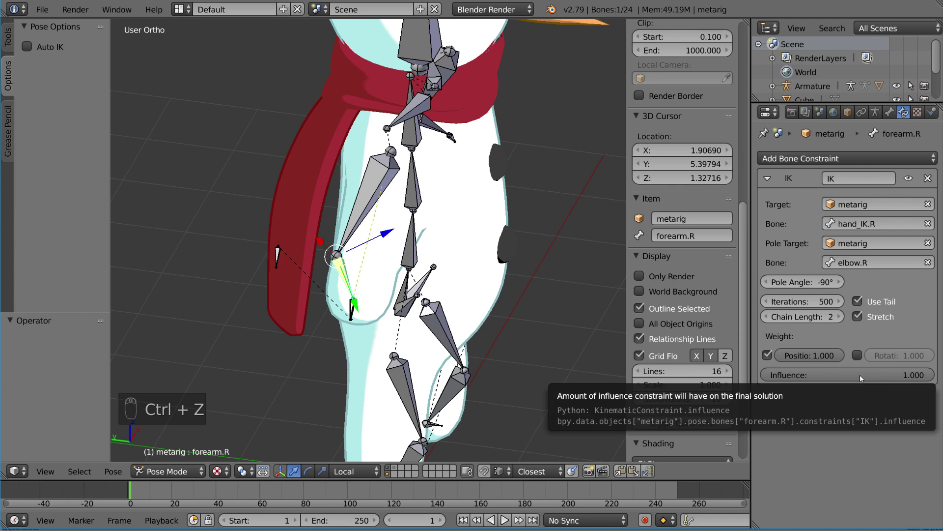
key("i")
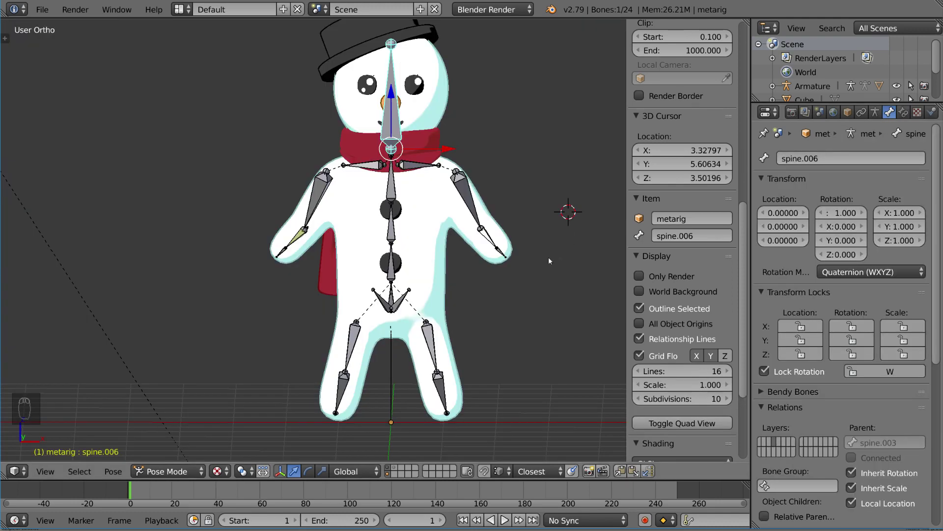
scroll(274, 257, "up", 5)
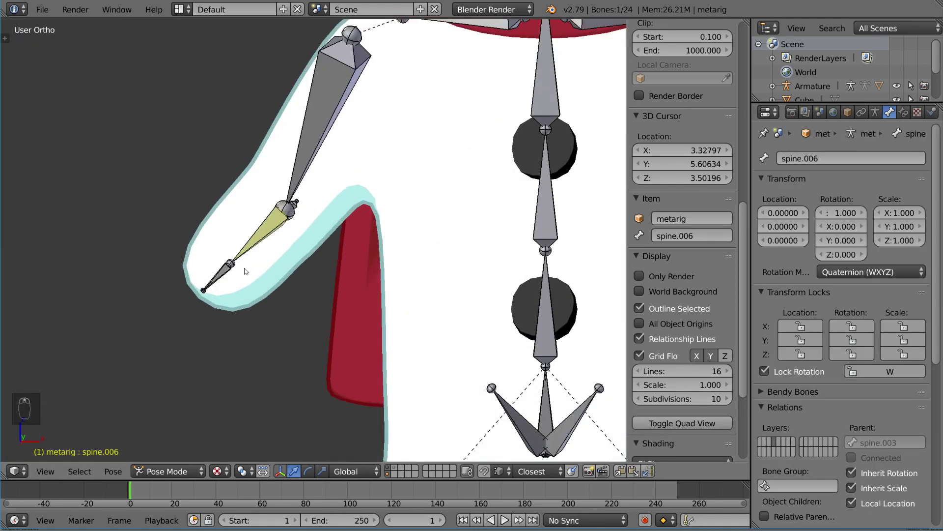
key("g")
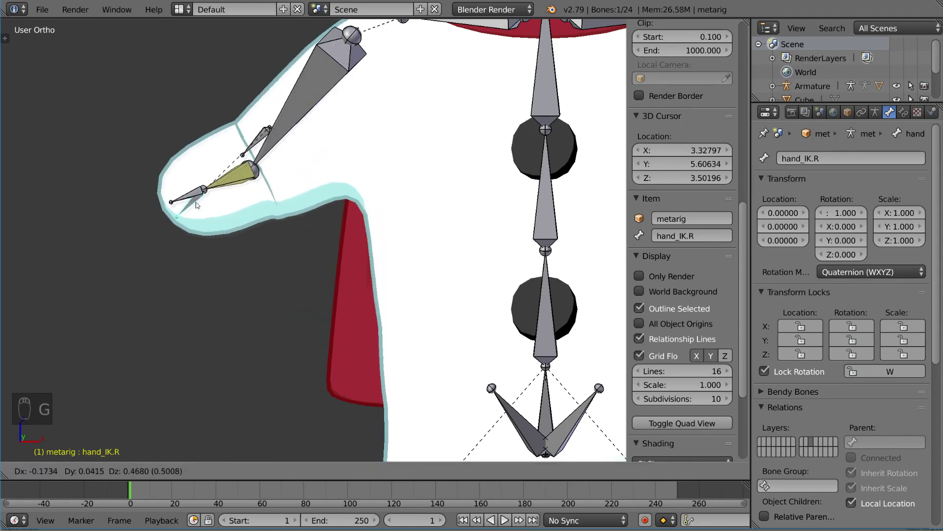
left_click(171, 188)
mouse_move(200, 185)
middle_mouse_down()
mouse_move(294, 198)
mouse_move(333, 262)
mouse_move(289, 221)
middle_mouse_up()
key("g")
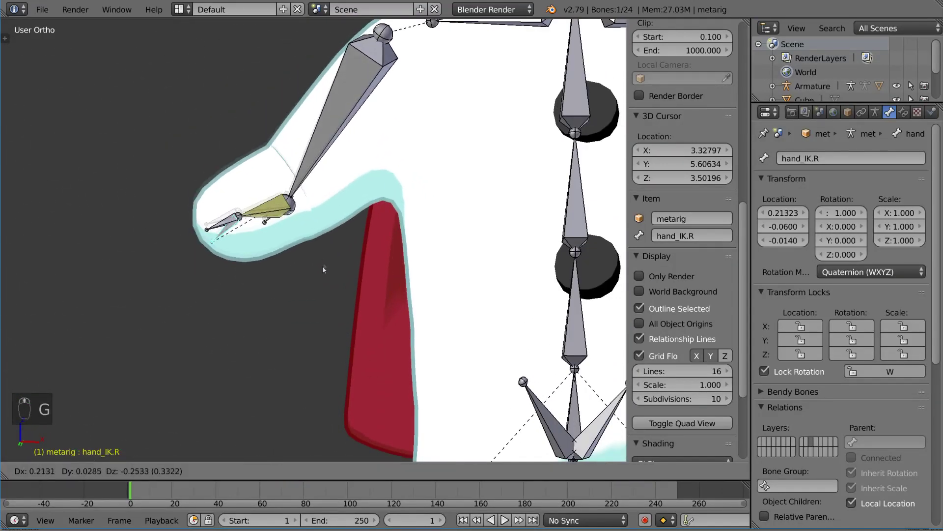
left_click(180, 159)
right_click(164, 165)
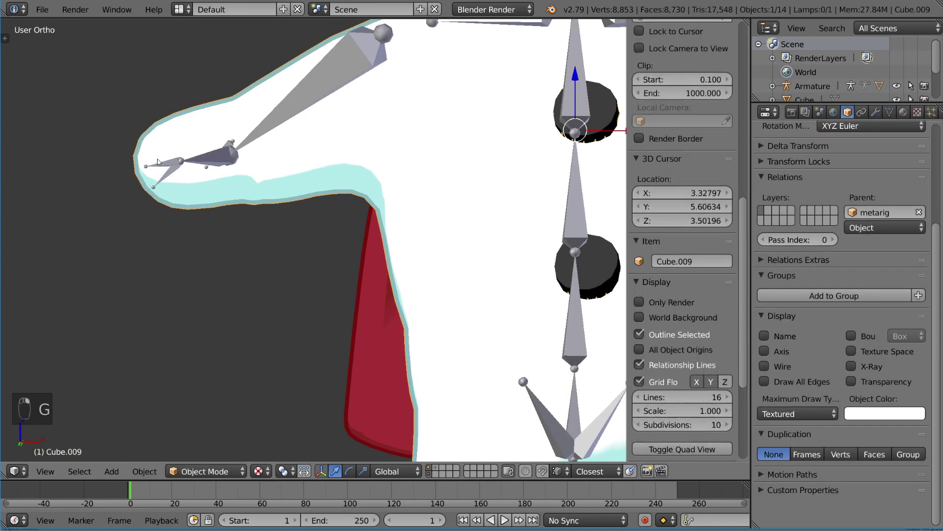
key("r")
key("r")
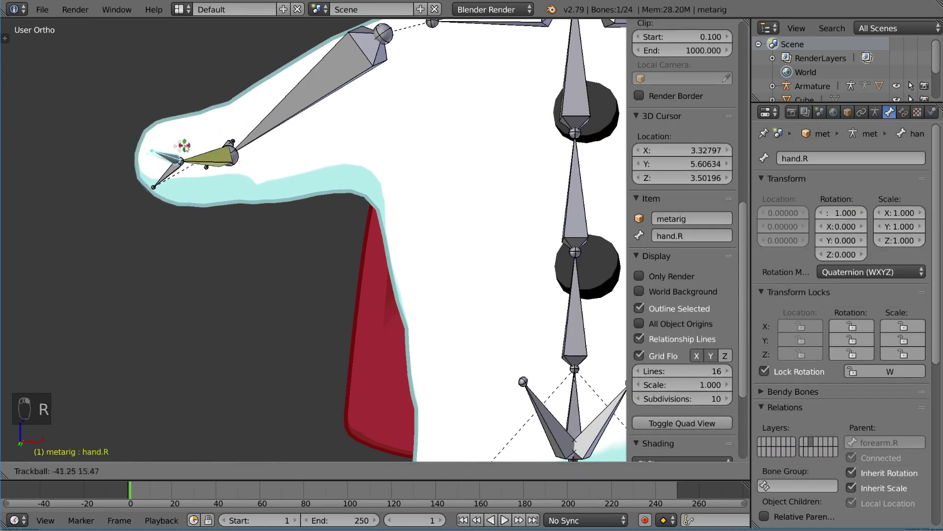
left_click(185, 147)
right_click(173, 183)
key("r")
key("r")
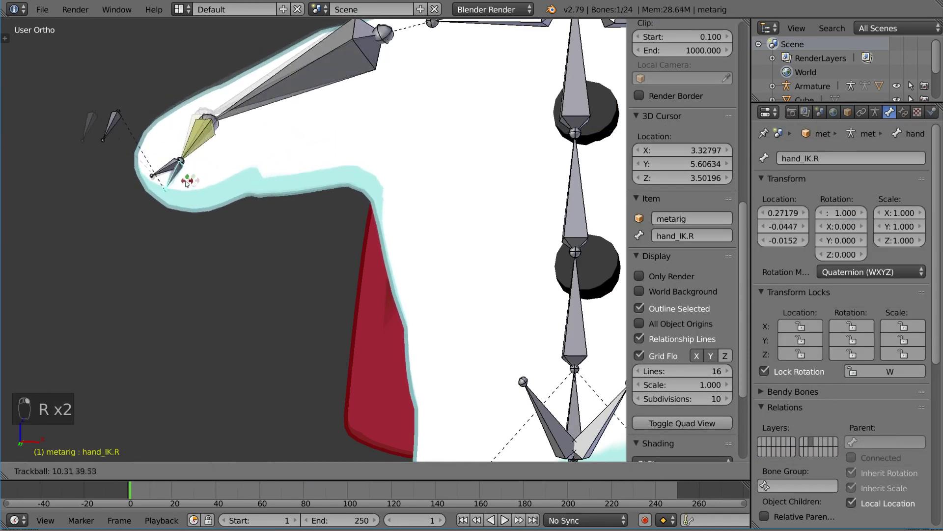
right_click(186, 177)
scroll(268, 182, "up", 1)
mouse_move(255, 181)
middle_mouse_down()
mouse_move(235, 219)
mouse_move(334, 191)
middle_mouse_up()
Clear elbow.R's parent with Alt+P in Edit Mode and return to Pose Mode
key("Tab")
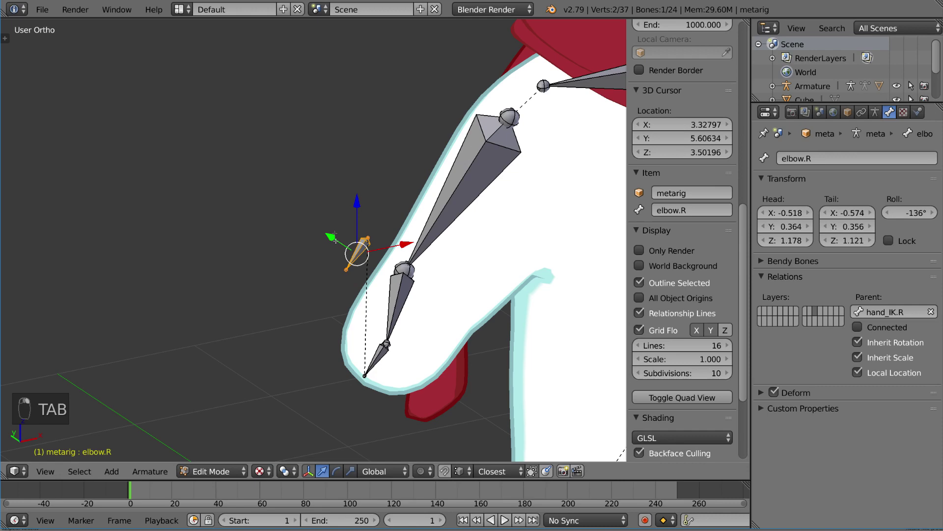
key("alt+p")
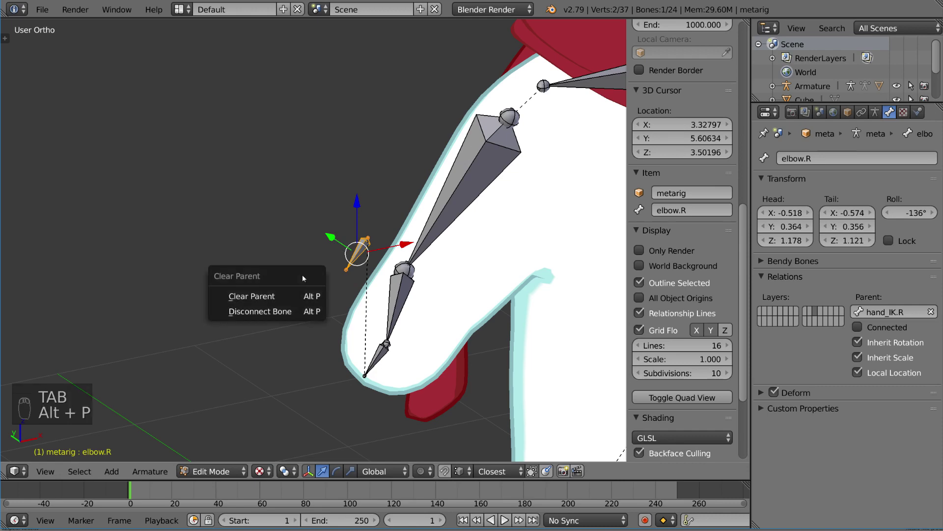
left_click(252, 296)
key("Tab")
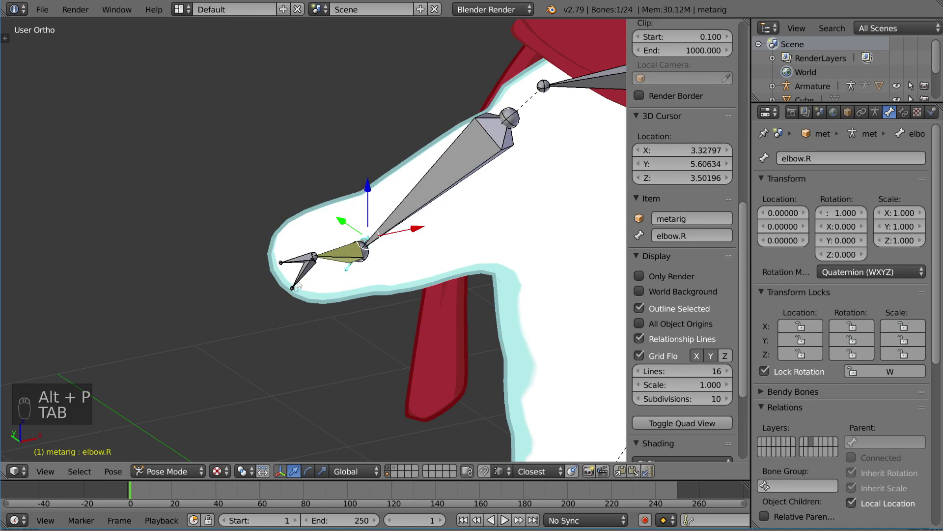
Test-rotate hand_IK.R several times, including free trackball rotations
right_click(298, 285)
key("r")
key("r")
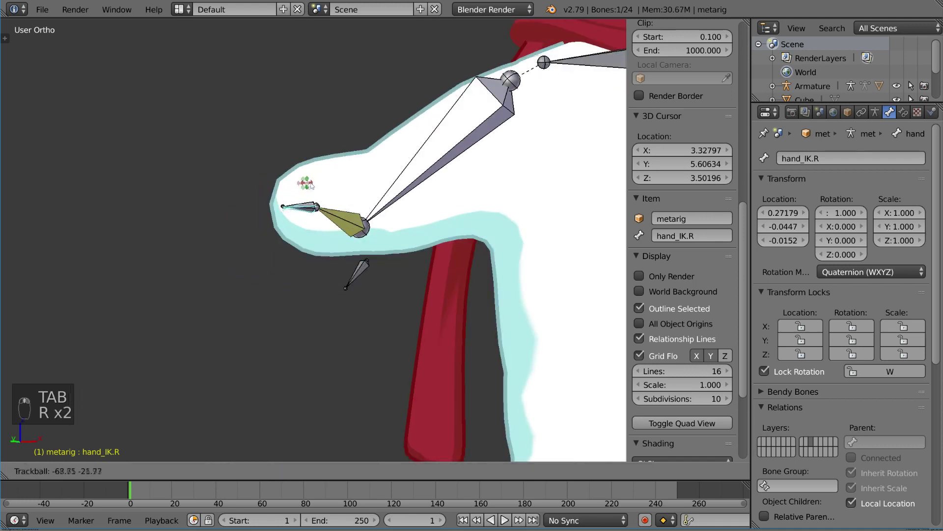
left_click(305, 182)
key("r")
left_click(317, 254)
key("r")
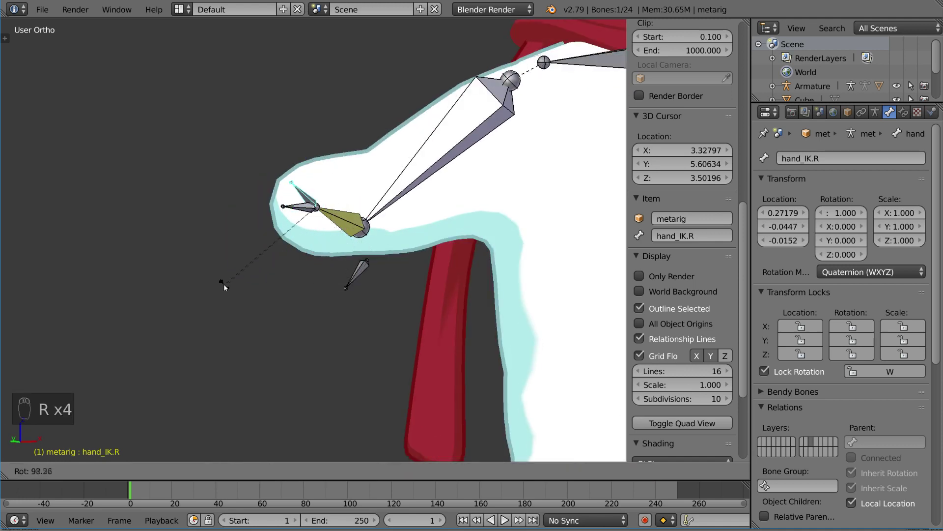
key("r")
left_click(318, 215)
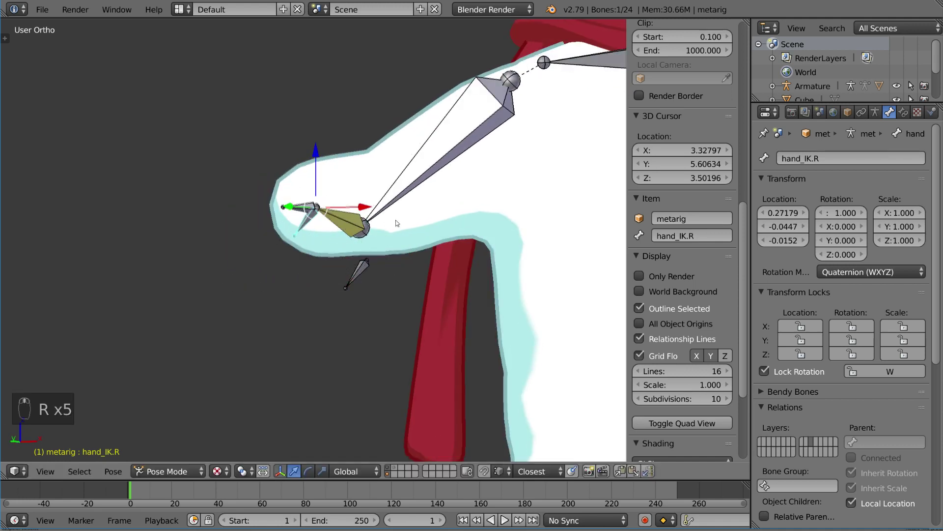
key("r")
Move the hand control and rotate the hand.R bone to check the arm
left_click(307, 225)
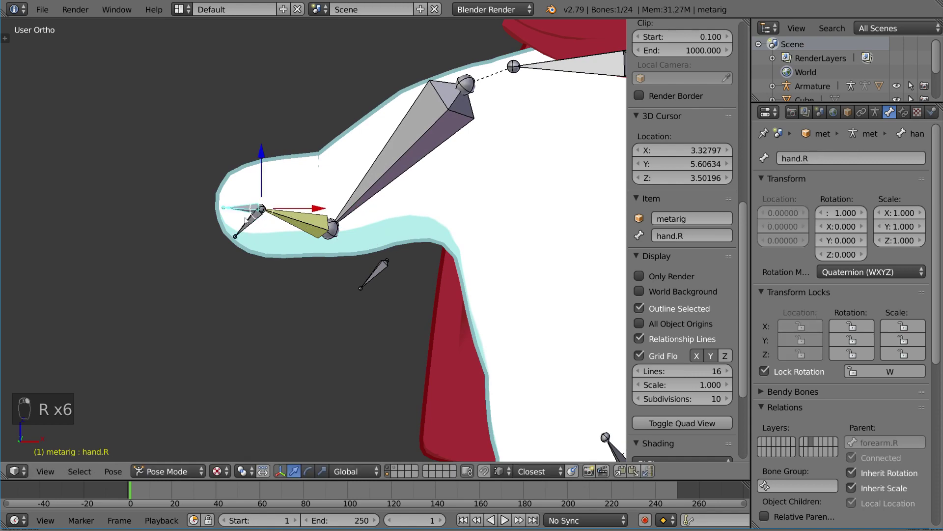
key("g")
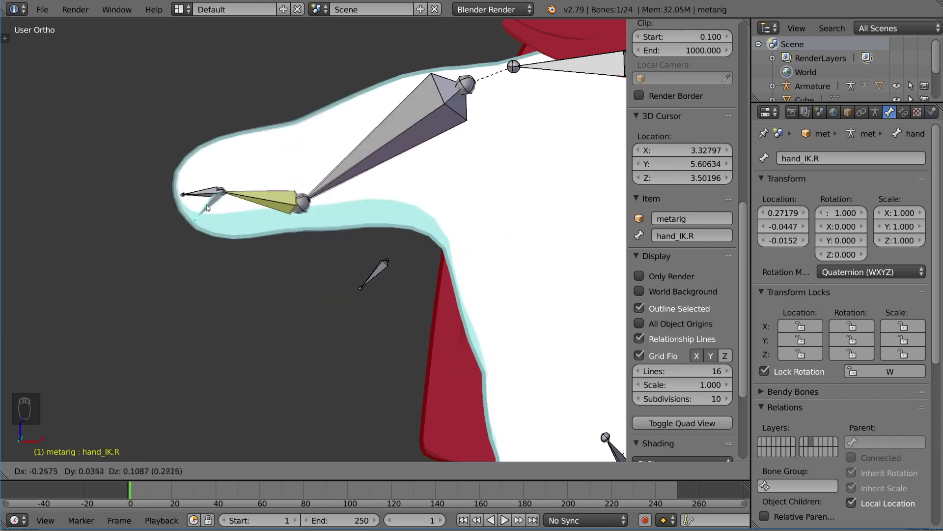
left_click(247, 221)
right_click(295, 219)
key("r")
key("r")
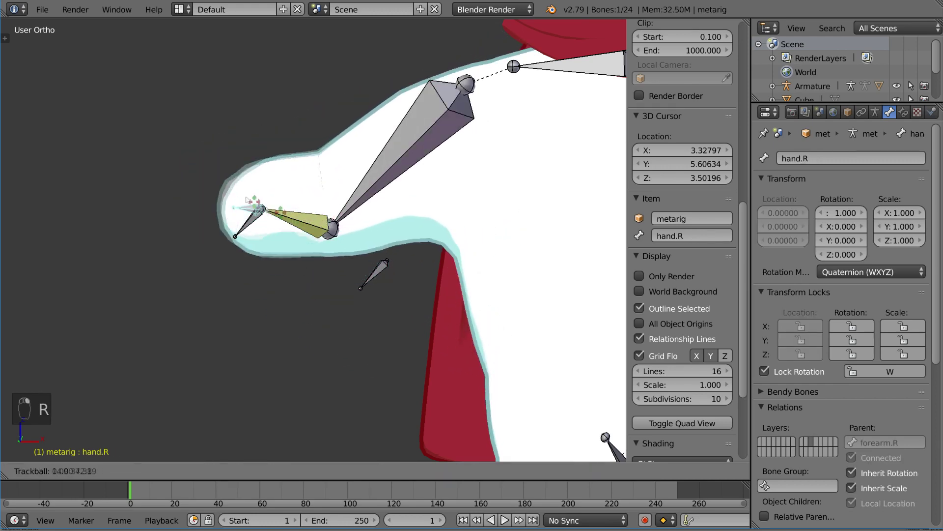
left_click(250, 234)
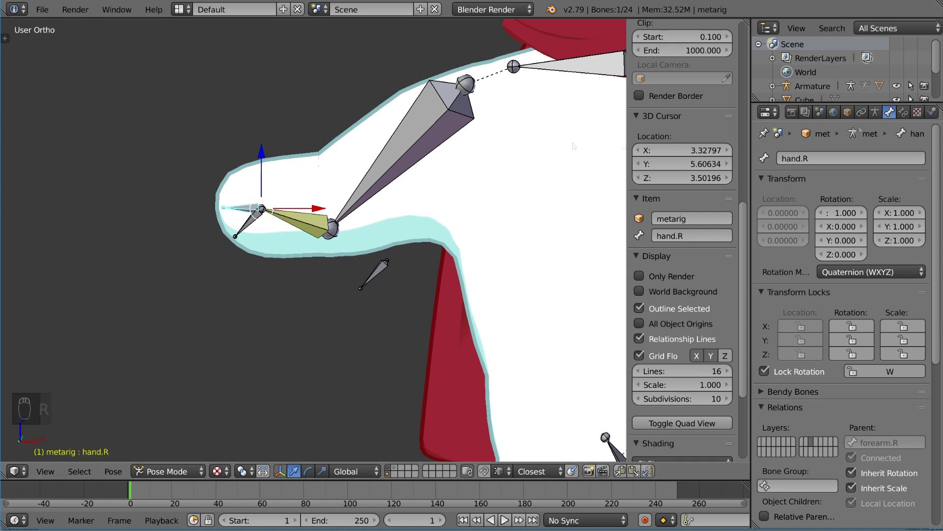
Add a Copy Rotation bone constraint to hand.R with Target metarig and Bone hand_IK.R
left_click(903, 111)
left_click(848, 158)
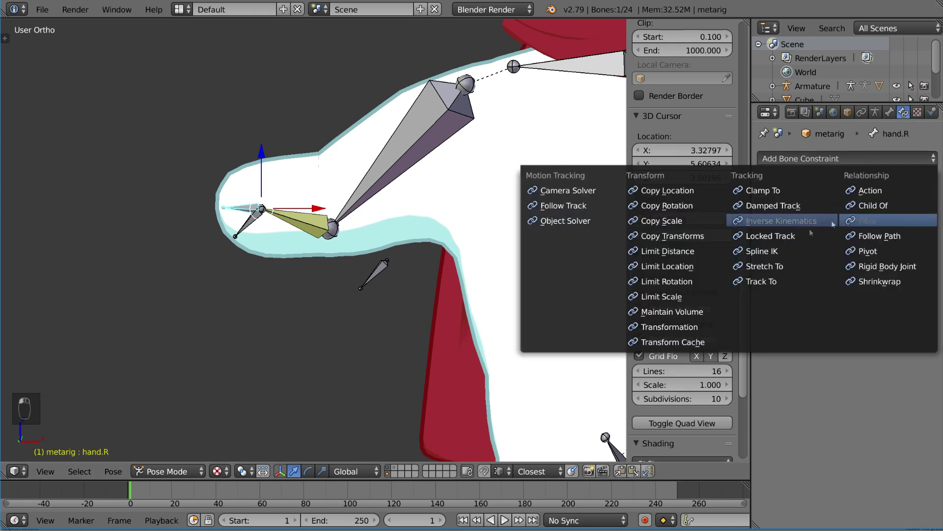
left_click(681, 209)
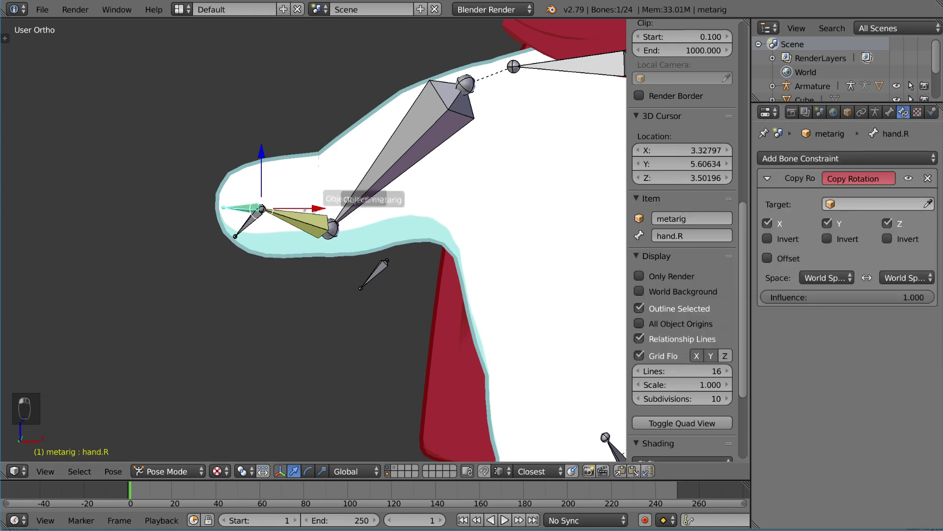
left_click(255, 210)
left_click(856, 224)
type("and")
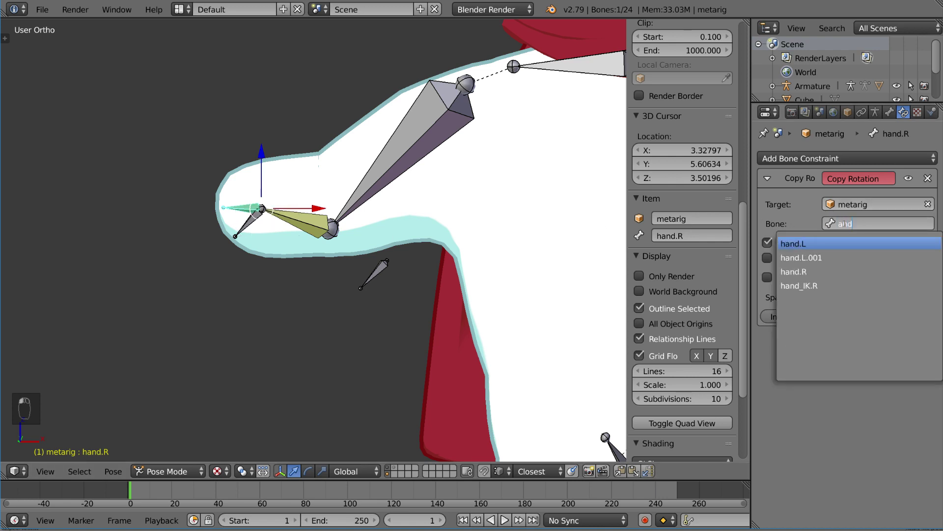
key("Down")
key("Down")
key("Return")
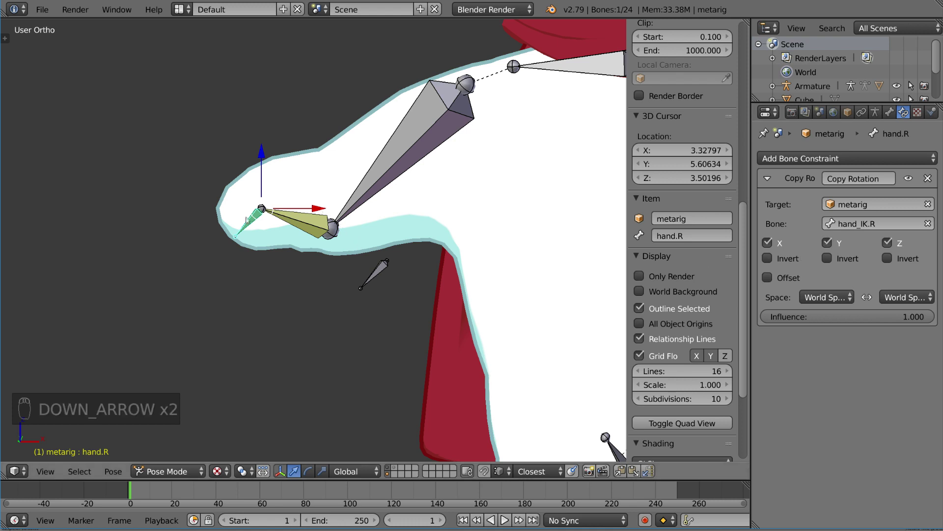
Select hand_IK.R and rotate it a couple of times, watching the hand follow
key("g")
right_click(251, 225)
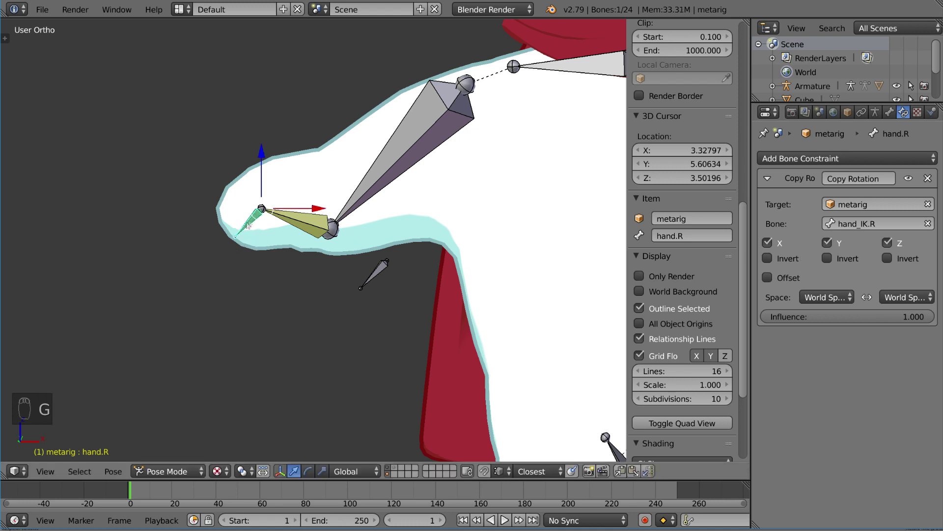
key("g")
right_click(221, 214)
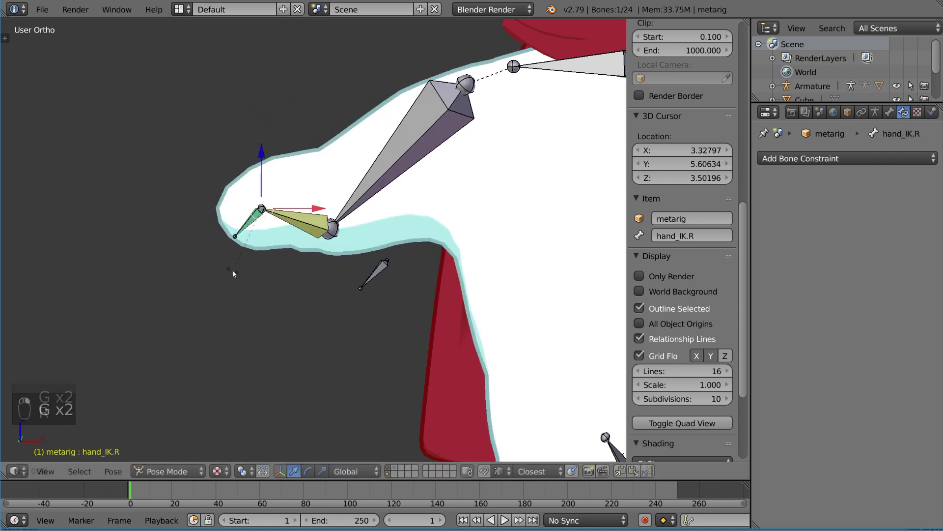
key("r")
left_click(254, 217)
key("r")
left_click(227, 199)
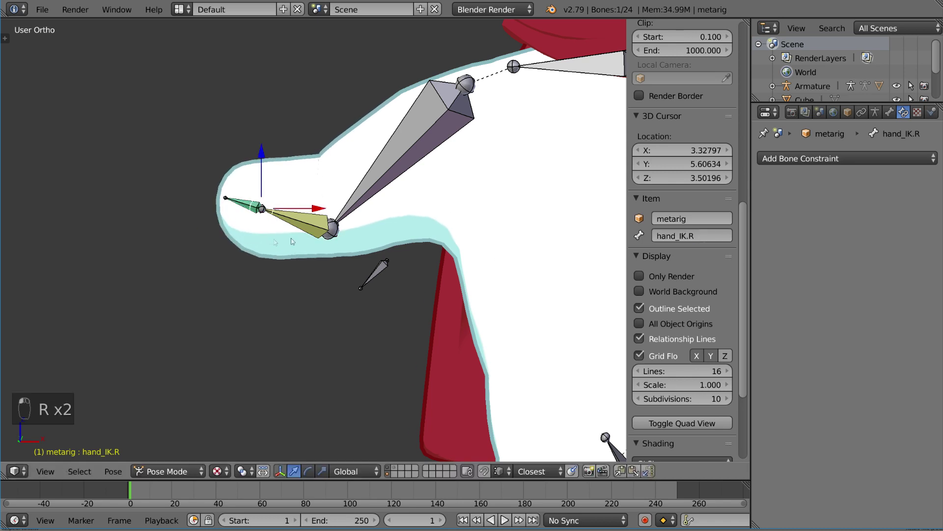
Alternate moving and rotating hand_IK.R to swing the arm down and around
key("r")
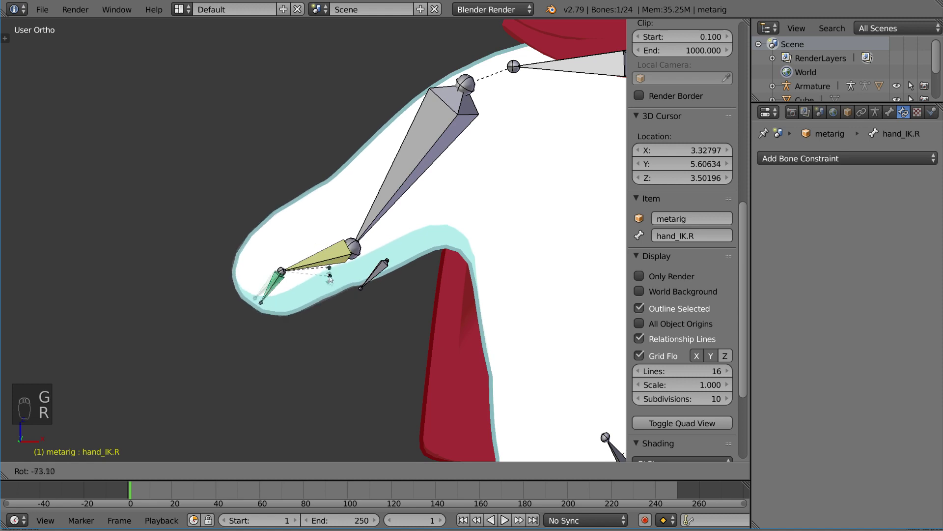
key("g")
key("r")
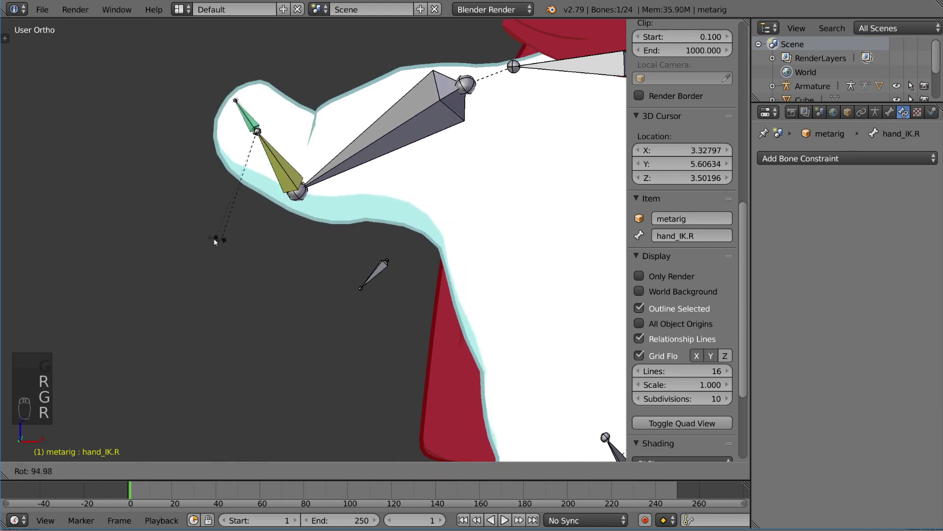
key("g")
key("r")
left_click(336, 313)
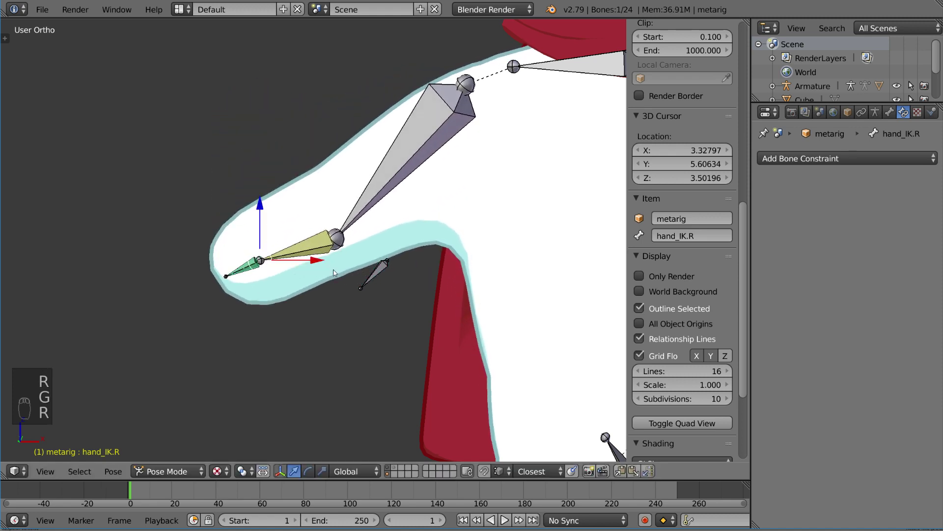
key("g")
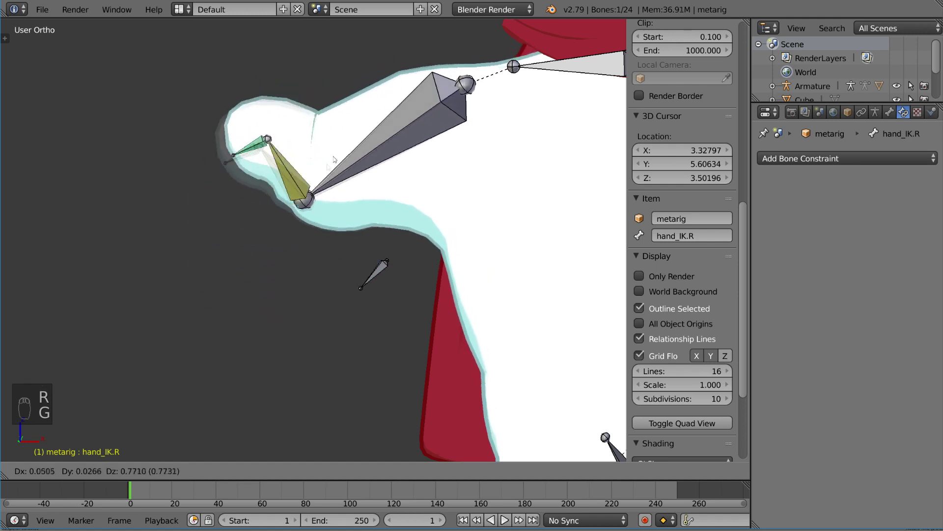
key("r")
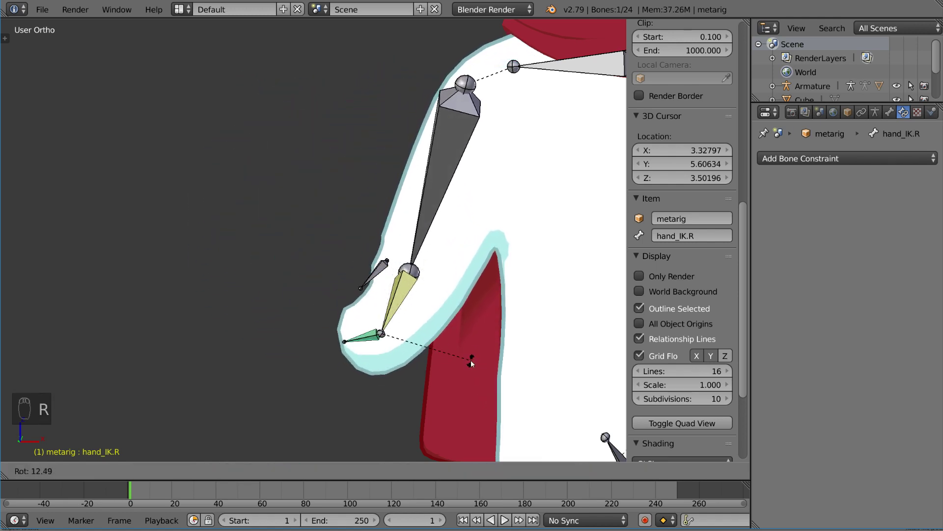
key("g")
left_click(356, 220)
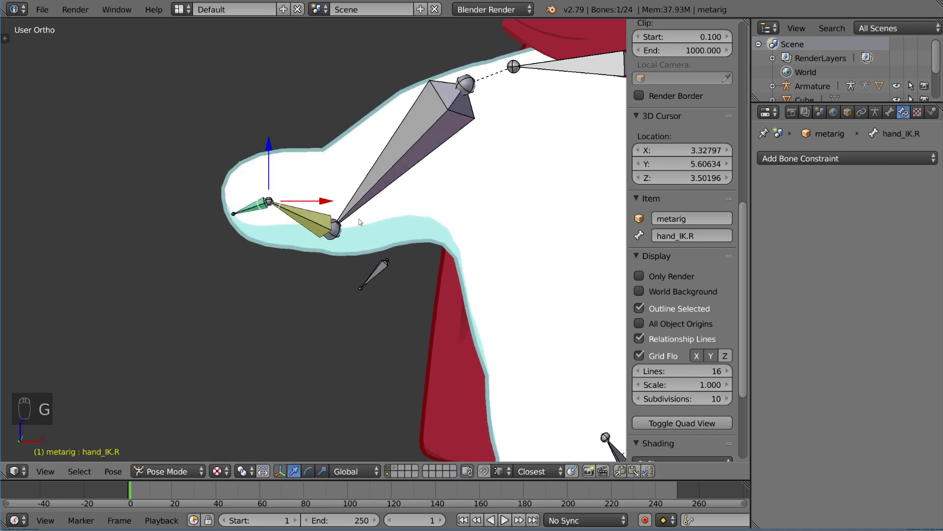
Give hand_IK.R final rotations while orbiting to inspect the snowman
key("r")
left_click(359, 219)
mouse_move(359, 219)
middle_mouse_down()
mouse_move(383, 281)
mouse_move(341, 233)
middle_mouse_up()
scroll(341, 233, "up", 2)
key("r")
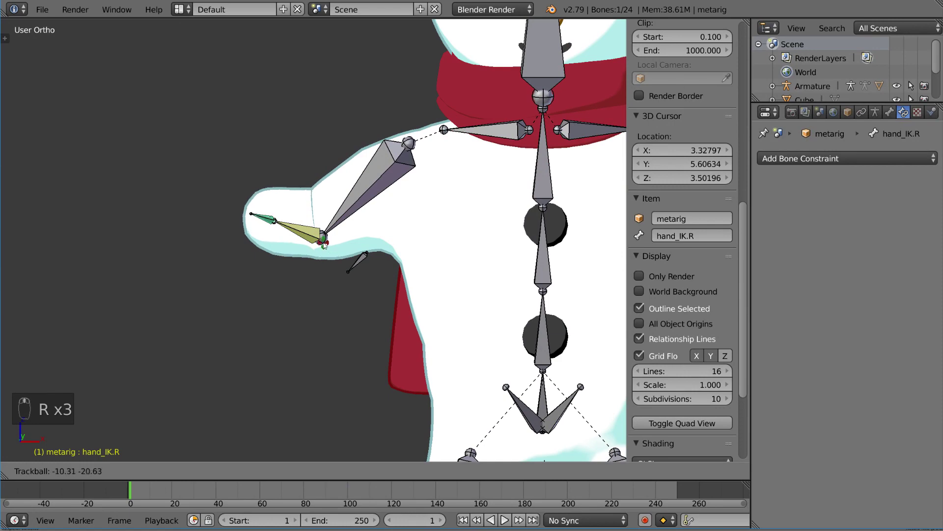
left_click(324, 244)
scroll(325, 243, "down", 4)
scroll(318, 232, "up", 2)
scroll(314, 229, "up", 1)
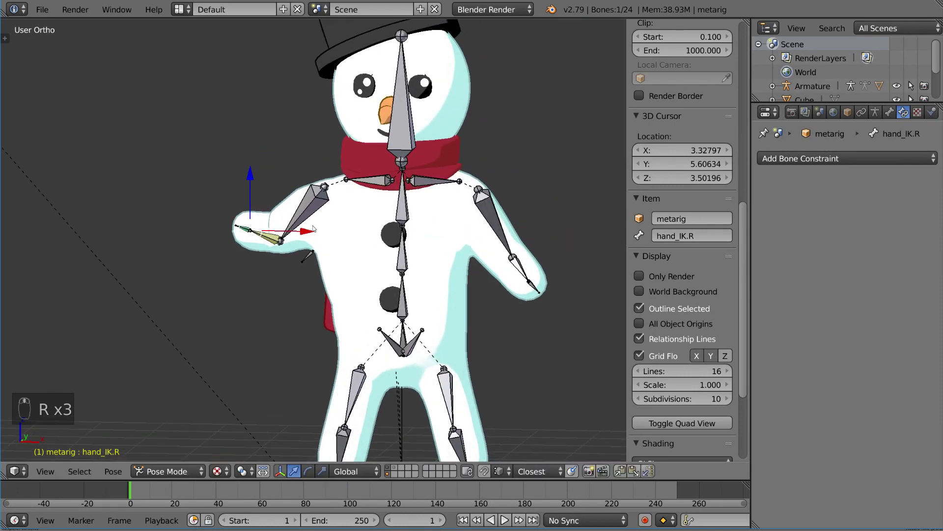